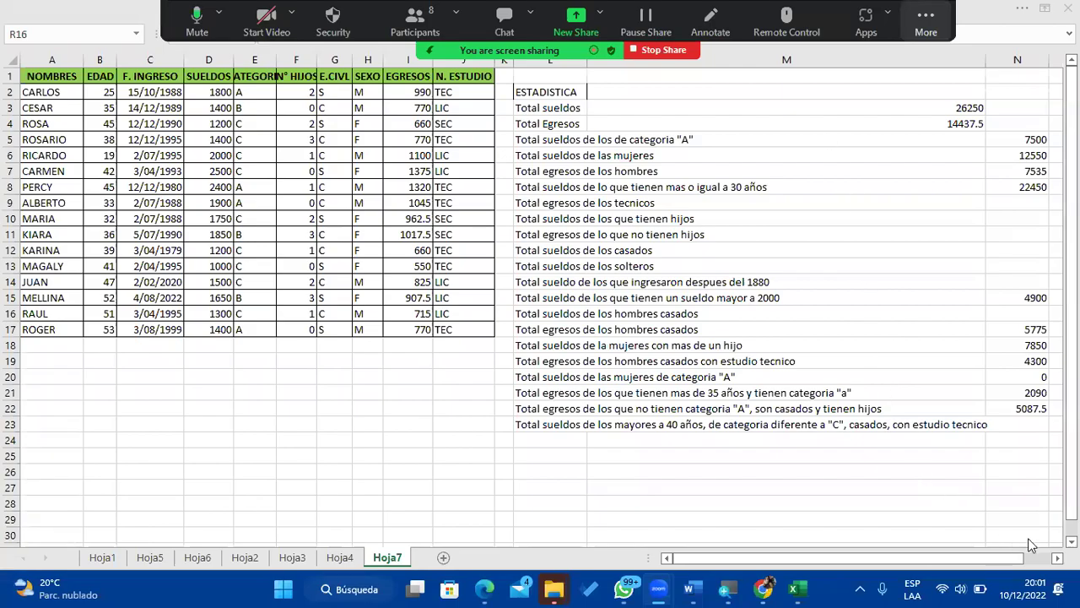
Step: Admit the waiting participant into the meeting and select the empty cell L24
scroll(936, 482, "right", 5)
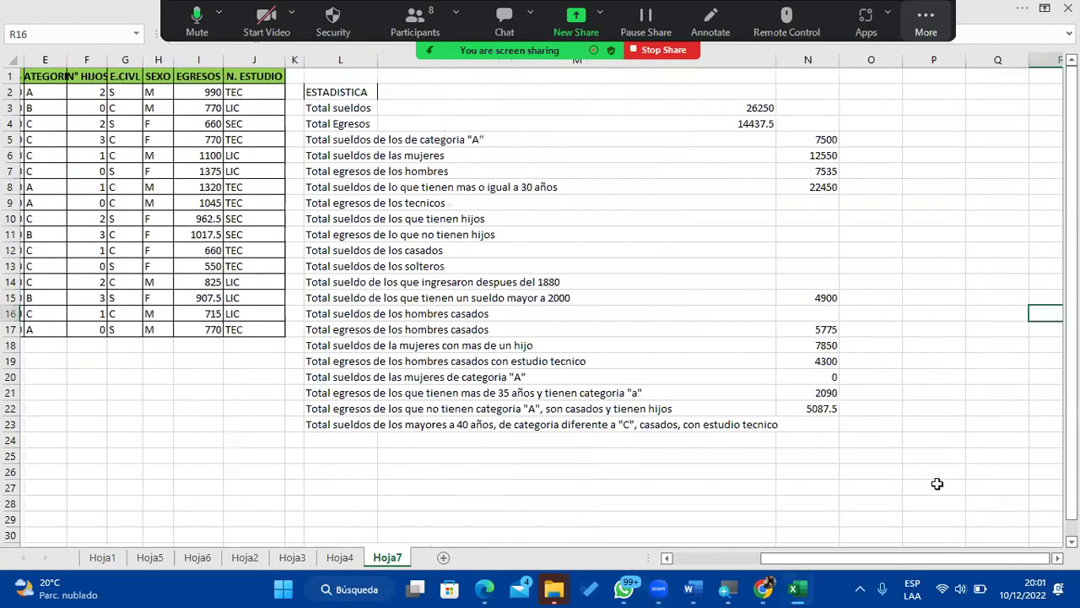
scroll(933, 480, "up", 2)
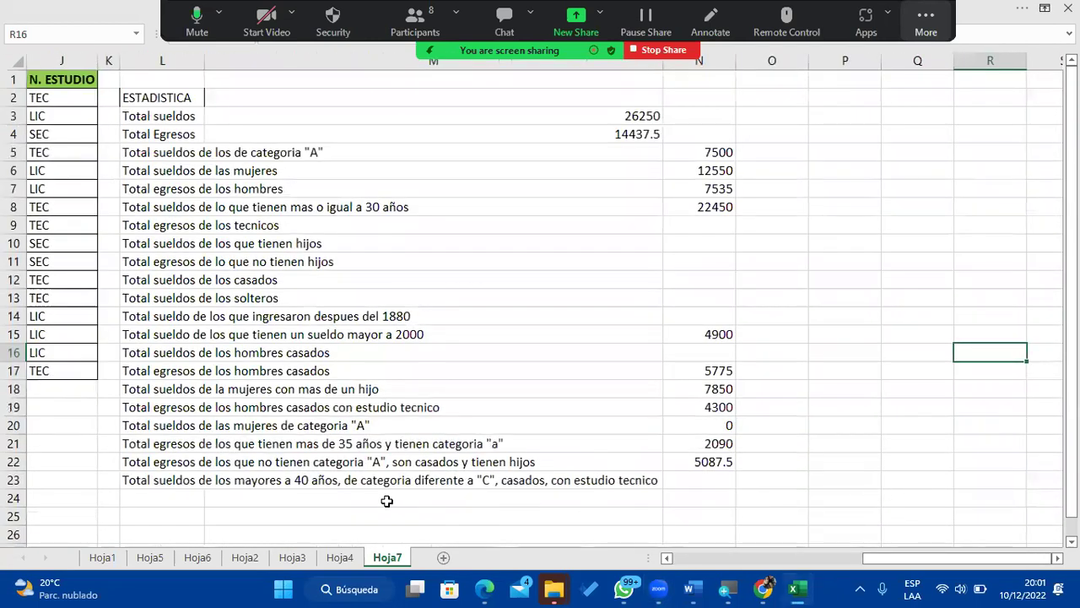
scroll(399, 511, "down", 1)
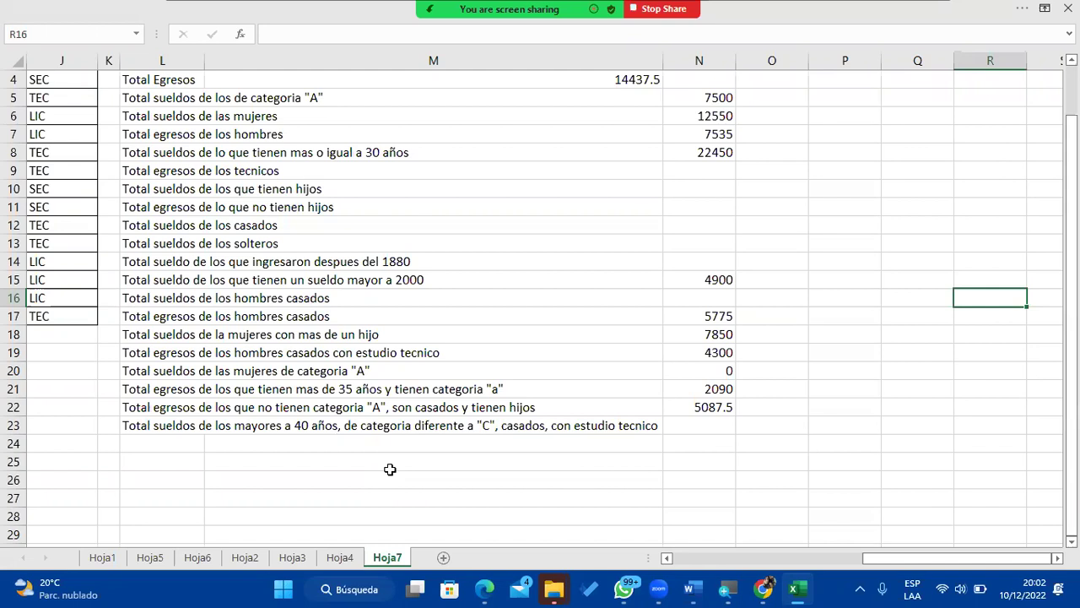
left_click(561, 90)
left_click(177, 443)
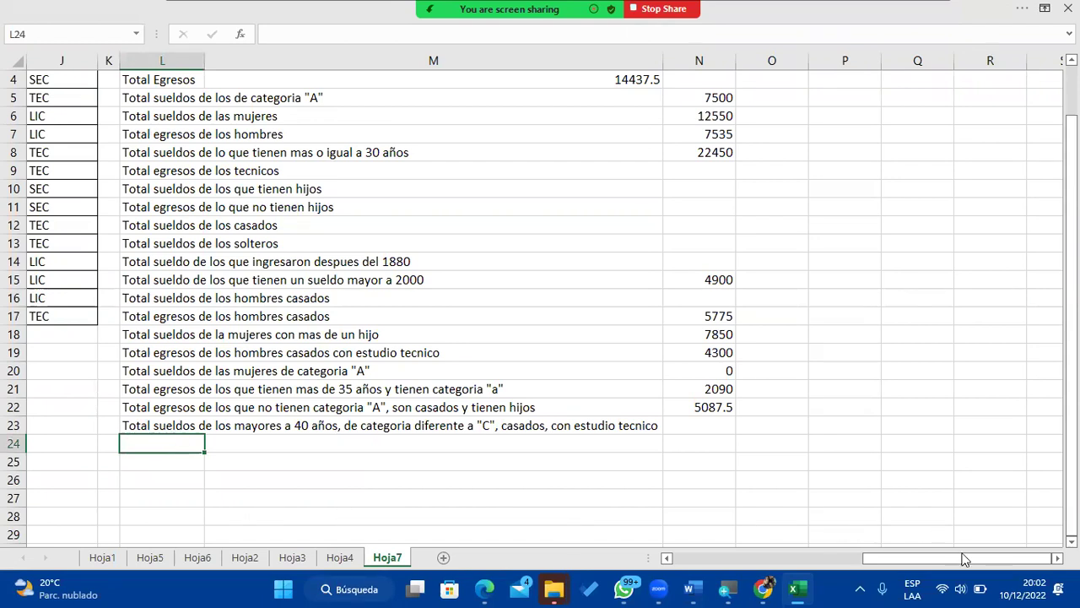
Step: Copy the Hoja7 employee table A1:J17 from the Inicio tab
left_click_drag(952, 560, 743, 563)
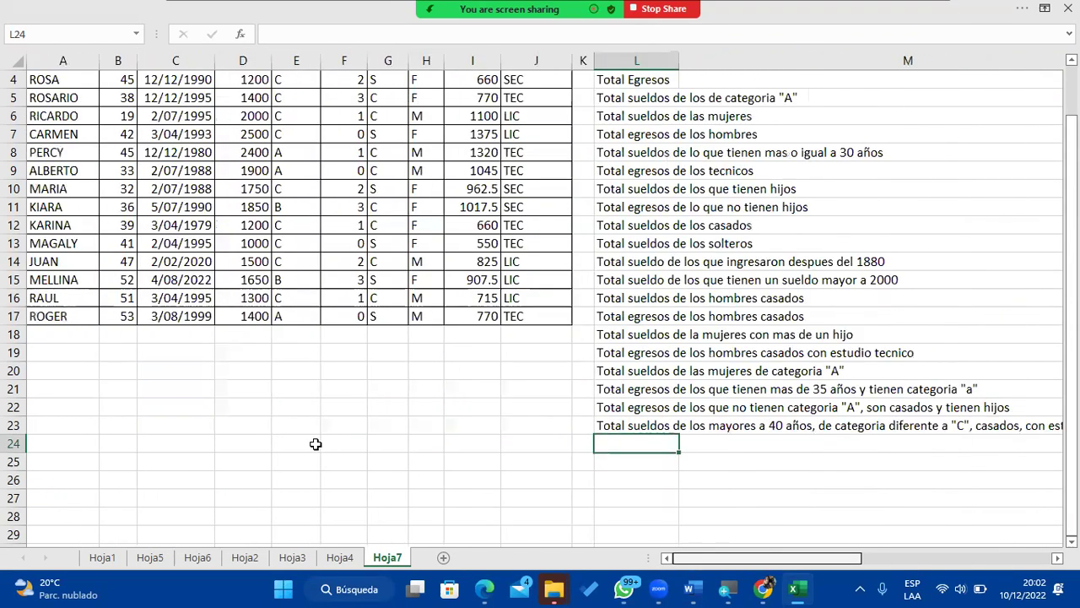
scroll(315, 442, "up", 1)
left_click_drag(55, 85, 527, 363)
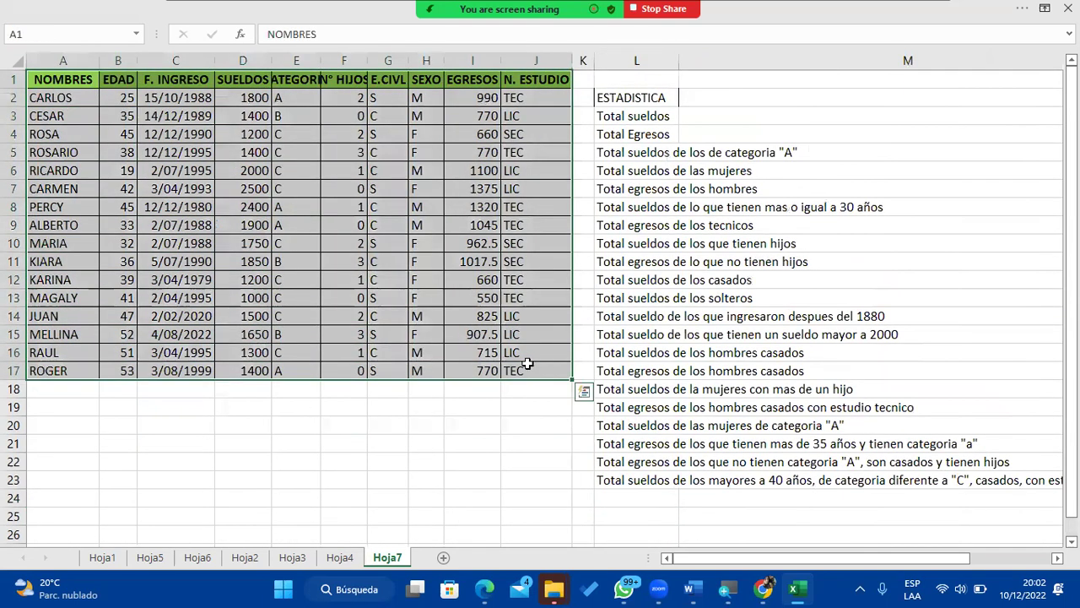
left_click(89, 10)
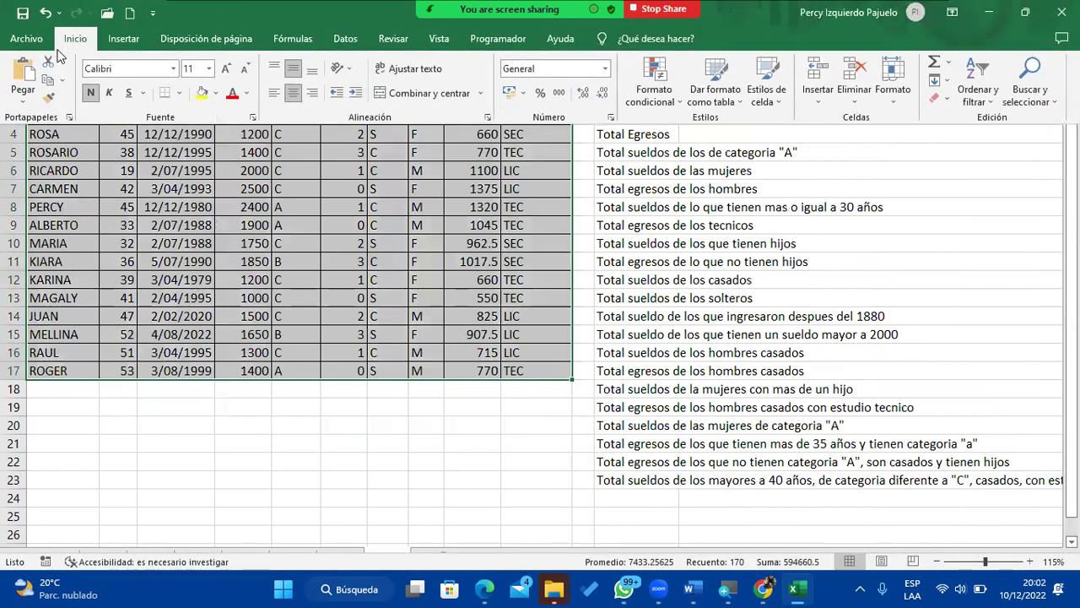
left_click(47, 89)
scroll(558, 468, "down", 3)
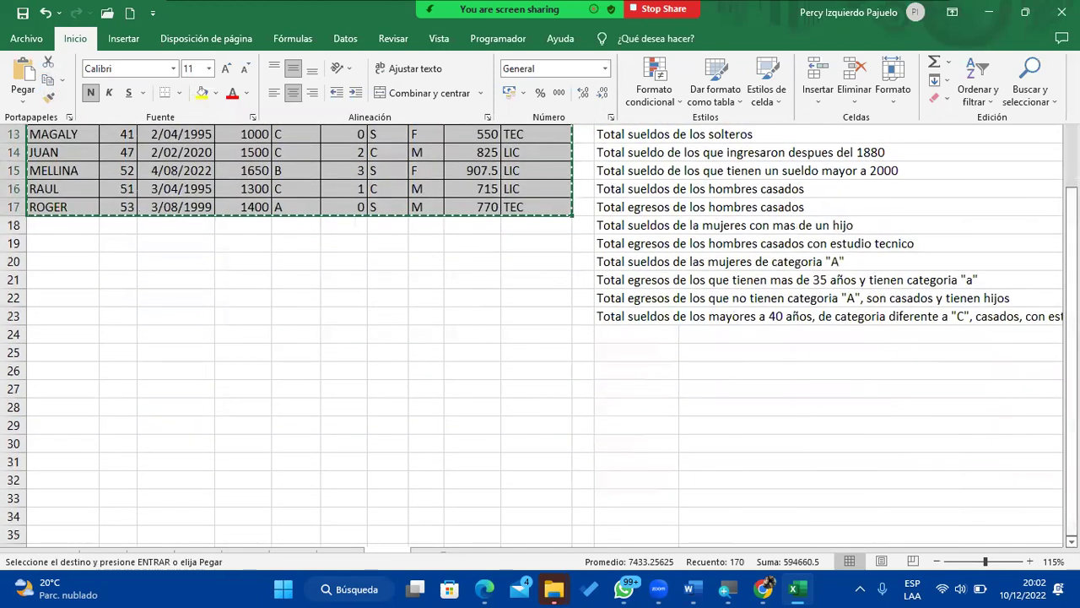
scroll(540, 338, "down", 5)
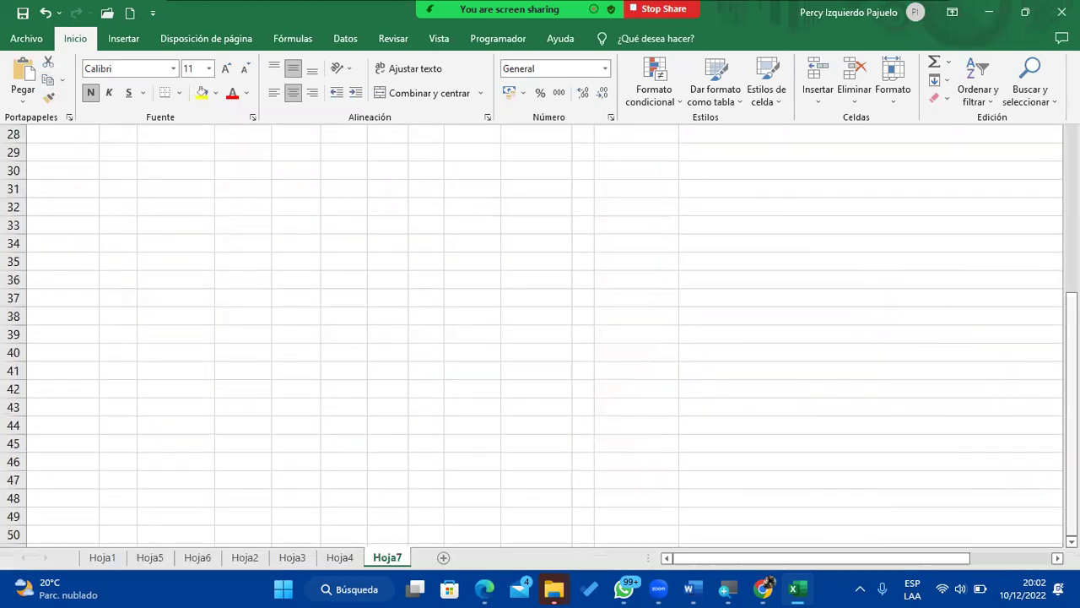
Step: Add the new sheet Hoja8 and paste the employee table at A1
left_click(444, 558)
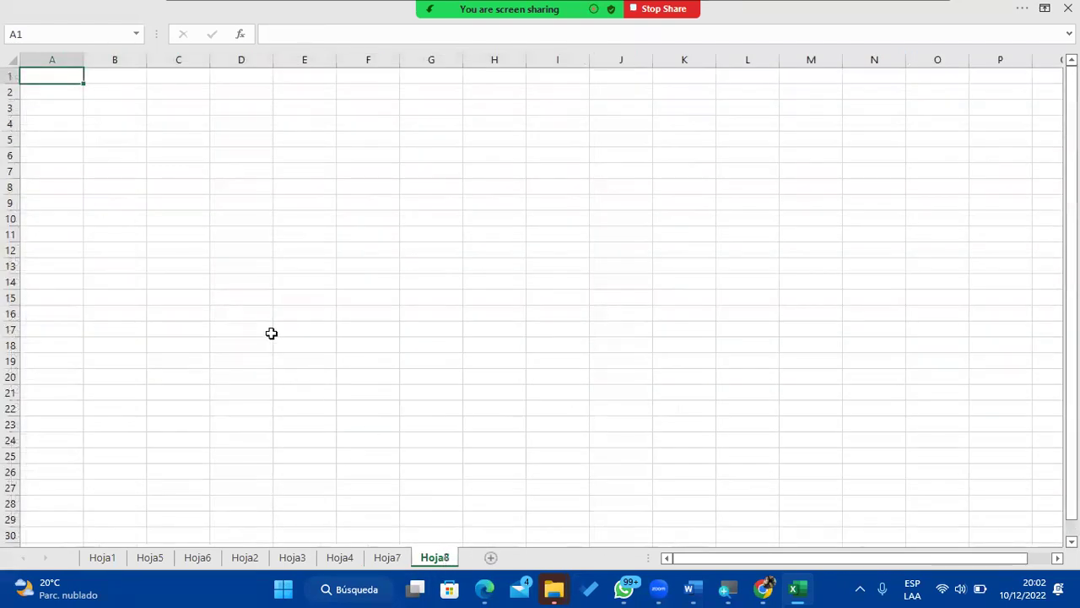
key("ctrl+v")
left_click(437, 430)
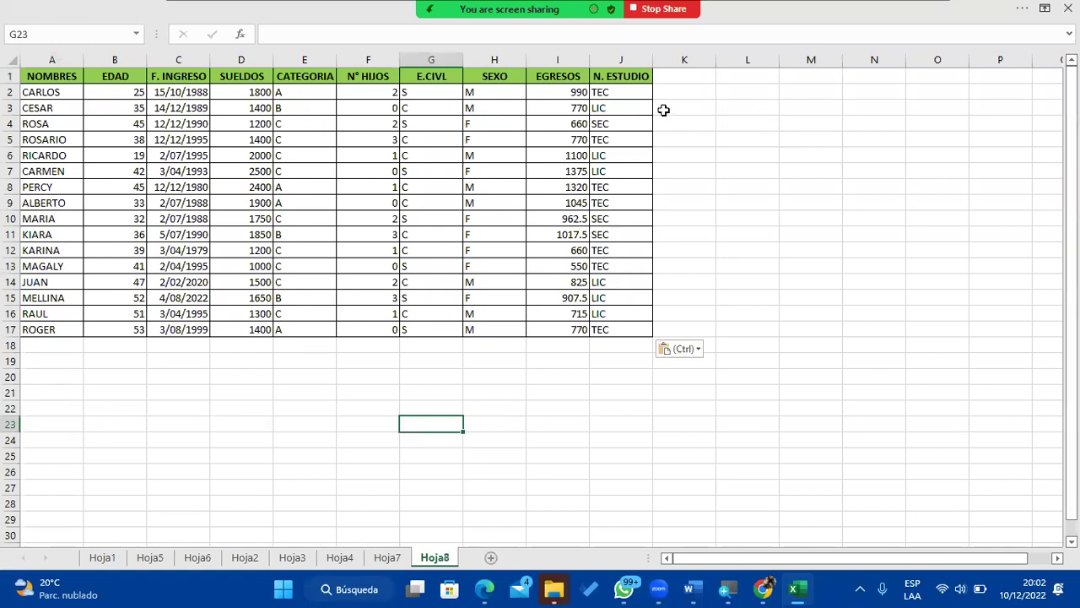
Step: Resize columns B, F, H, I and G, and autofit columns D, C and B
left_click_drag(146, 65, 127, 65)
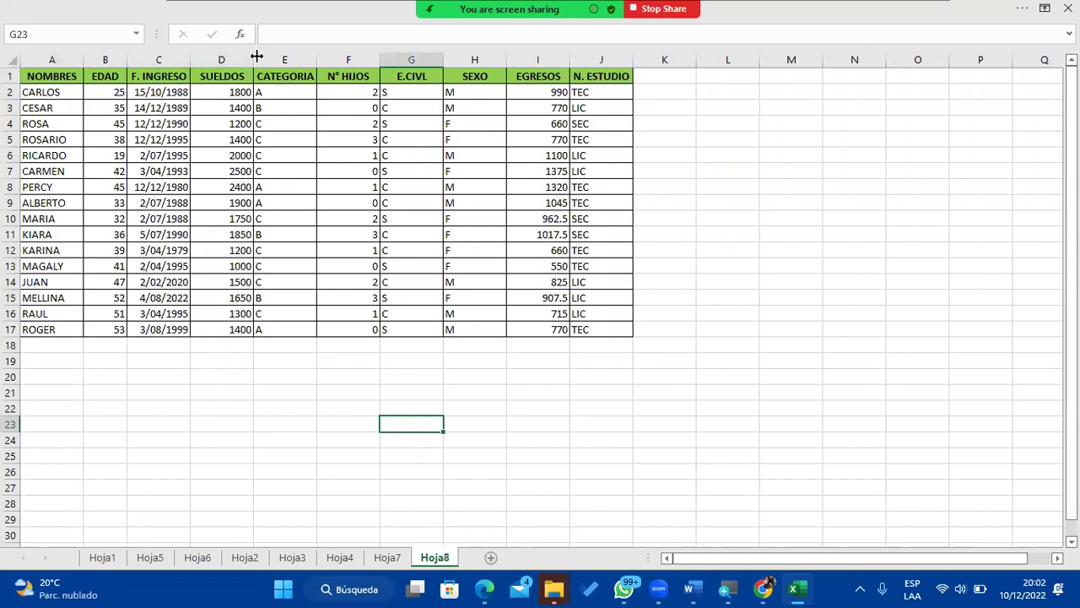
left_click_drag(379, 65, 417, 65)
left_click_drag(483, 65, 457, 65)
left_click_drag(523, 64, 572, 65)
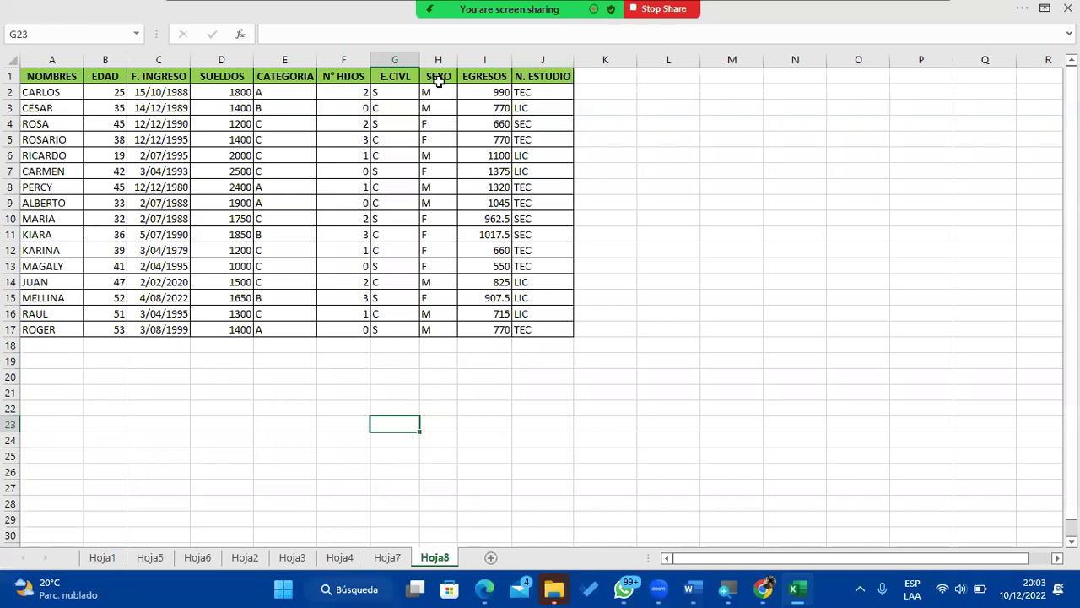
mouse_move(419, 60)
left_mouse_down()
mouse_move(407, 59)
mouse_move(436, 59)
left_mouse_up()
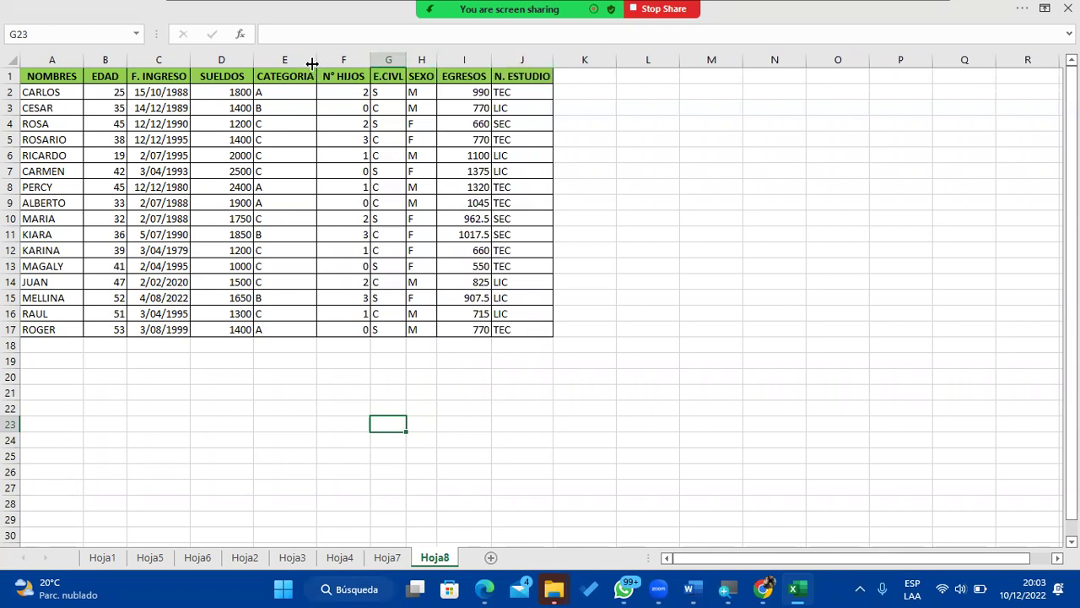
double_click(253, 61)
double_click(190, 59)
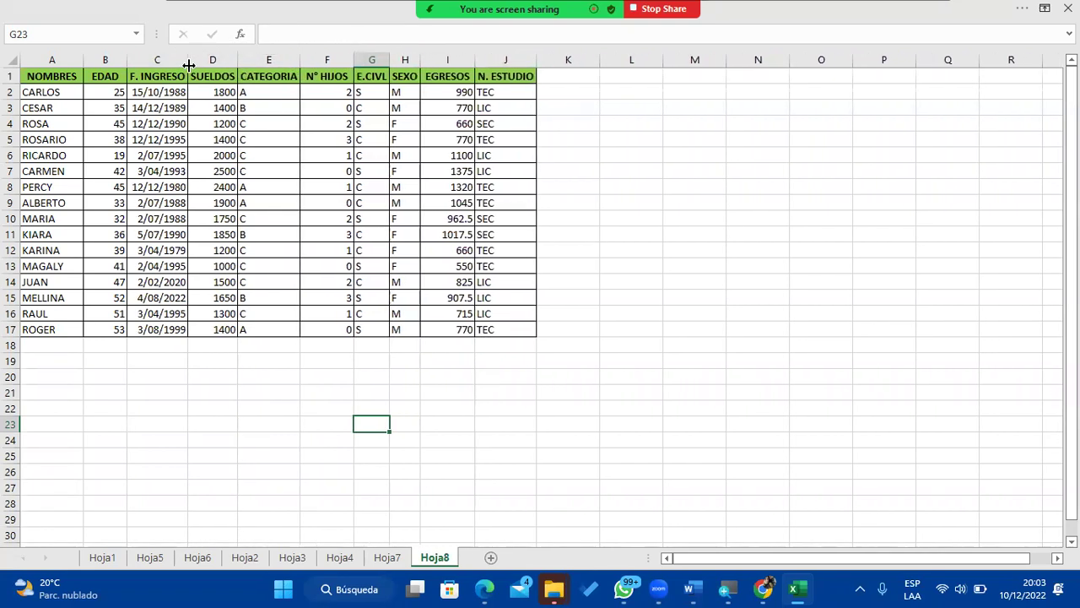
double_click(126, 59)
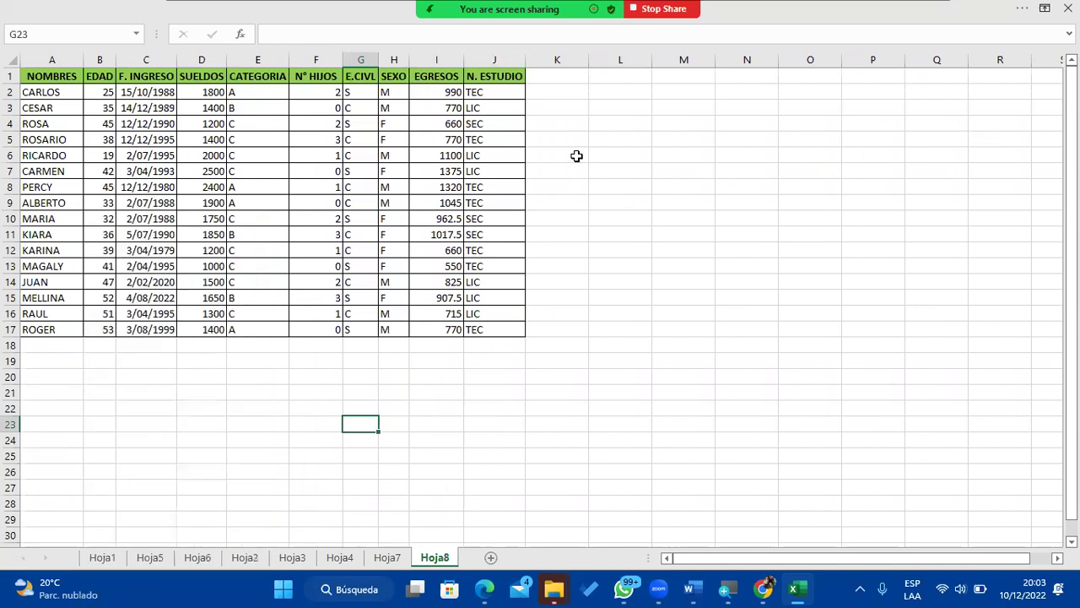
Step: Widen column C slightly for the dates and shrink column K into a thin spacer
scroll(579, 161, "up", 1, "ctrl")
scroll(570, 157, "up", 1, "ctrl")
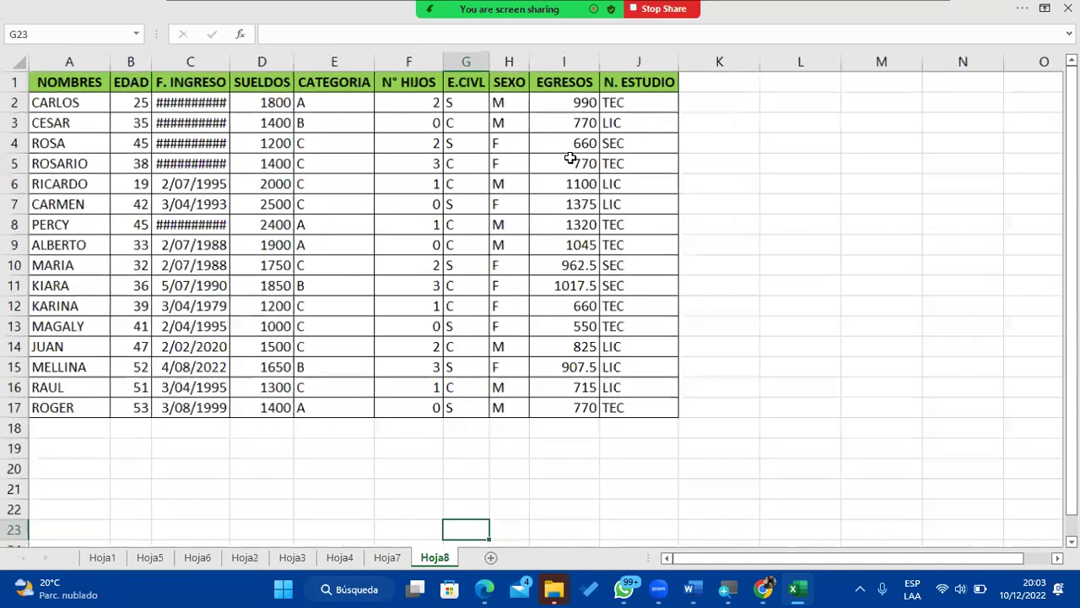
scroll(571, 158, "down", 3, "ctrl")
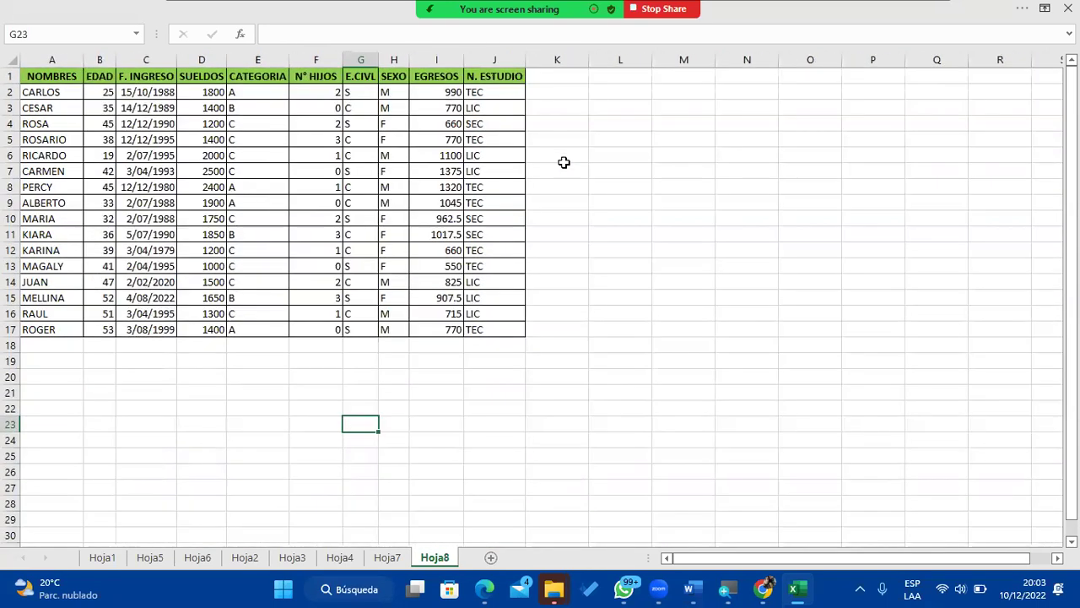
left_click_drag(176, 59, 183, 60)
left_click(584, 77)
left_click_drag(598, 60, 546, 75)
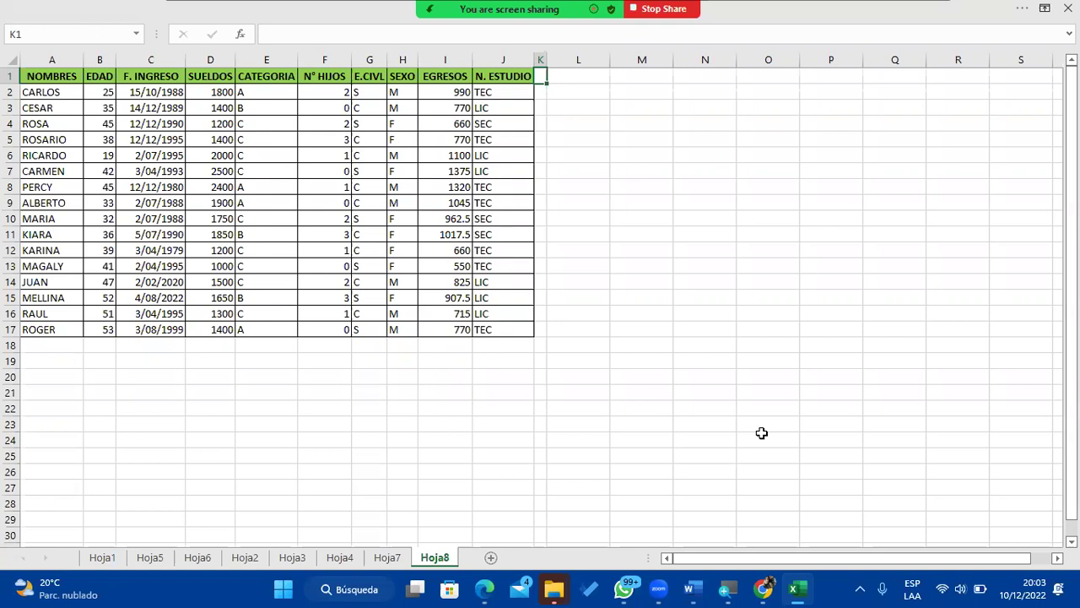
Step: Enter the label 'Promedio de los sueldo' in L2 and widen column L
left_click(576, 93)
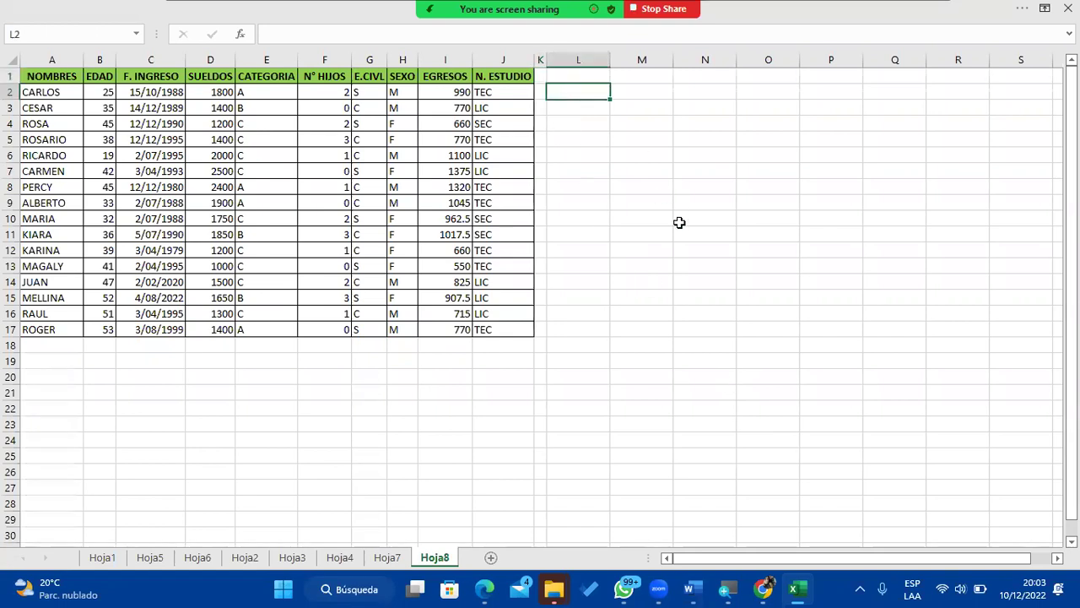
type("promedio")
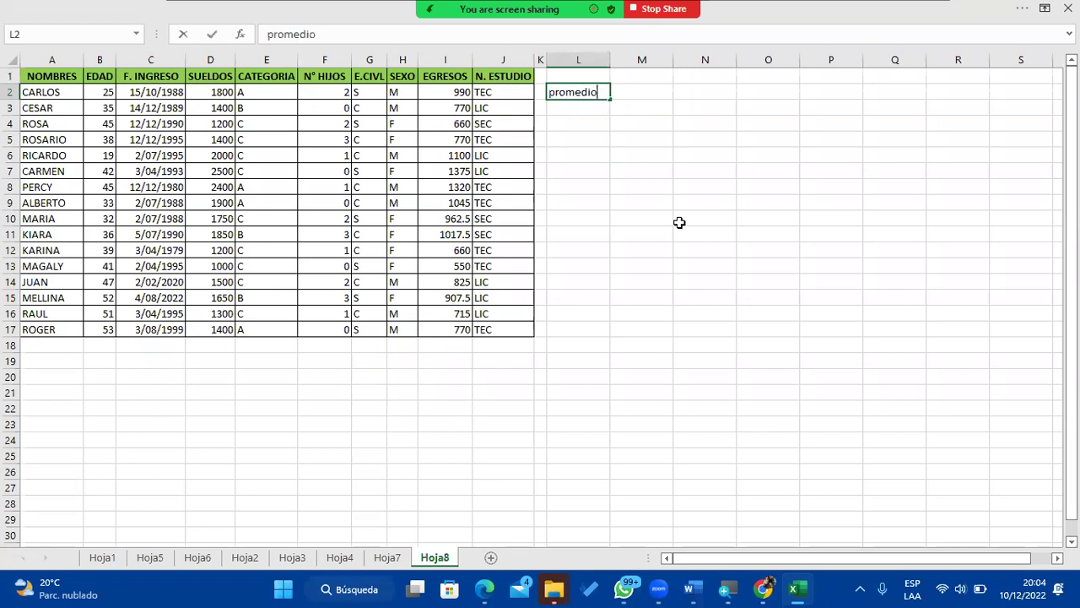
key("BackSpace")
key("BackSpace")
key("BackSpace")
key("BackSpace")
key("BackSpace")
key("BackSpace")
key("BackSpace")
key("BackSpace")
type("Promedio de los sueldo")
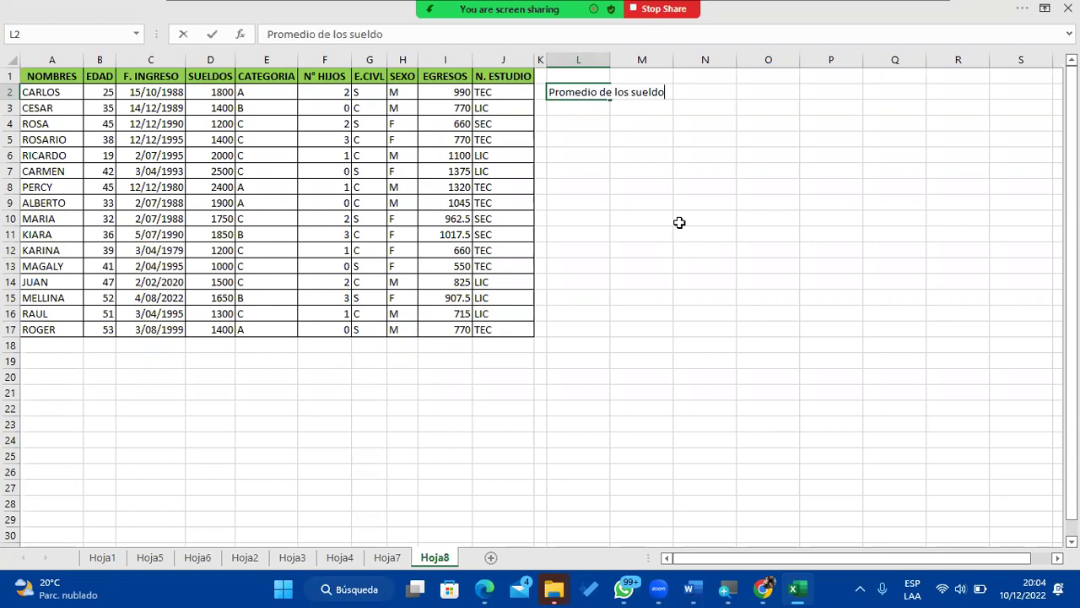
key("Return")
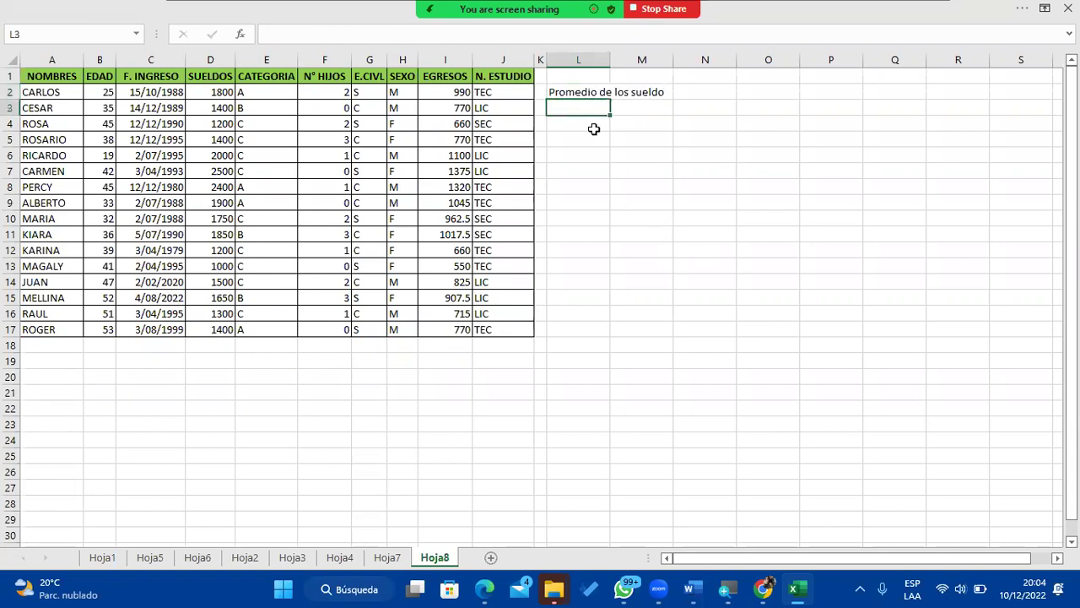
left_click_drag(616, 62, 667, 60)
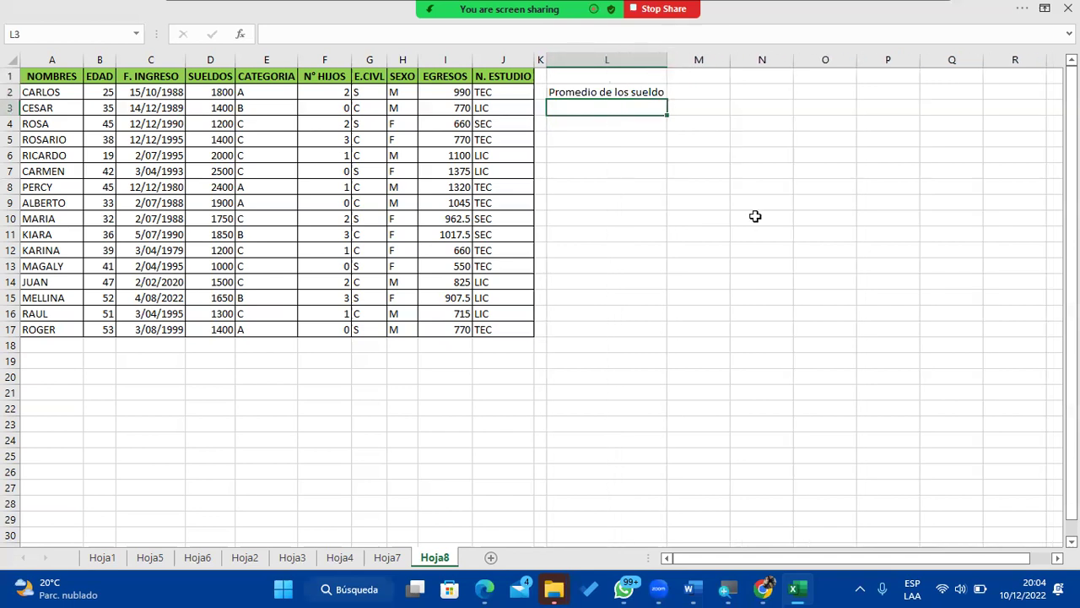
Step: Type 'Promedio de los sueldos de los hombres' in L3 and 'Promedio de los sueldos de las mujeres' in L4
type("Promedio de ")
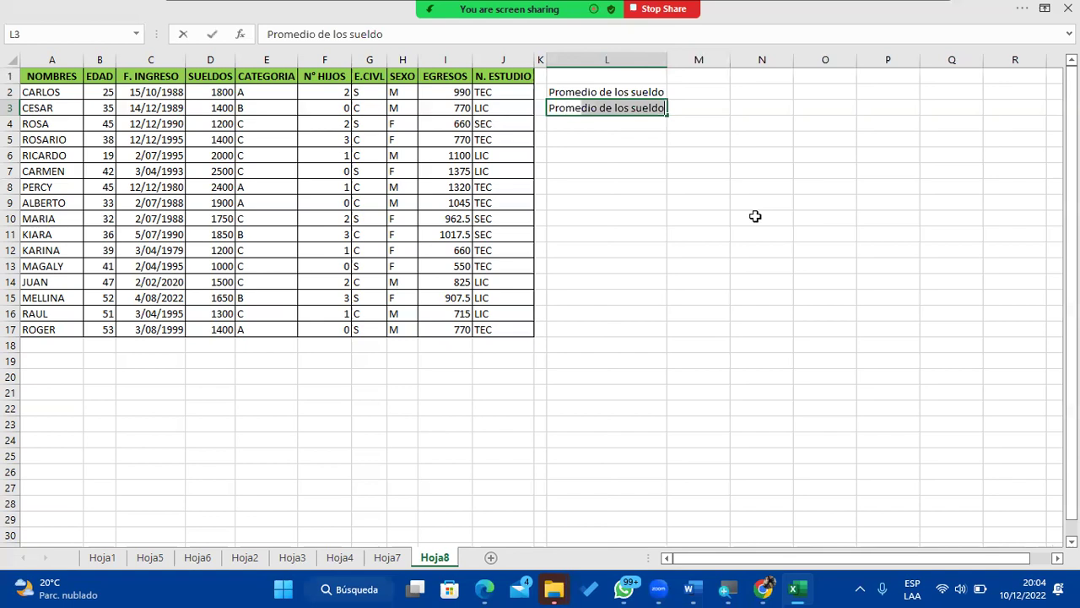
type("los sue")
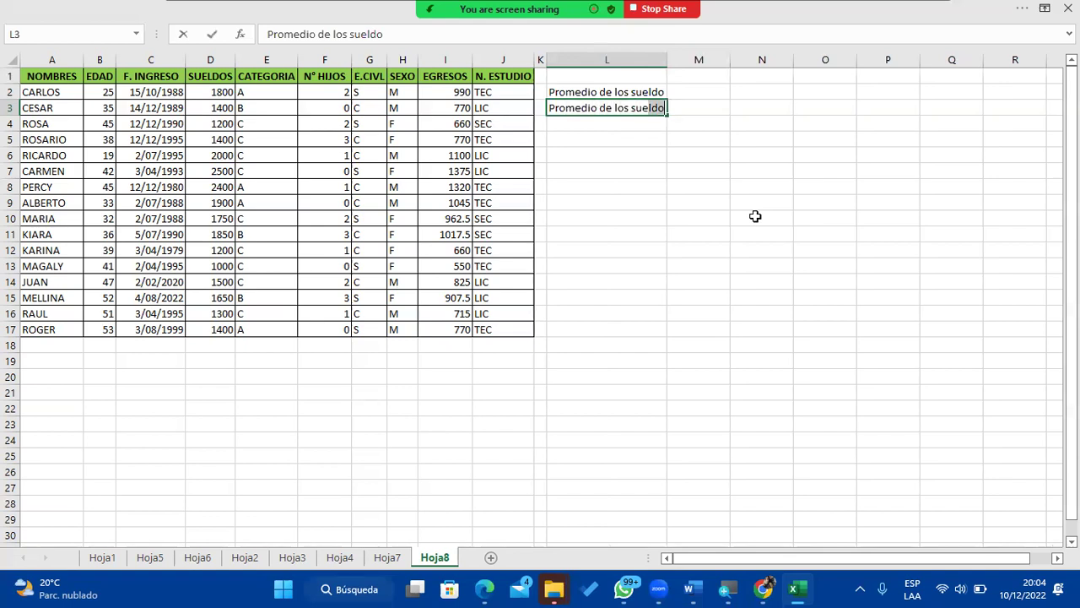
type("ldos de los ")
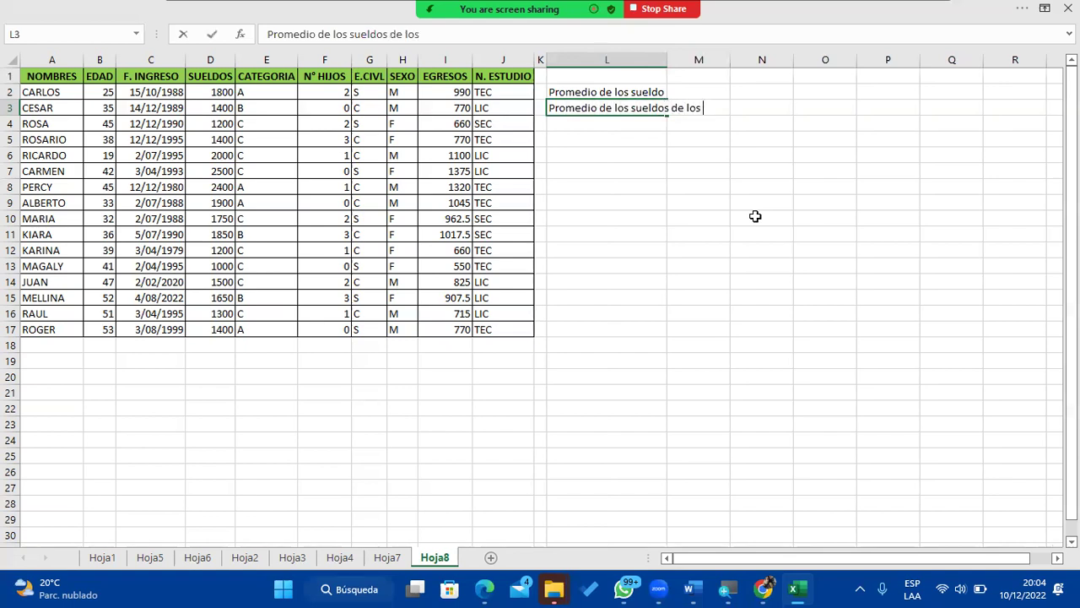
type("hombres")
key("Return")
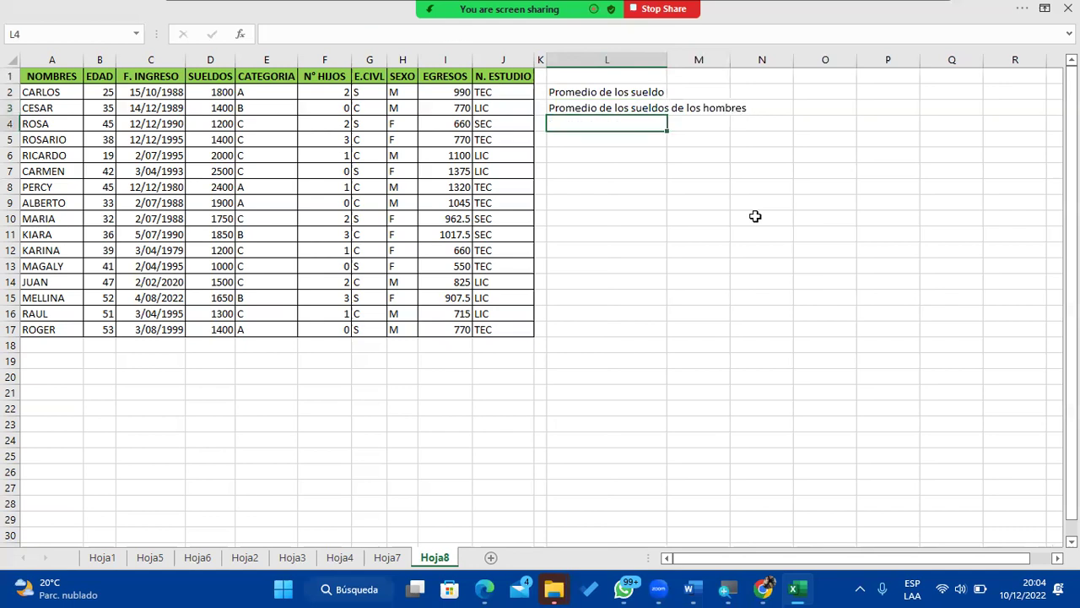
type("Promedio")
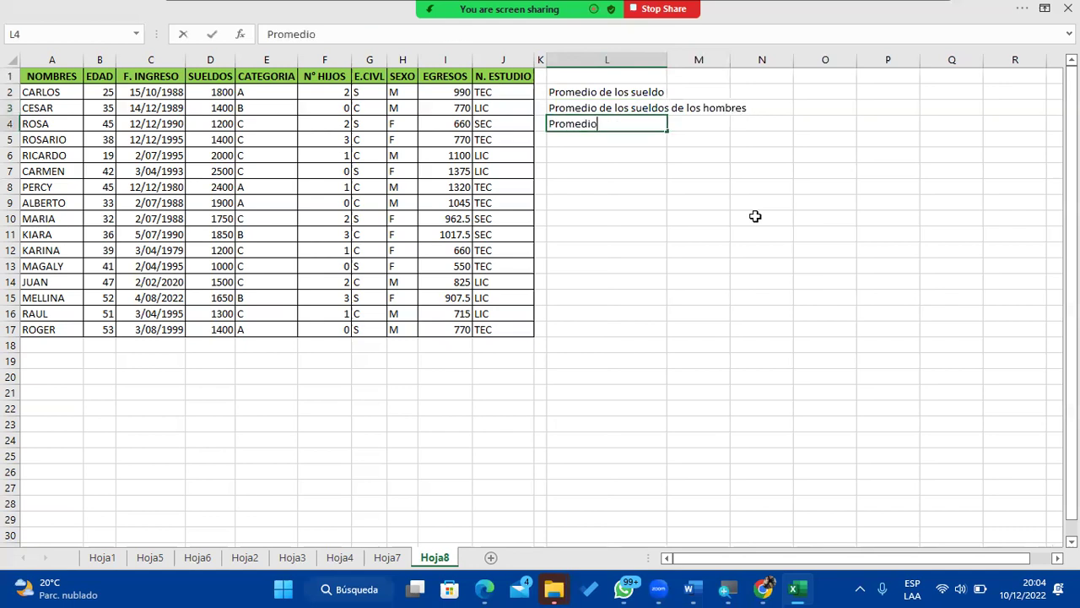
type(" de los sueldos de ")
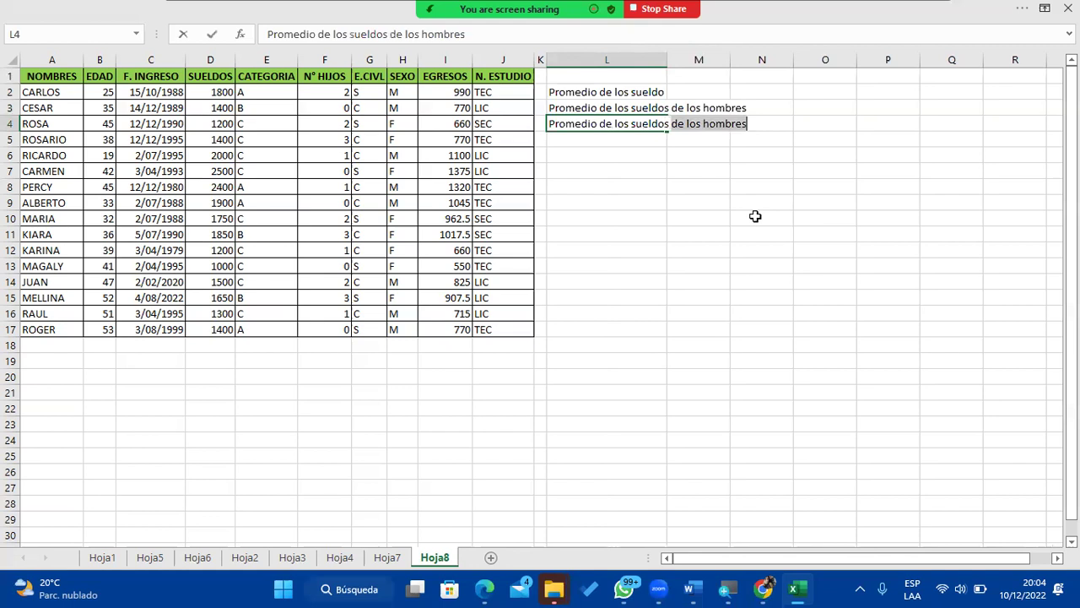
type("las mu")
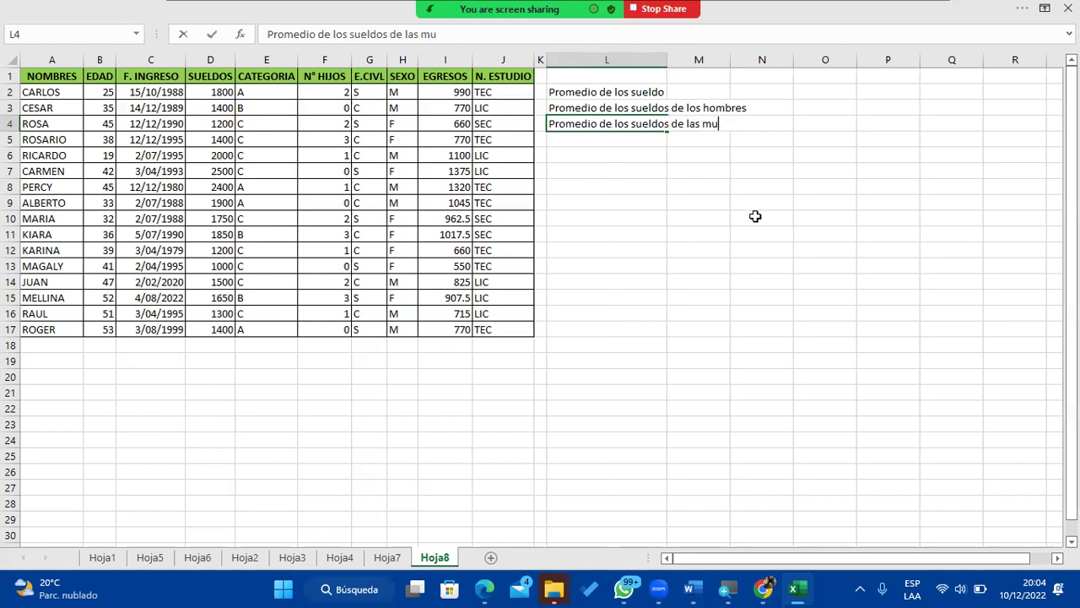
type("jeres")
Step: Finish the women's salary label and widen column L to fit the labels
left_click(755, 216)
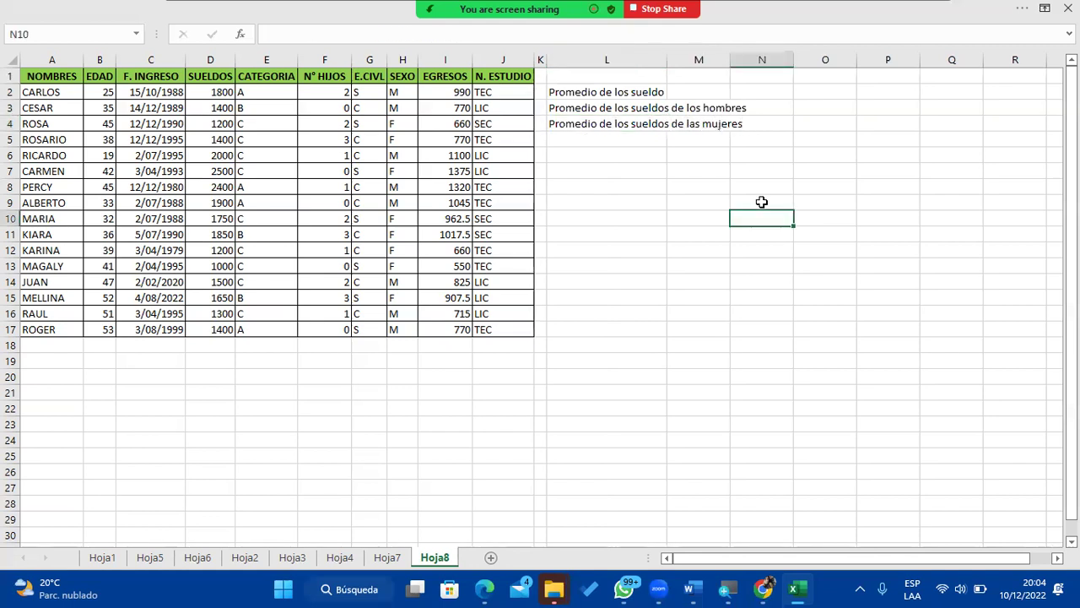
scroll(889, 107, "up", 1, "ctrl")
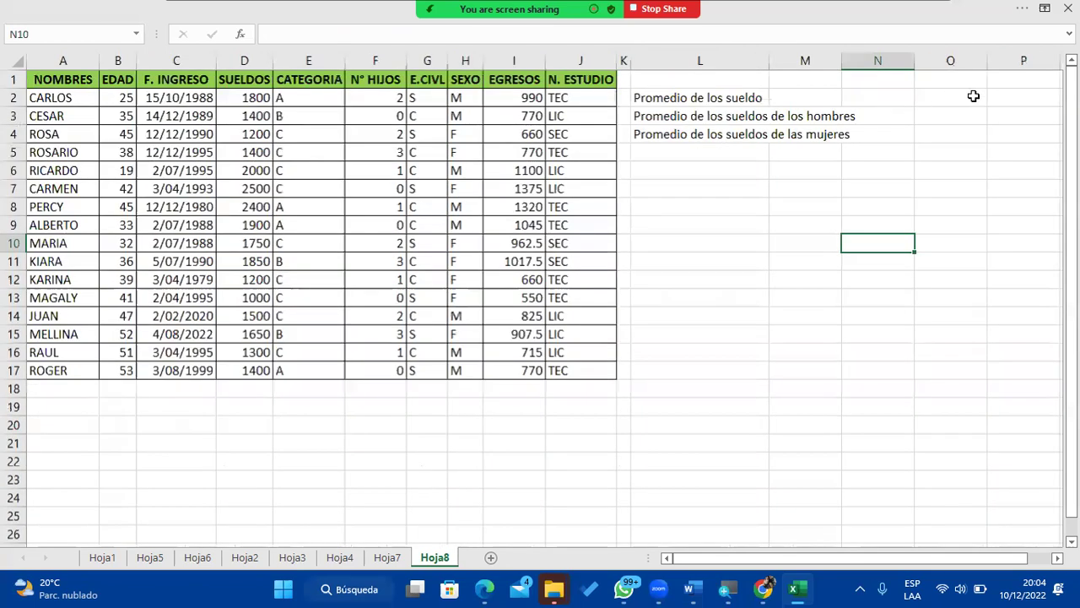
scroll(972, 96, "up", 2, "ctrl")
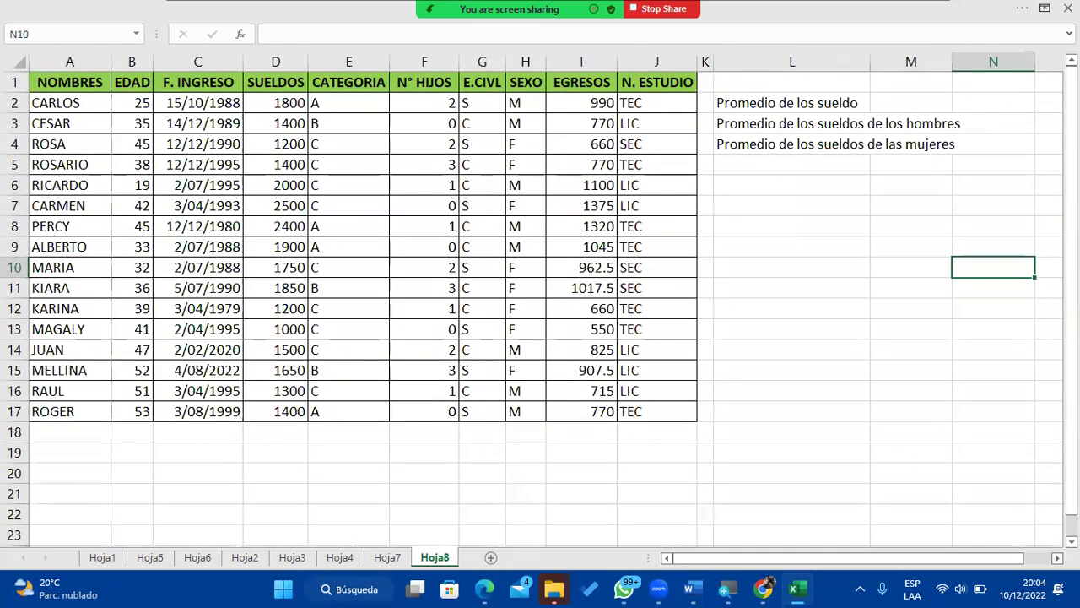
scroll(740, 197, "right", 4)
left_click_drag(587, 62, 691, 63)
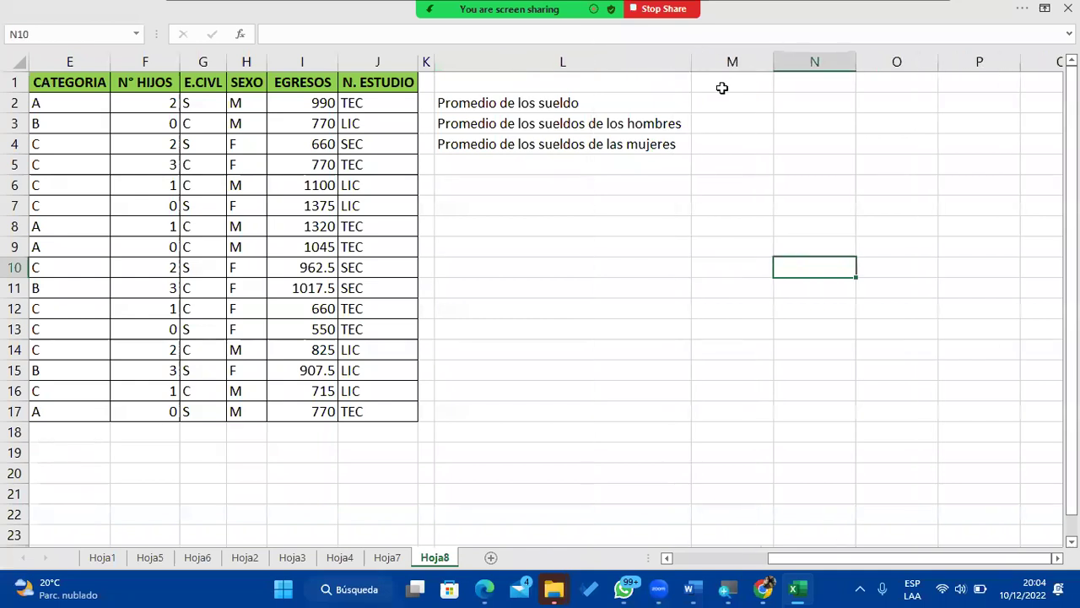
Step: Enter =PROMEDIO(D2:D17) in M2 to get the overall average salary, 1640.625
left_click(721, 99)
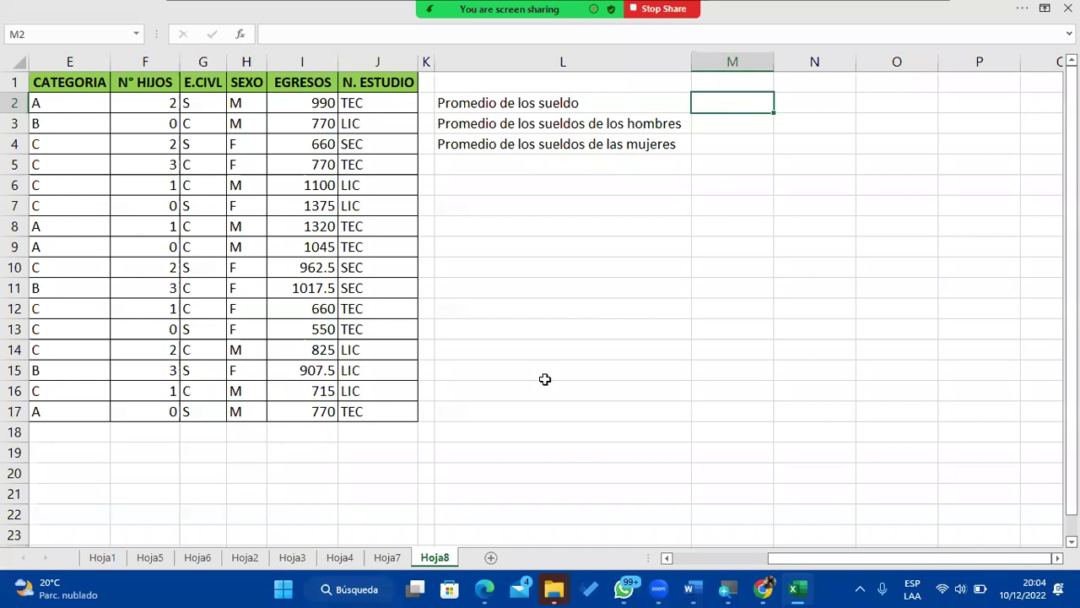
type("=promedio")
key("Tab")
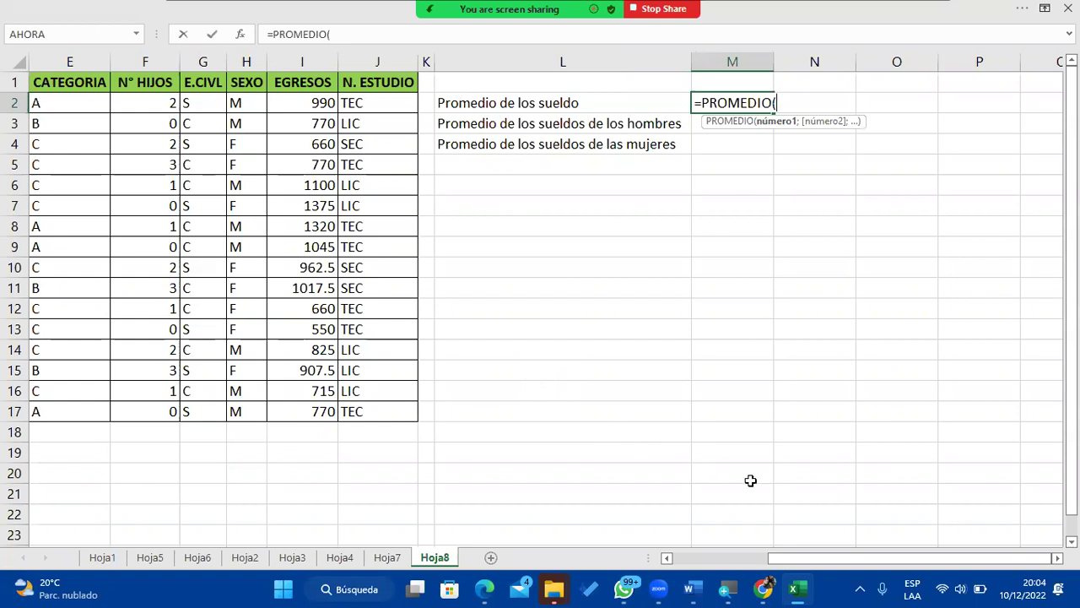
left_click_drag(806, 561, 747, 561)
left_click_drag(184, 99, 195, 404)
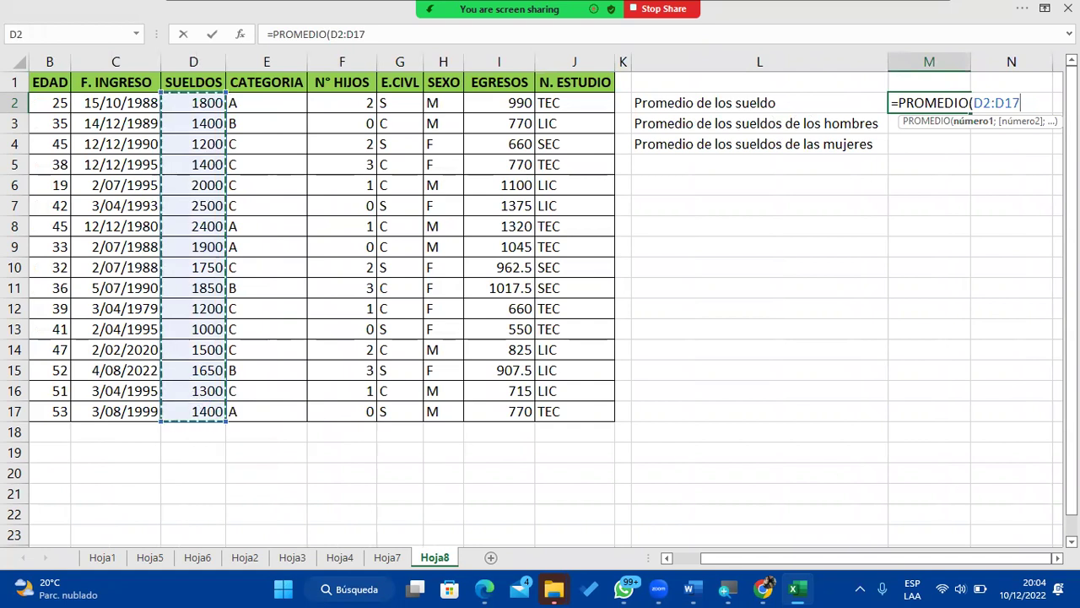
scroll(480, 451, "right", 2)
type(")")
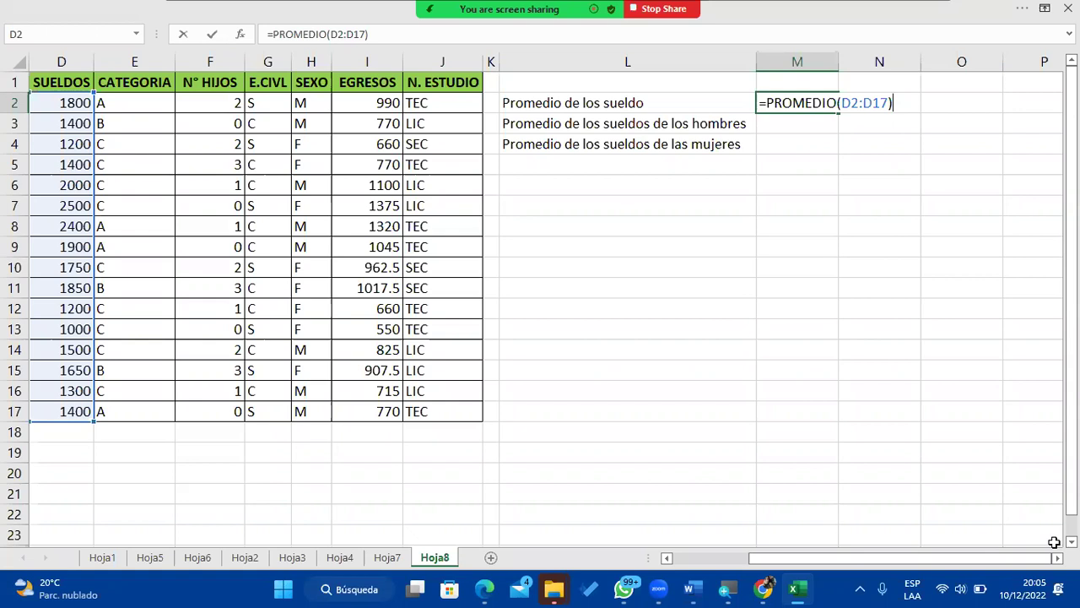
key("Return")
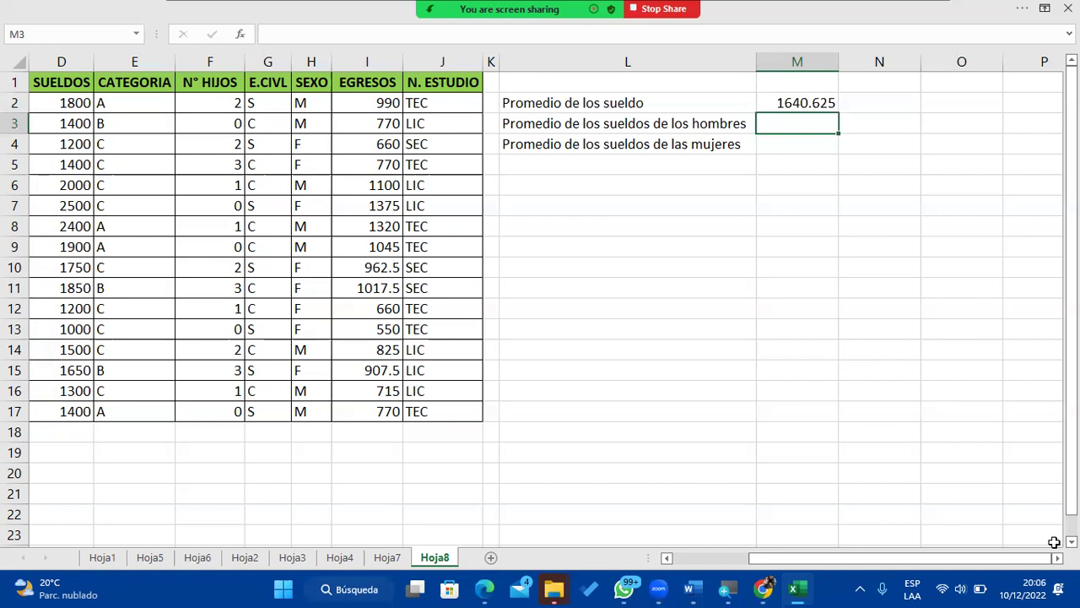
Step: Enter =PROMEDIO.SI(H2:H17;"M";D2:D17) in M3, giving the men's average salary 1712.5
type("=promedi")
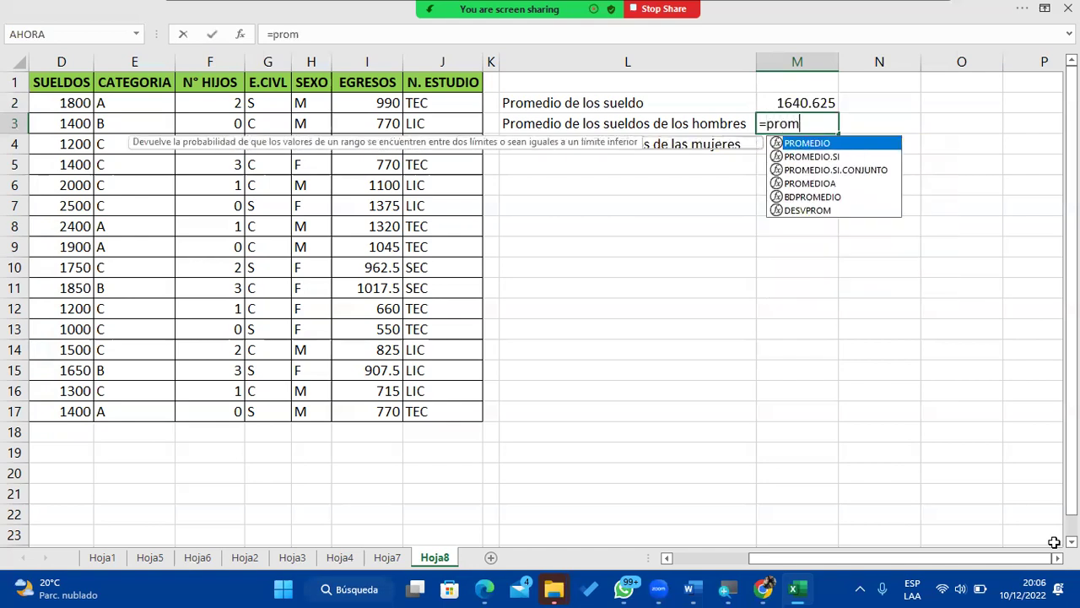
key("Right")
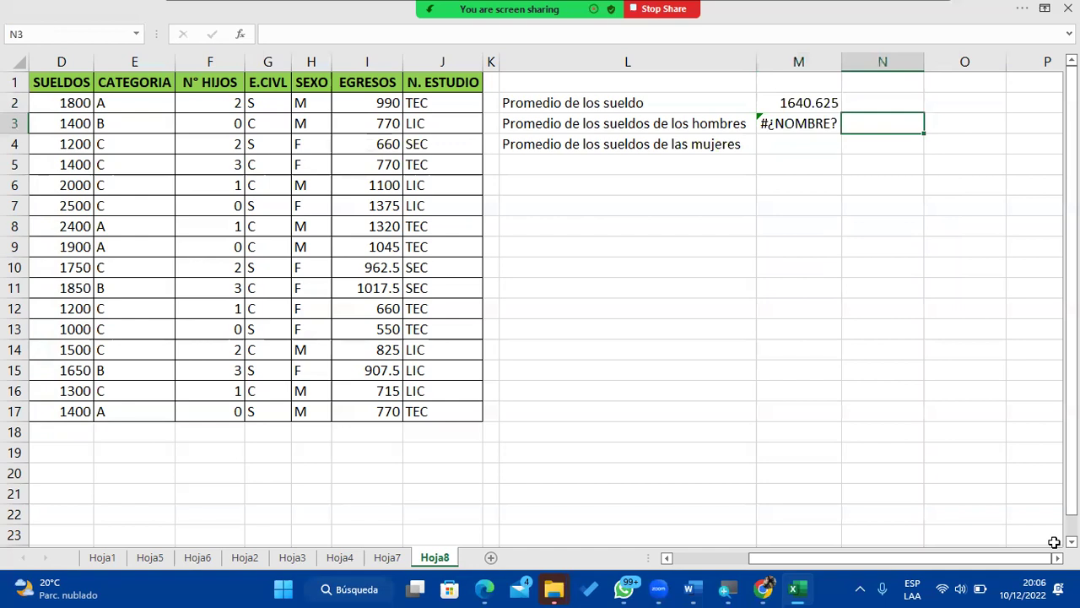
key("Left")
type("=promed")
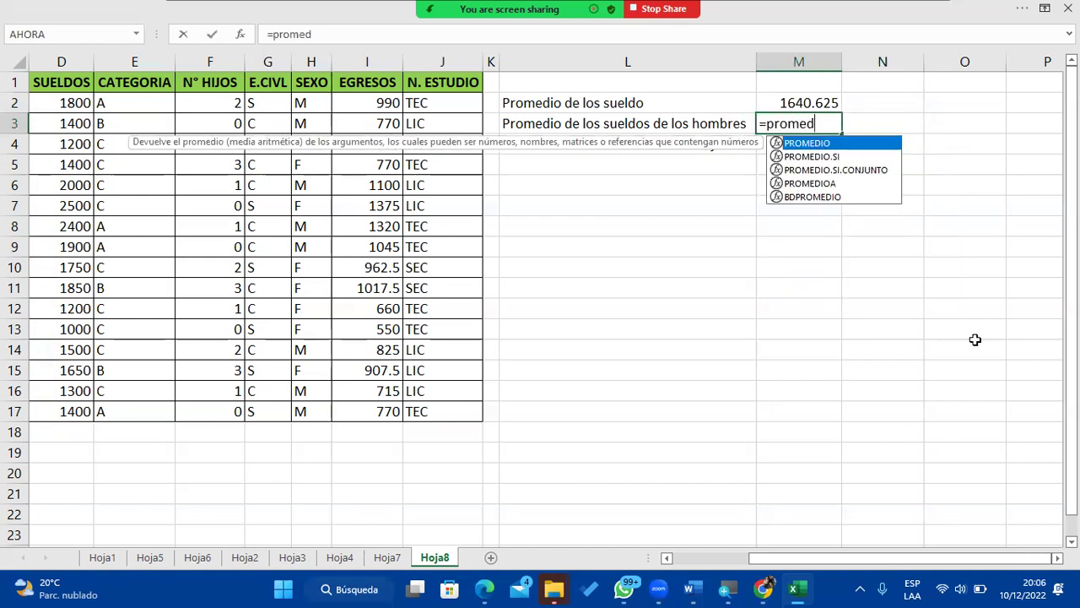
double_click(849, 158)
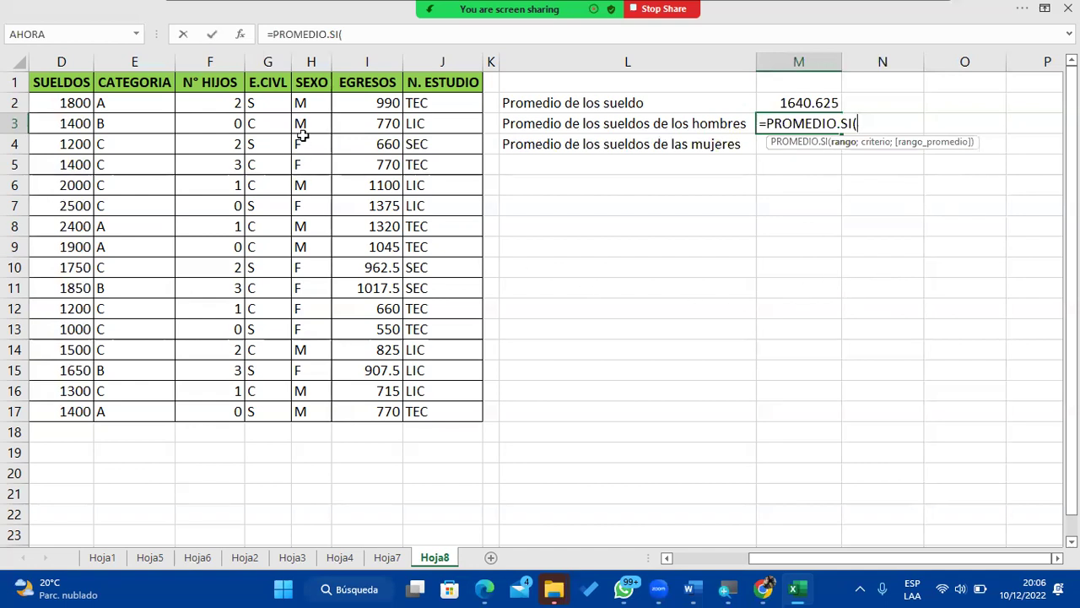
left_click_drag(303, 104, 311, 413)
type(";")
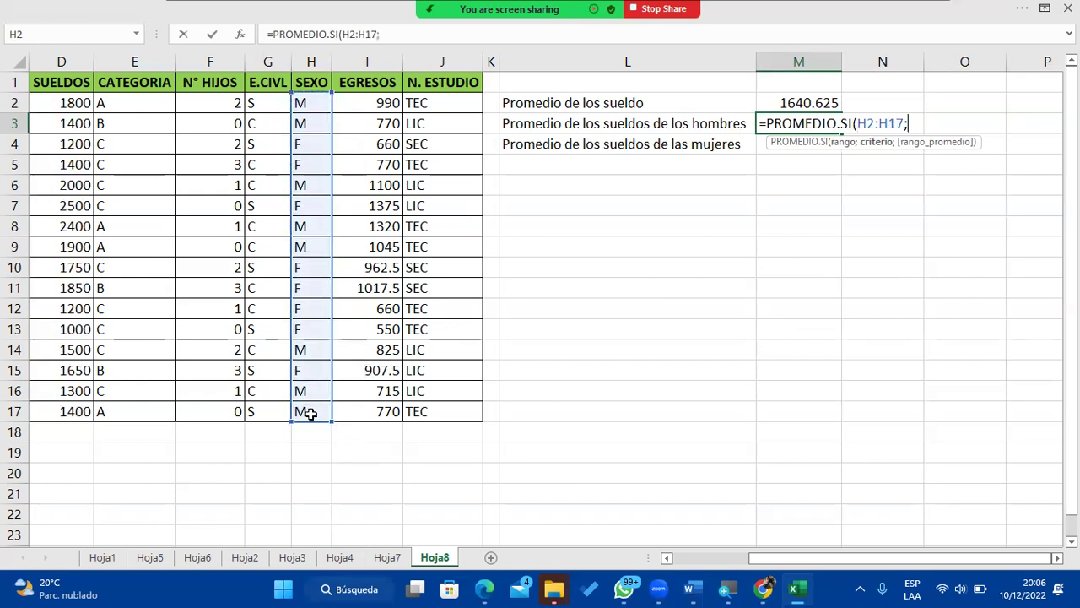
type("\"m")
key("BackSpace")
type("M\";")
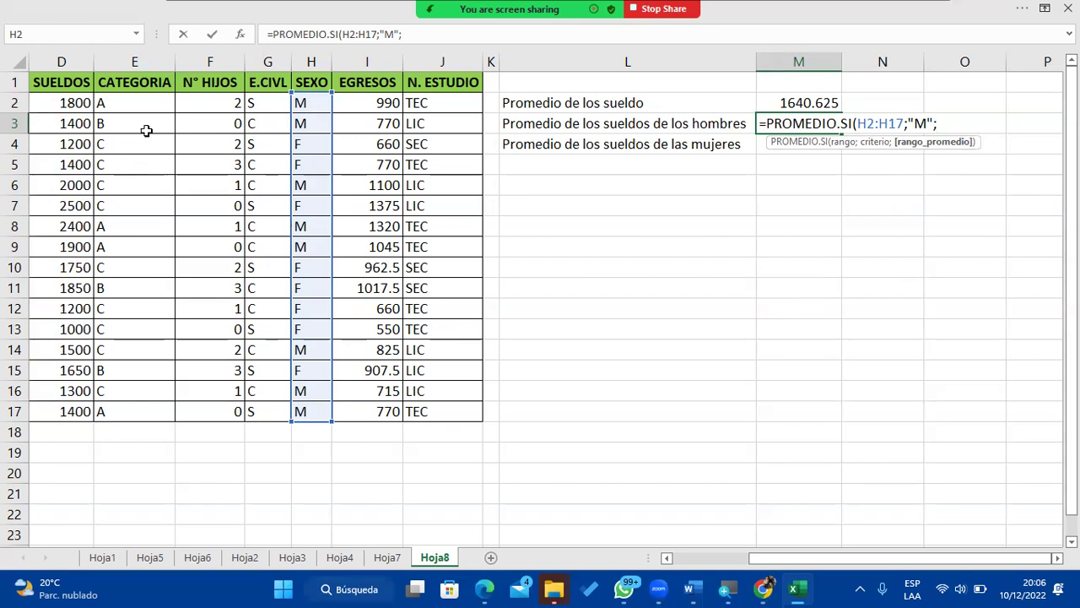
left_click_drag(84, 103, 63, 419)
type(")")
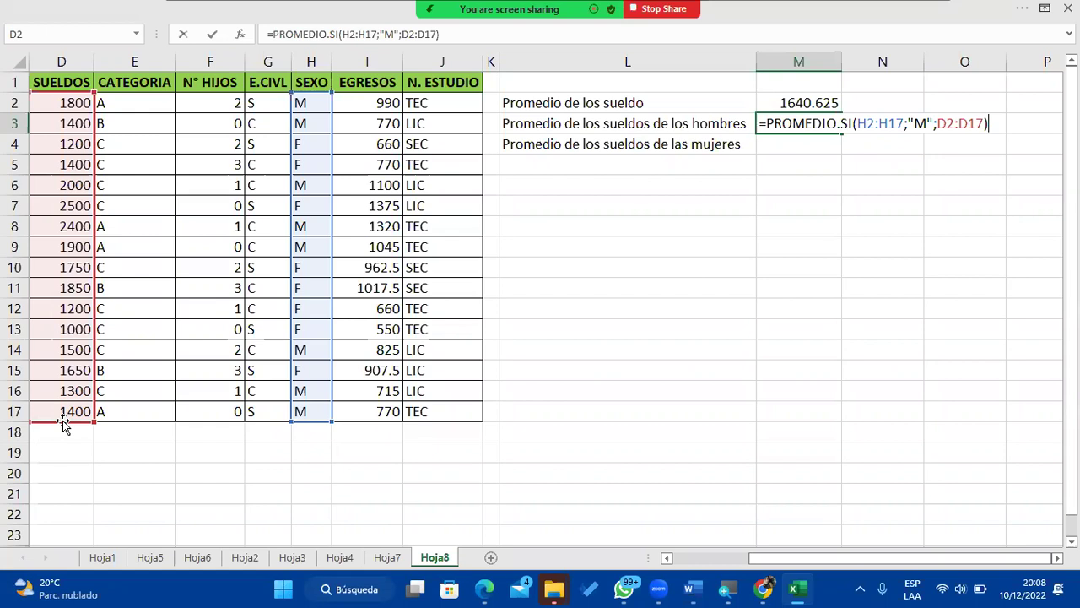
key("Return")
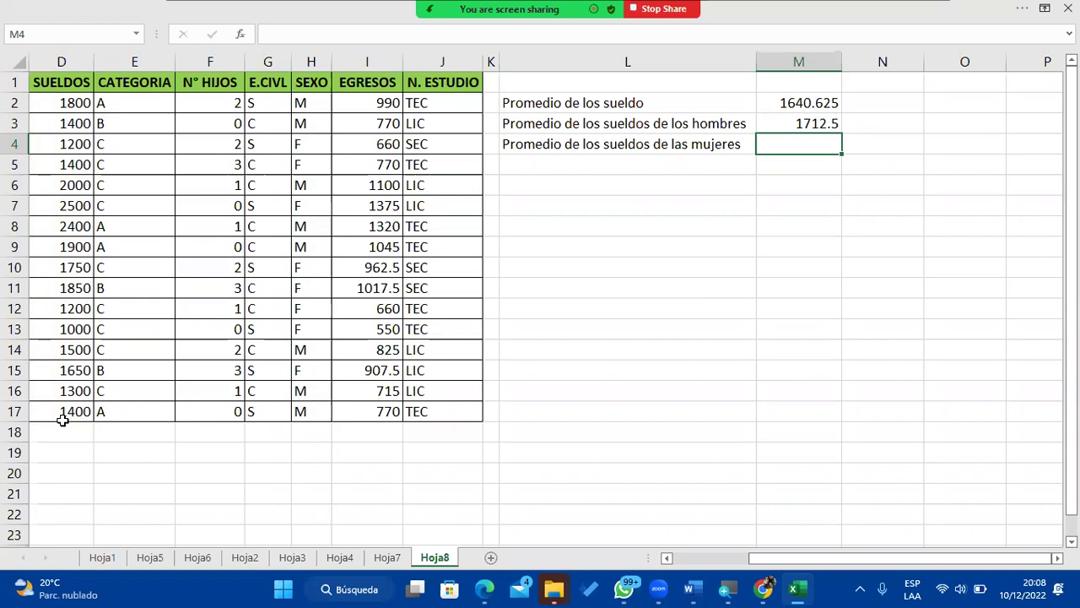
Step: Enter =PROMEDIO.SI(H2:H17;"F";D2:D17) in M4, giving the women's average salary 1568.75
type("=promedio")
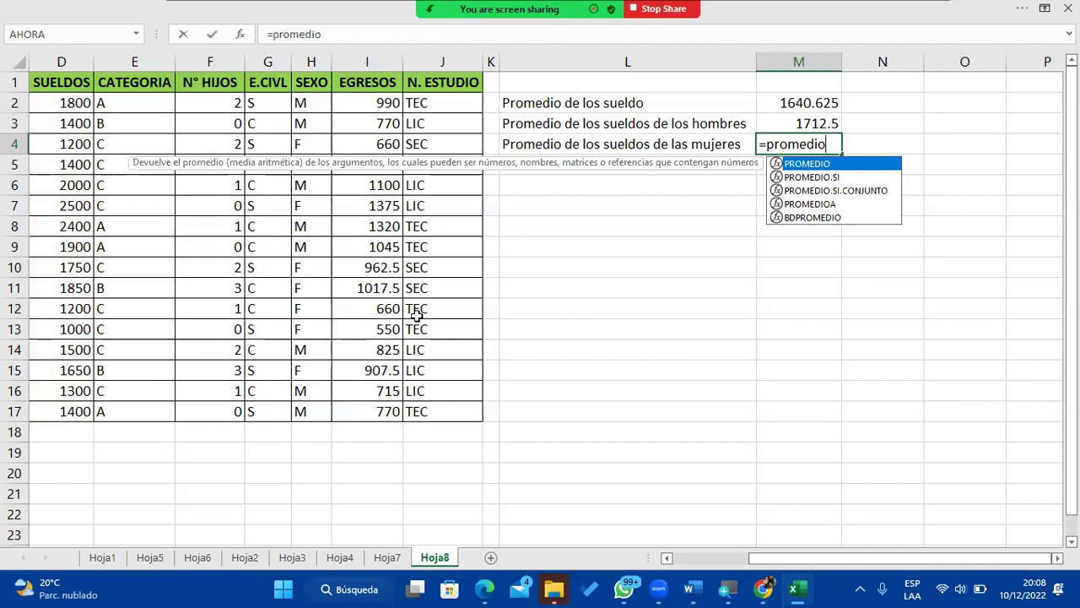
double_click(799, 176)
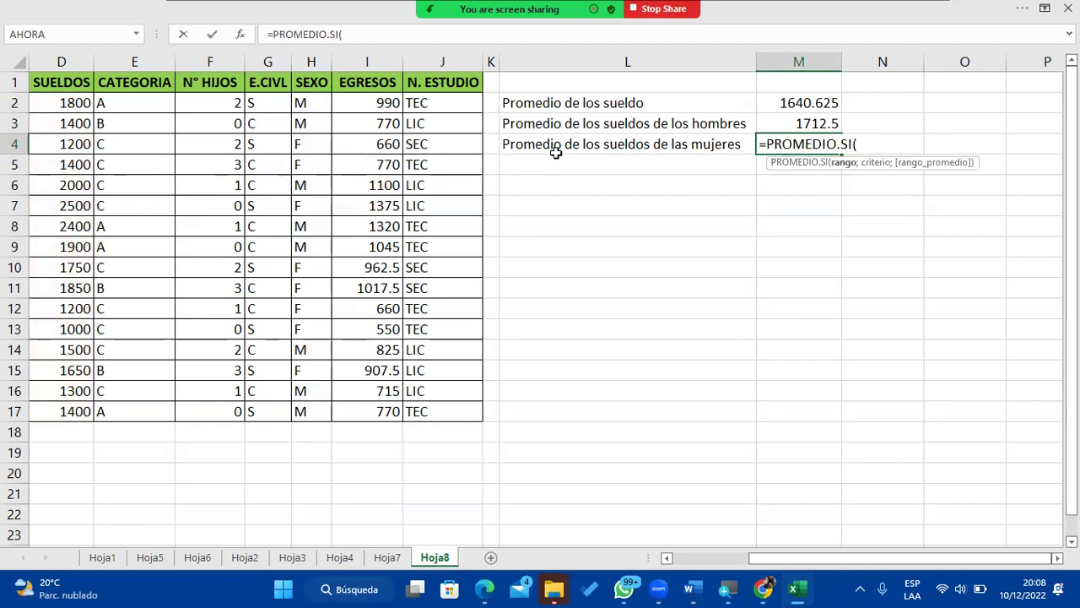
left_click_drag(306, 100, 306, 402)
type(";\"")
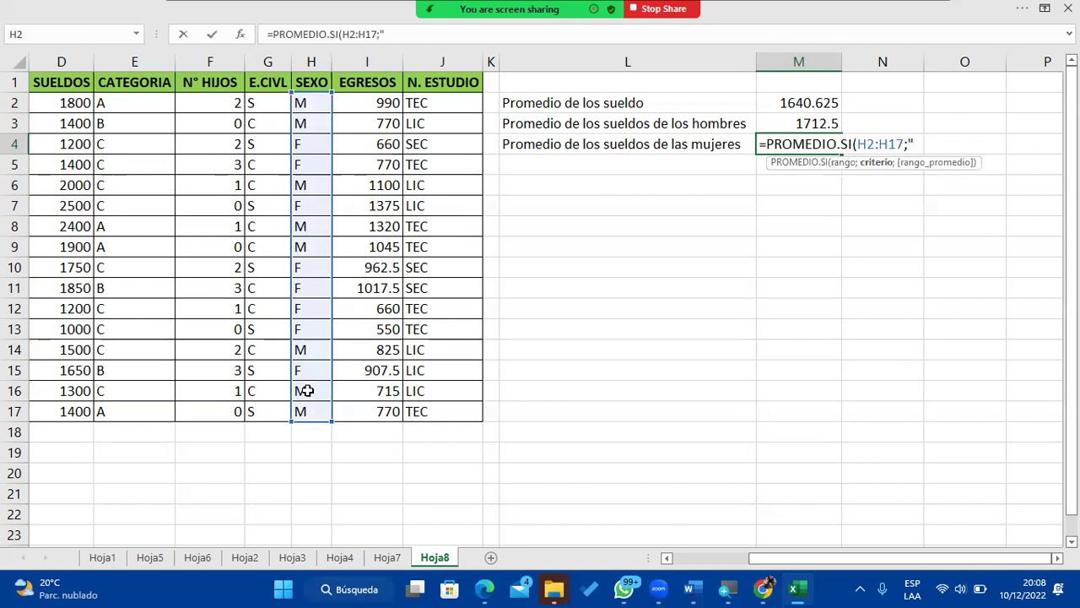
type("F\";")
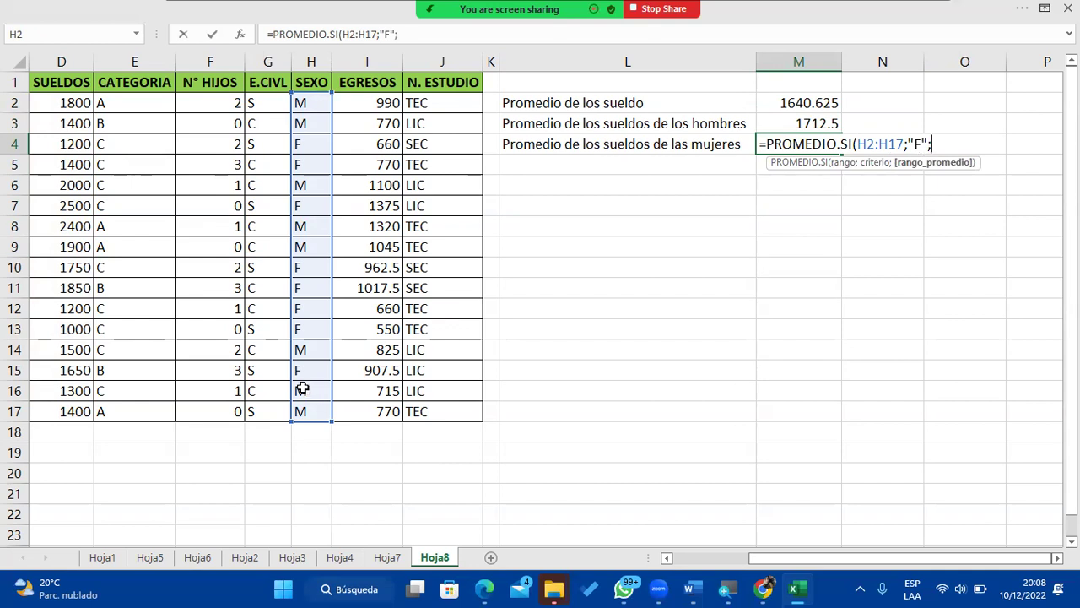
left_click_drag(84, 103, 88, 406)
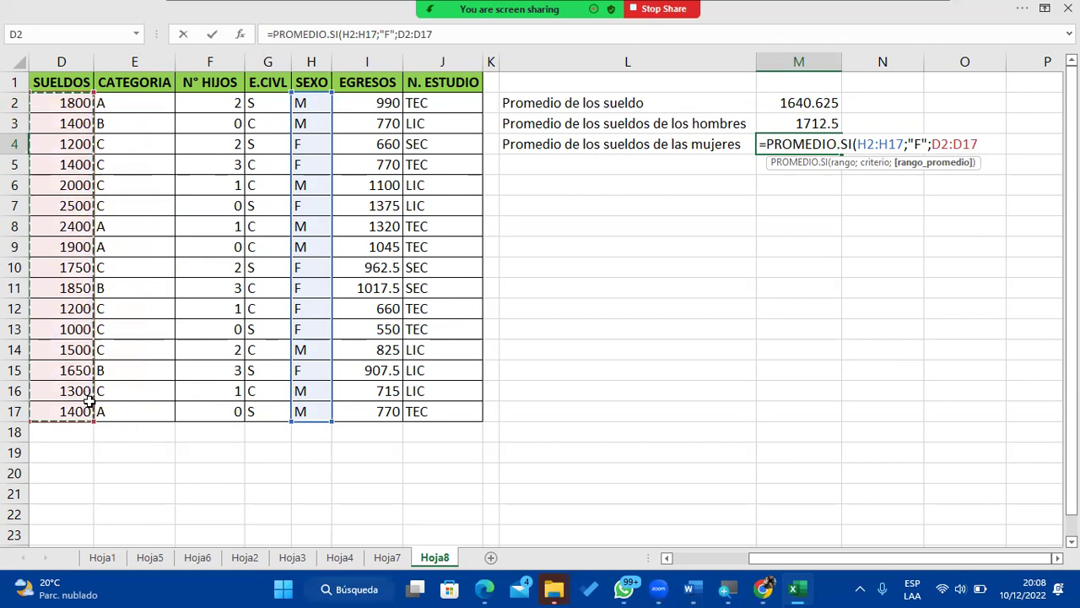
type(")")
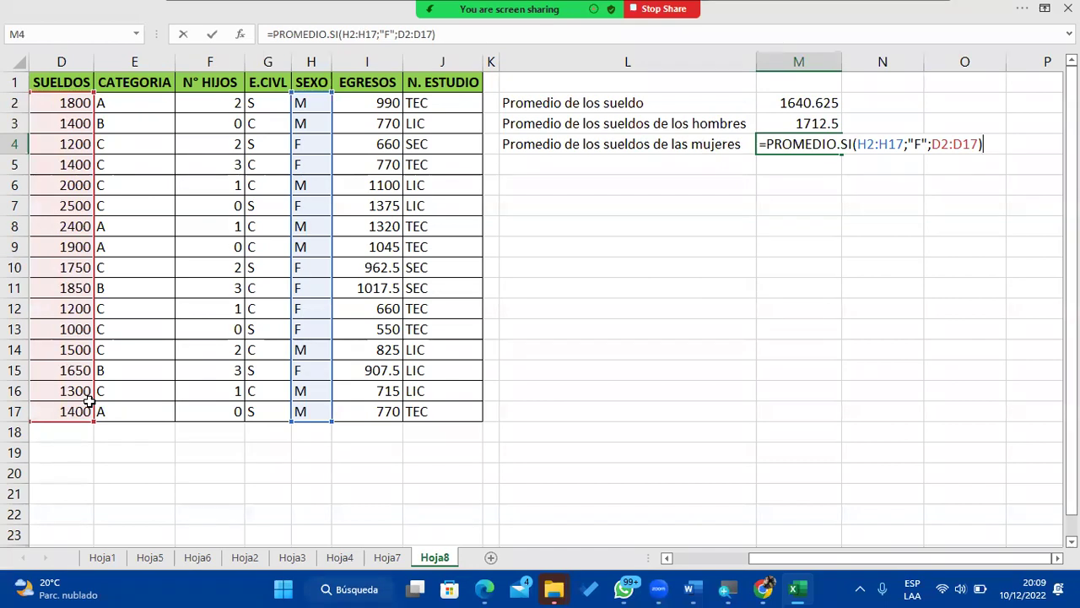
key("Return")
left_click(643, 162)
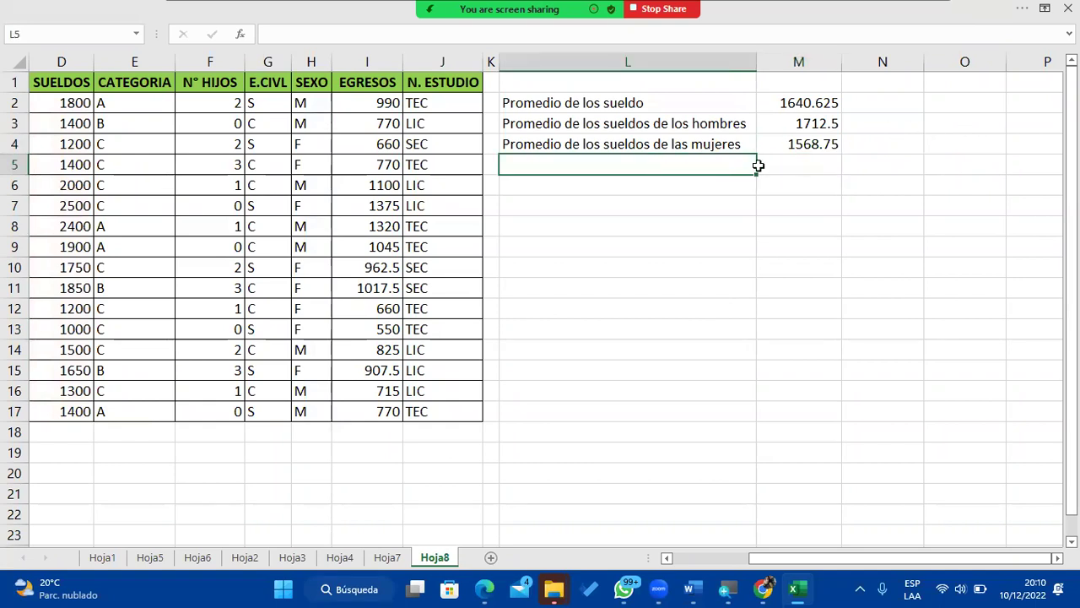
type("Promedio de sueldos de los tecnicos")
key("Return")
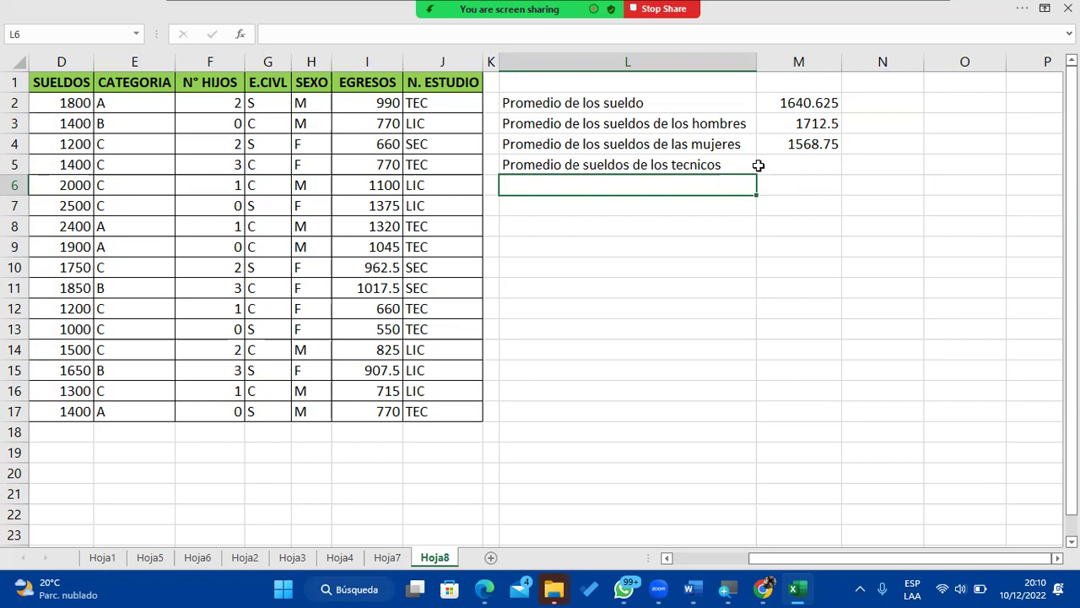
left_click(796, 165)
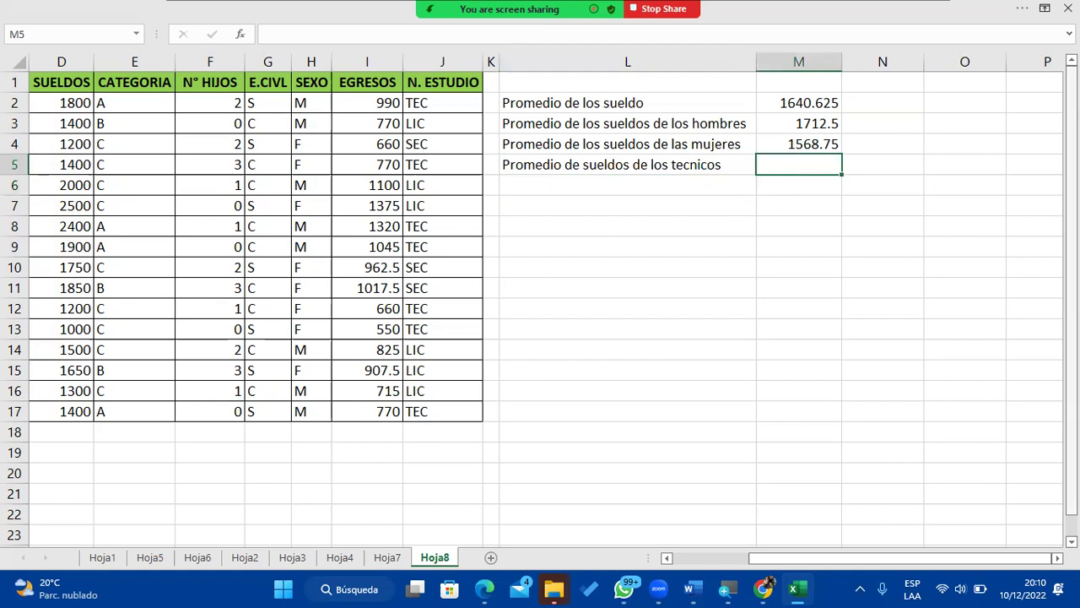
Step: Enter =PROMEDIO.SI(J2:J17;"TEC";D2:D17) in M5, giving the technicians' average 1585.71429
type("0")
key("BackSpace")
type("=PROMEDIO.SI(")
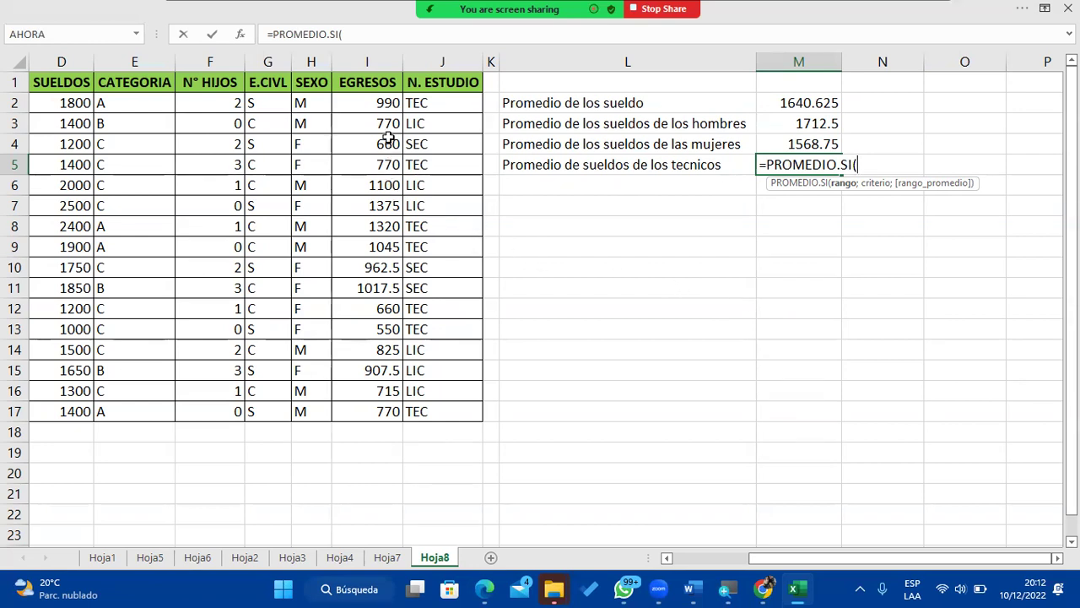
left_click_drag(421, 103, 439, 409)
type(";\"")
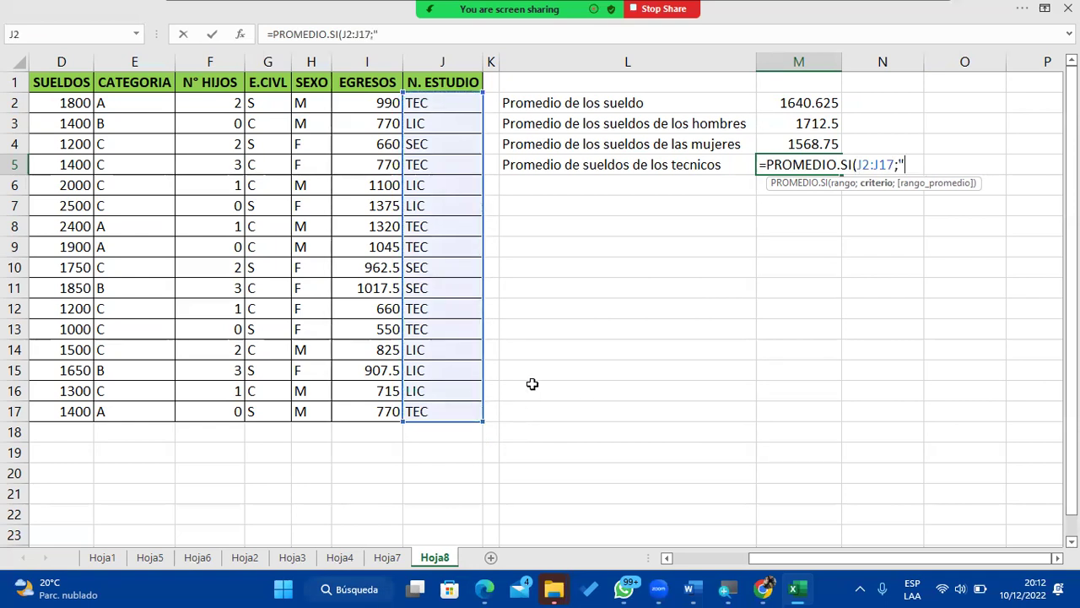
type("TEC\";")
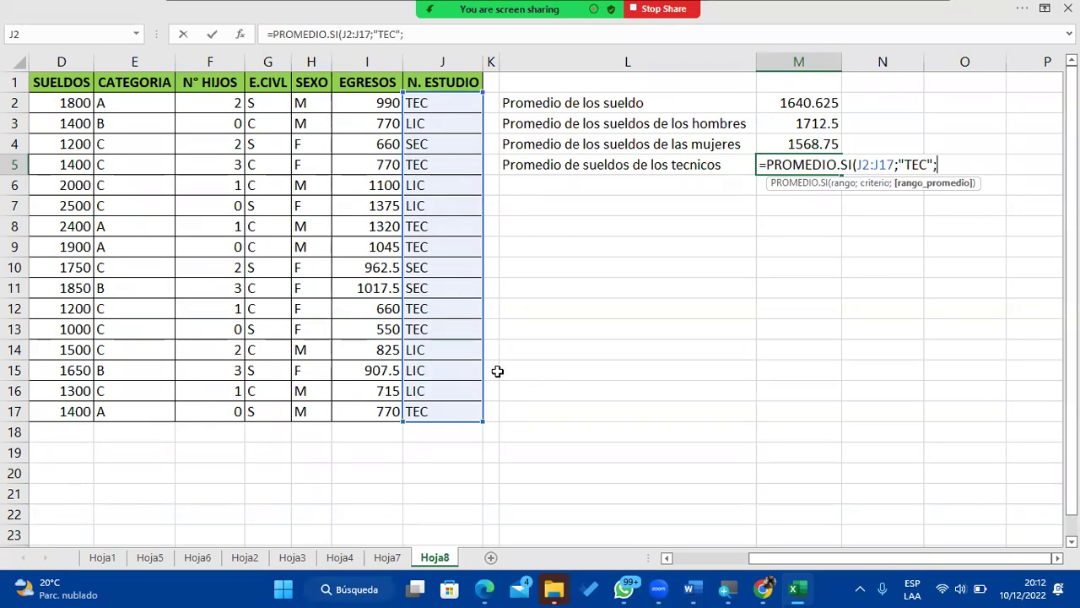
left_click_drag(80, 106, 64, 411)
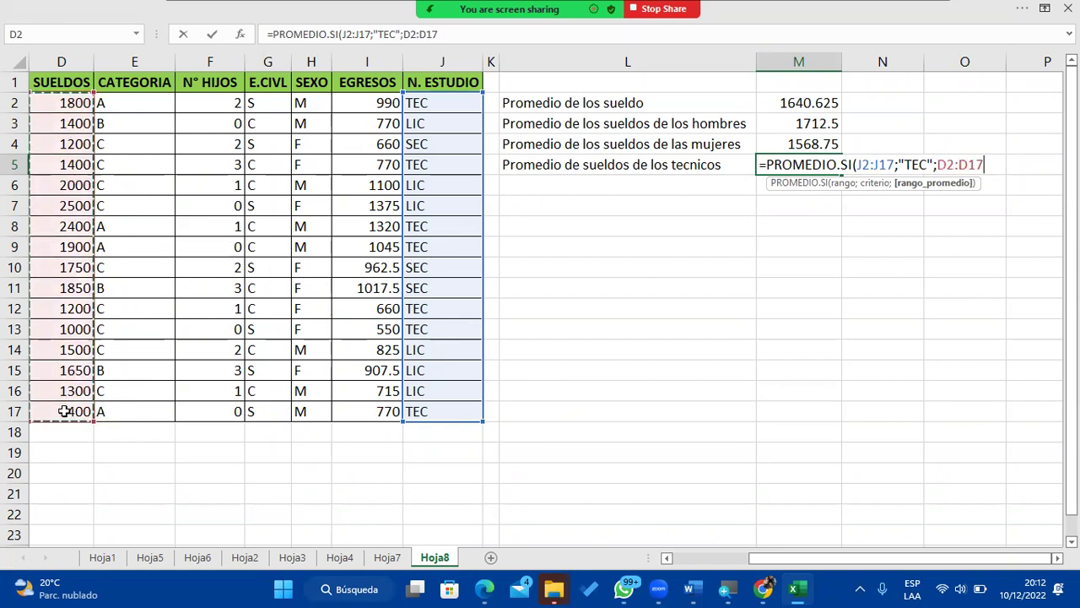
type(")")
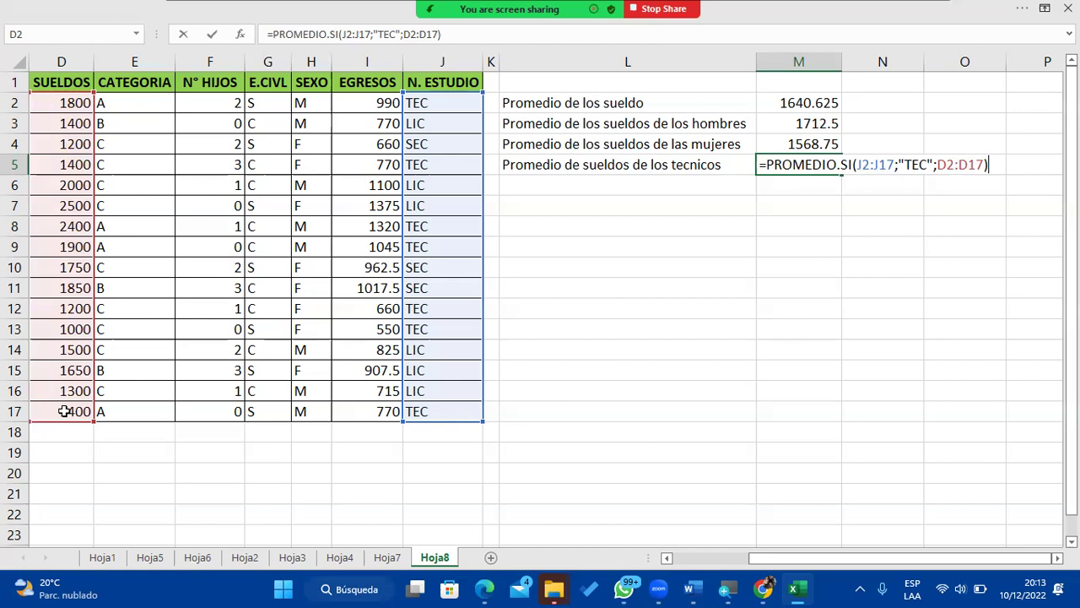
key("Return")
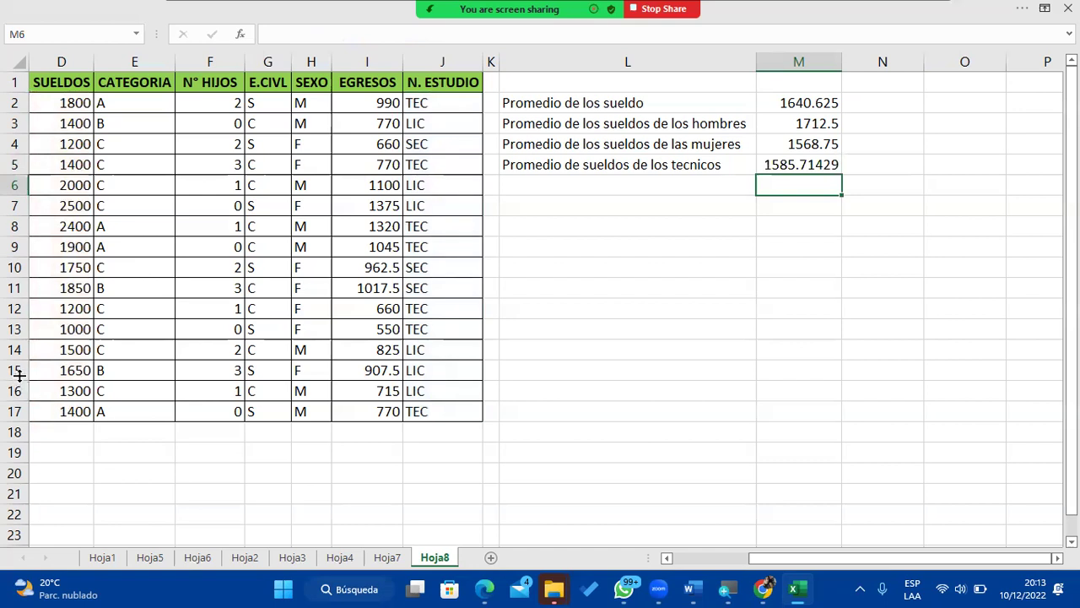
double_click(772, 144)
left_click(983, 143)
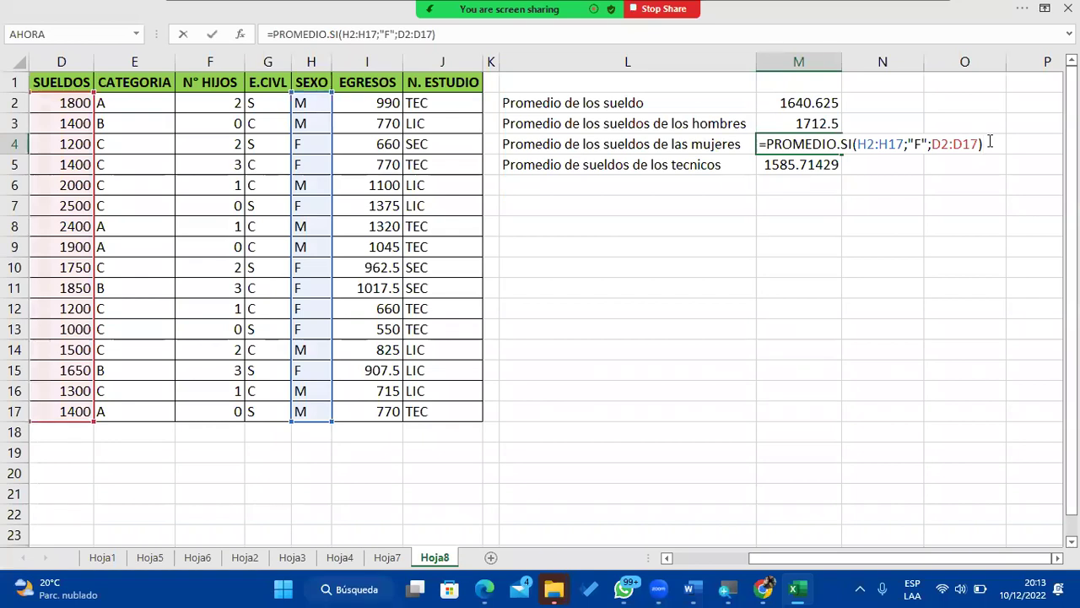
key("Return")
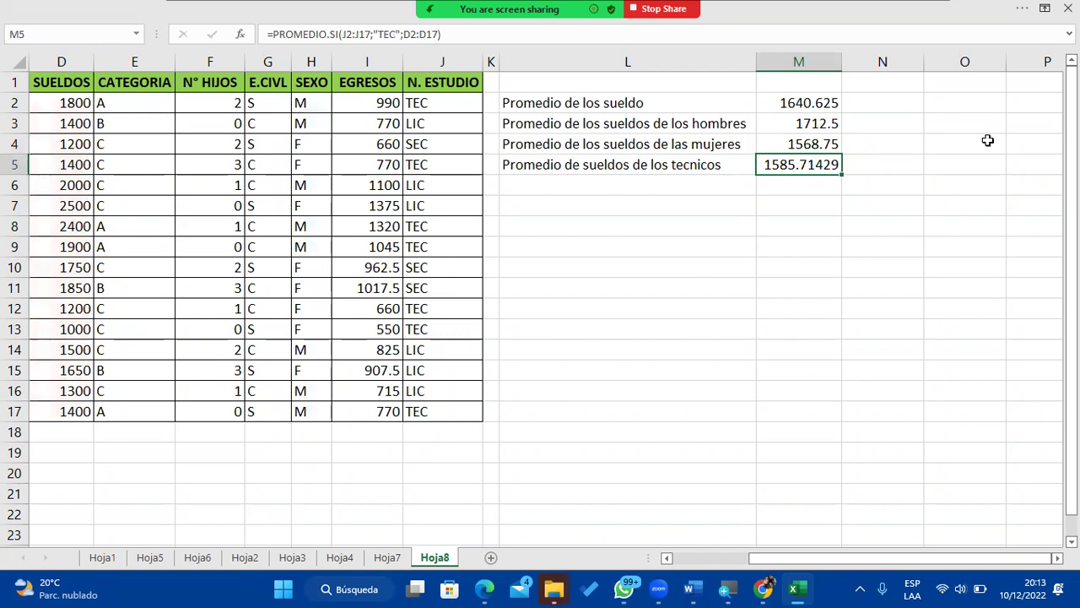
key("Left")
key("Down")
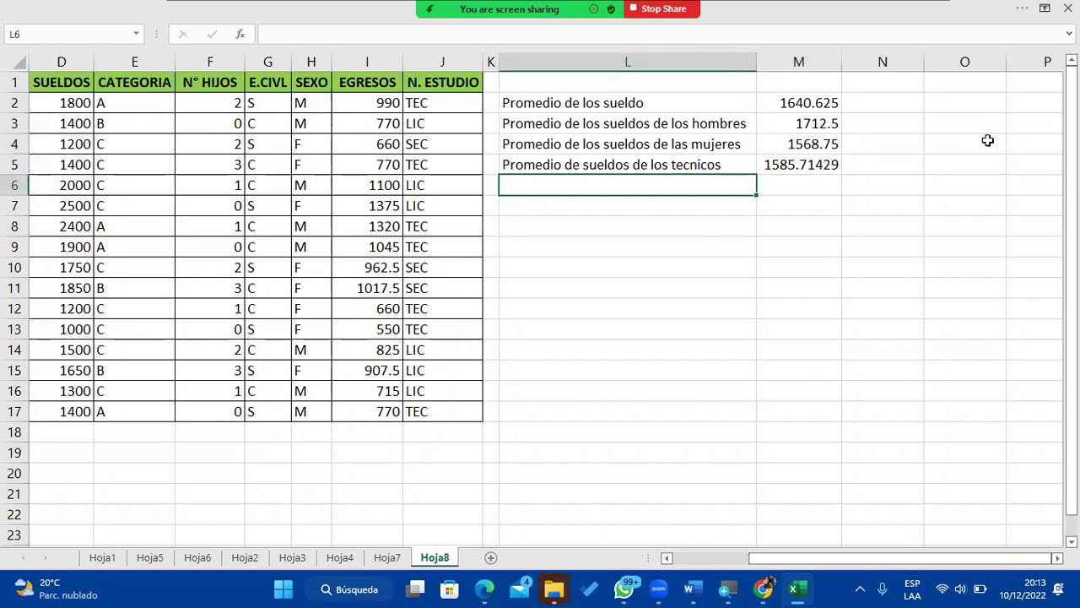
double_click(813, 164)
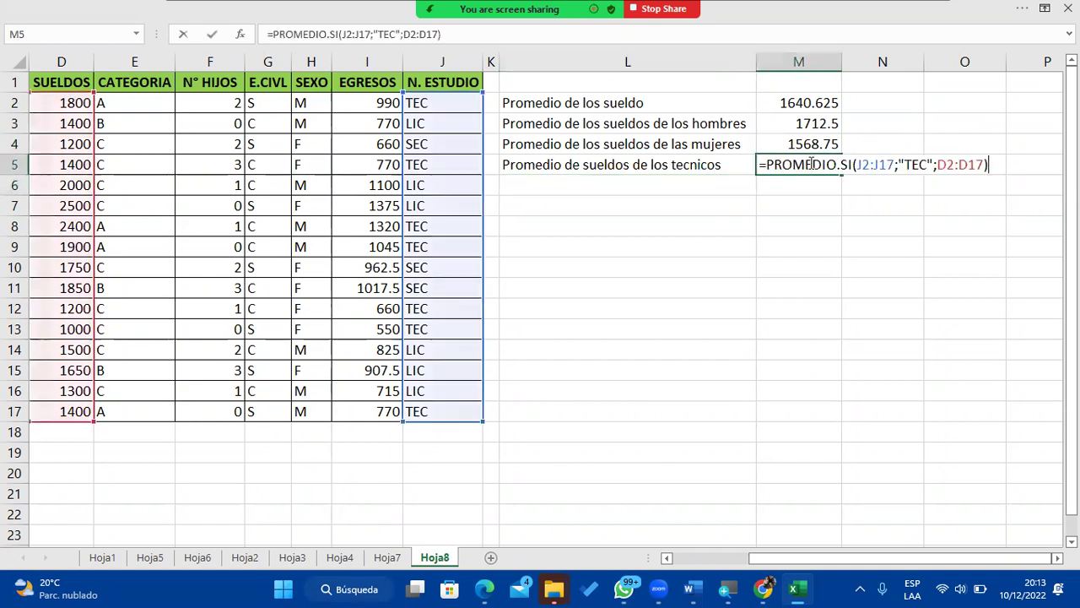
left_click(1000, 165)
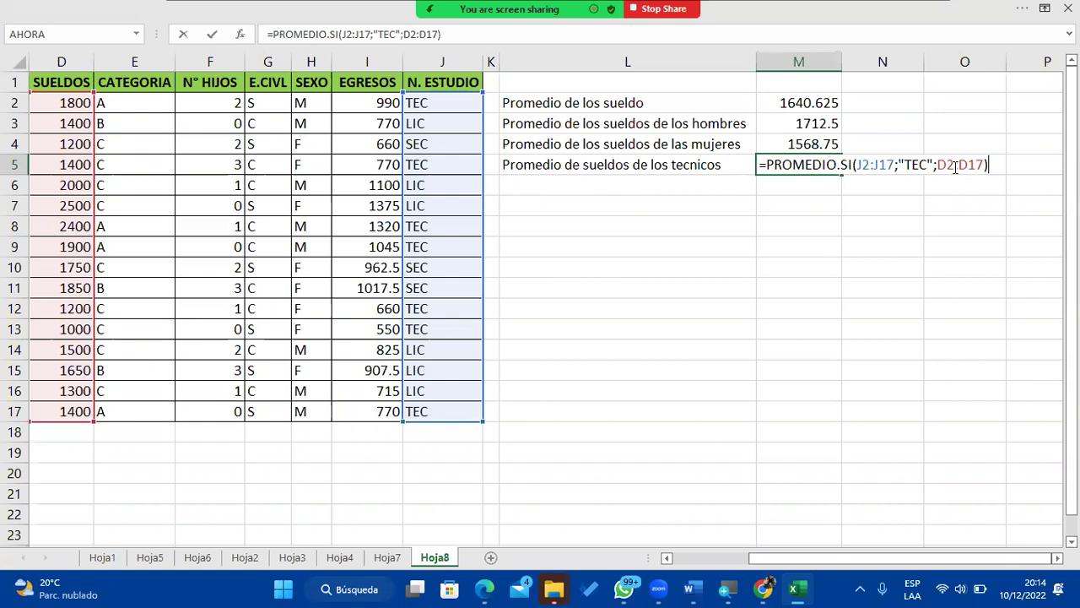
key("Return")
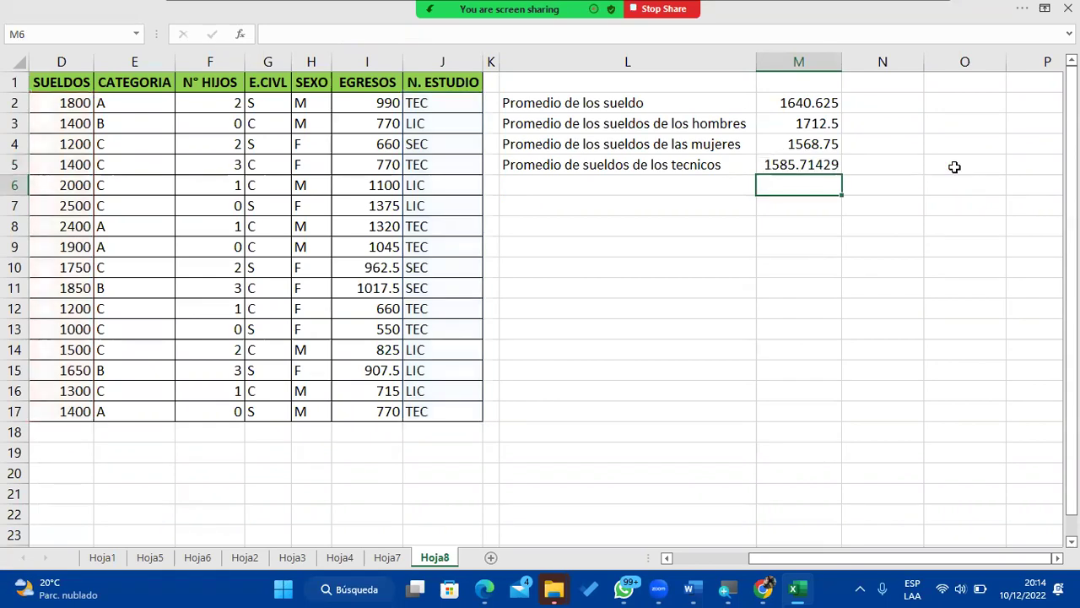
Step: Type 'Promedio de egresos de los que tienen hijos' in L6 and widen column L to fit
key("Left")
type("Promedio de egresos de las mu")
key("BackSpace")
key("BackSpace")
key("BackSpace")
key("BackSpace")
key("BackSpace")
key("BackSpace")
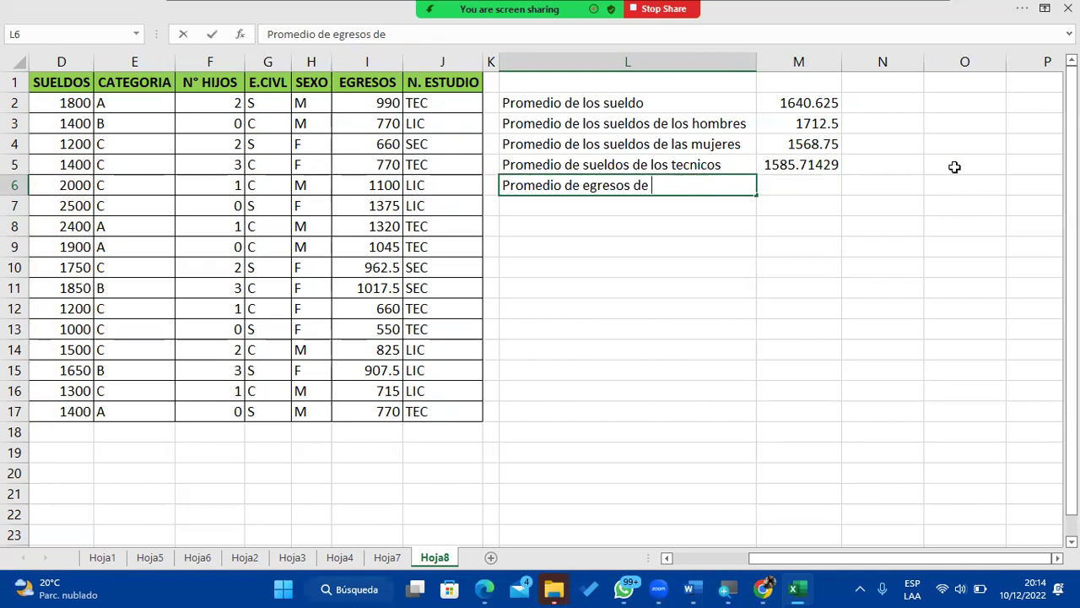
type("los que tiene")
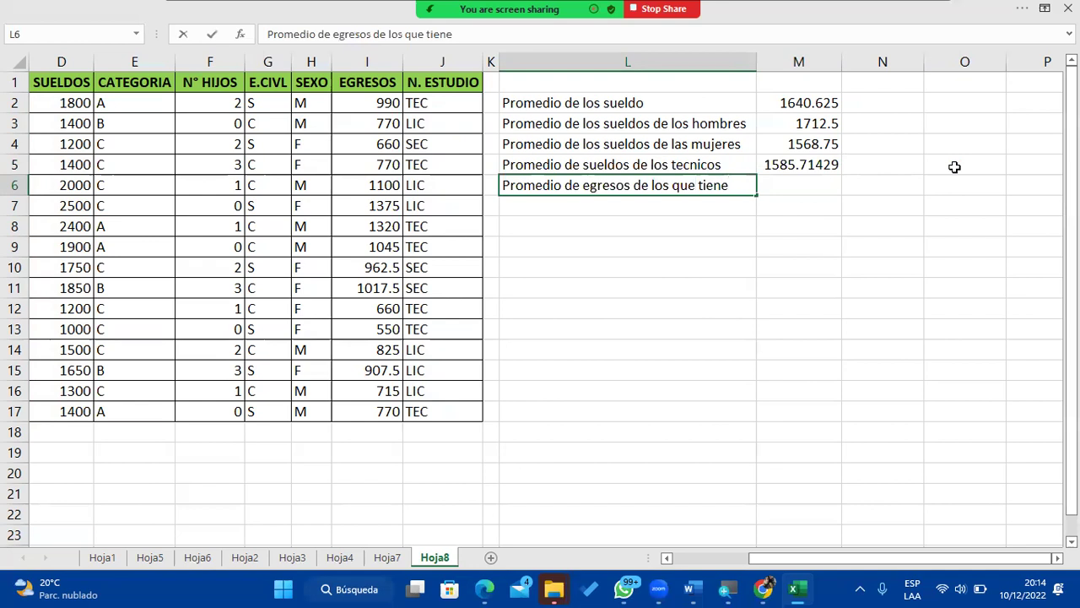
type("n hijos")
key("Return")
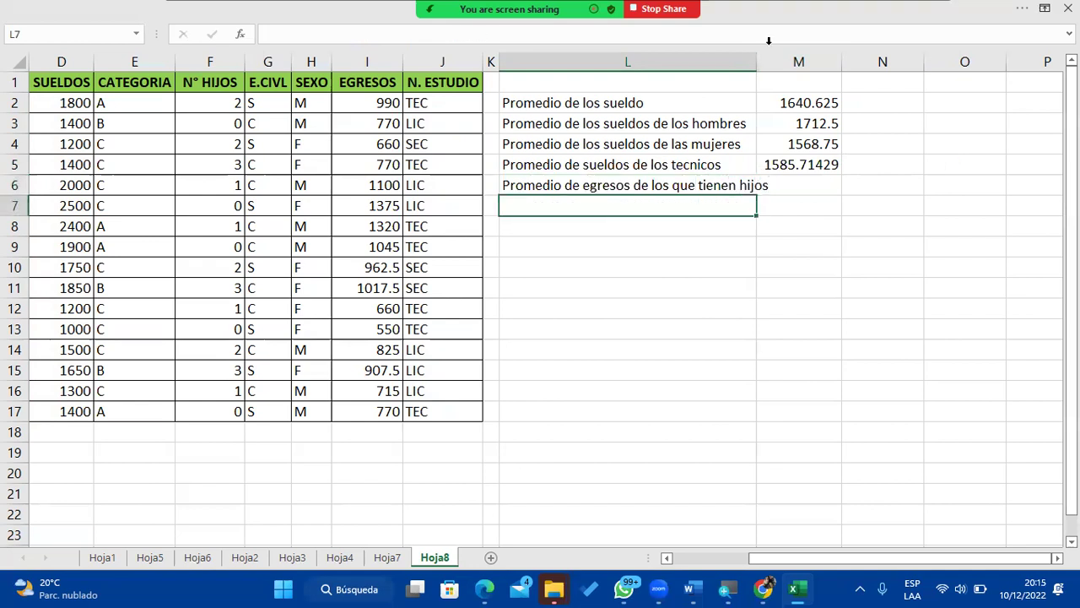
left_click_drag(756, 67, 774, 64)
left_click(821, 187)
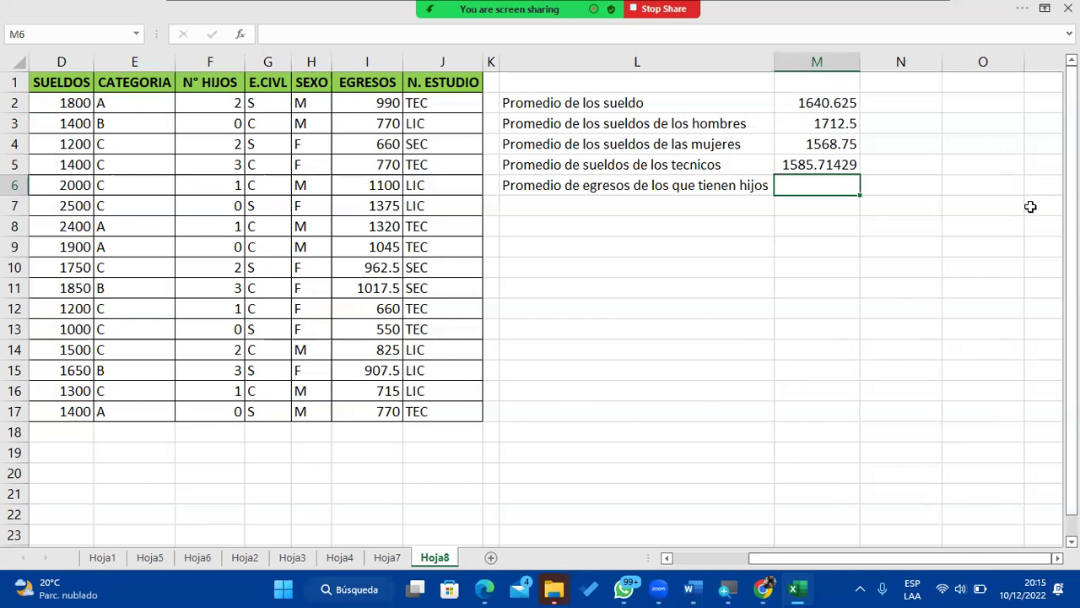
Step: Enter =PROMEDIO.SI(F2:F17;">0";I2:I17) in M6 to average expenses of those with children
type("=promedio")
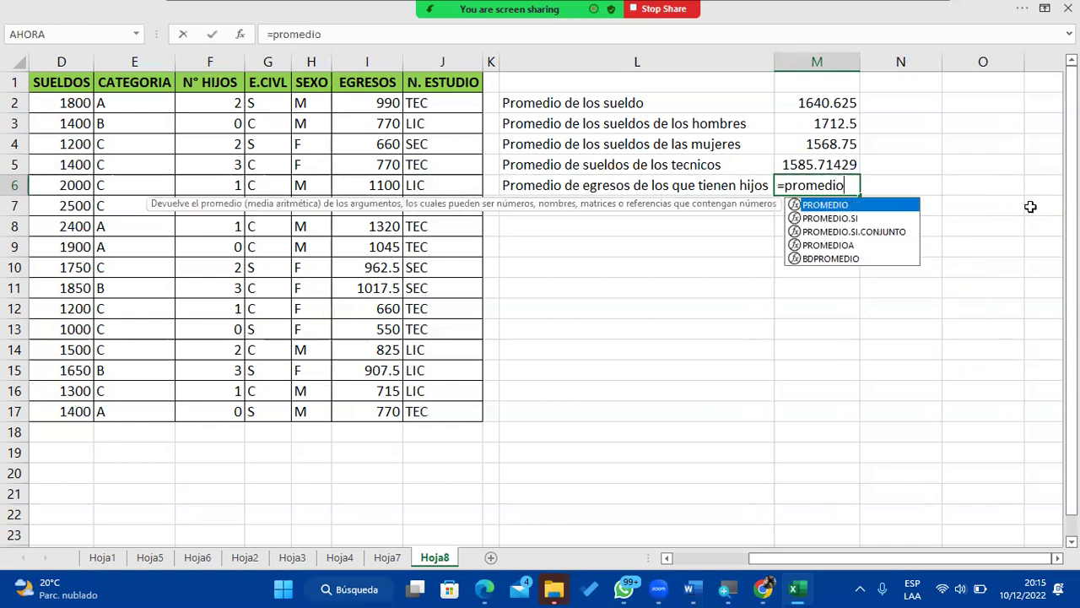
key("Down")
key("Tab")
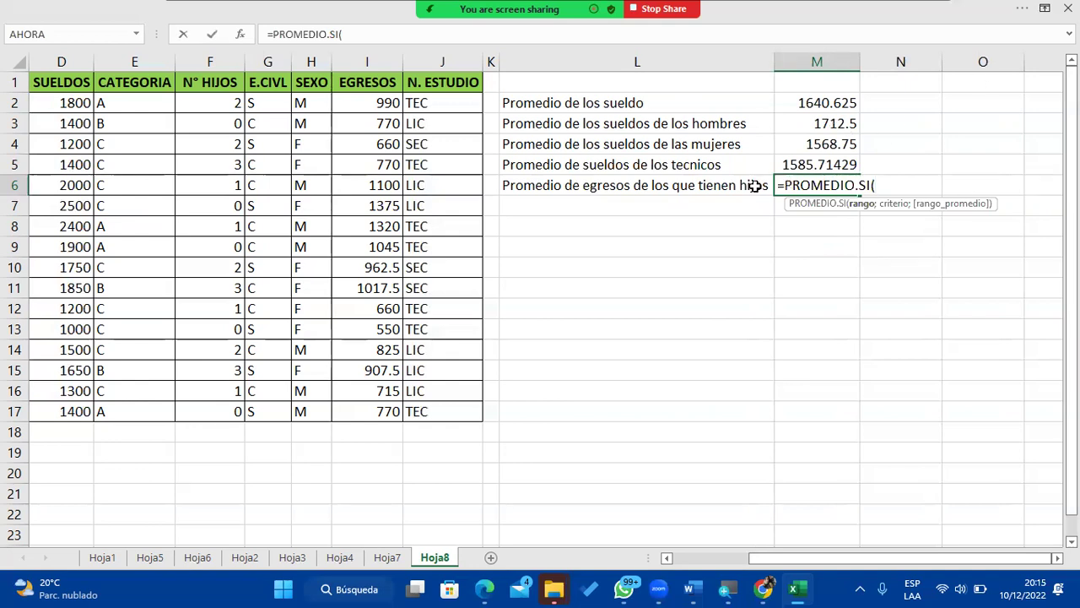
left_click_drag(232, 105, 231, 407)
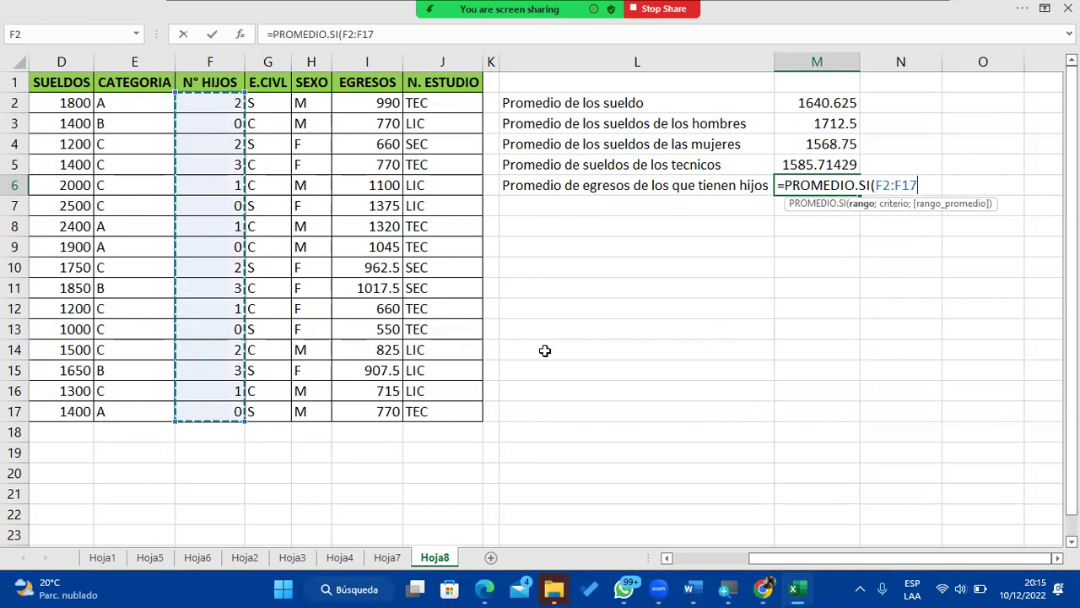
type(";\"")
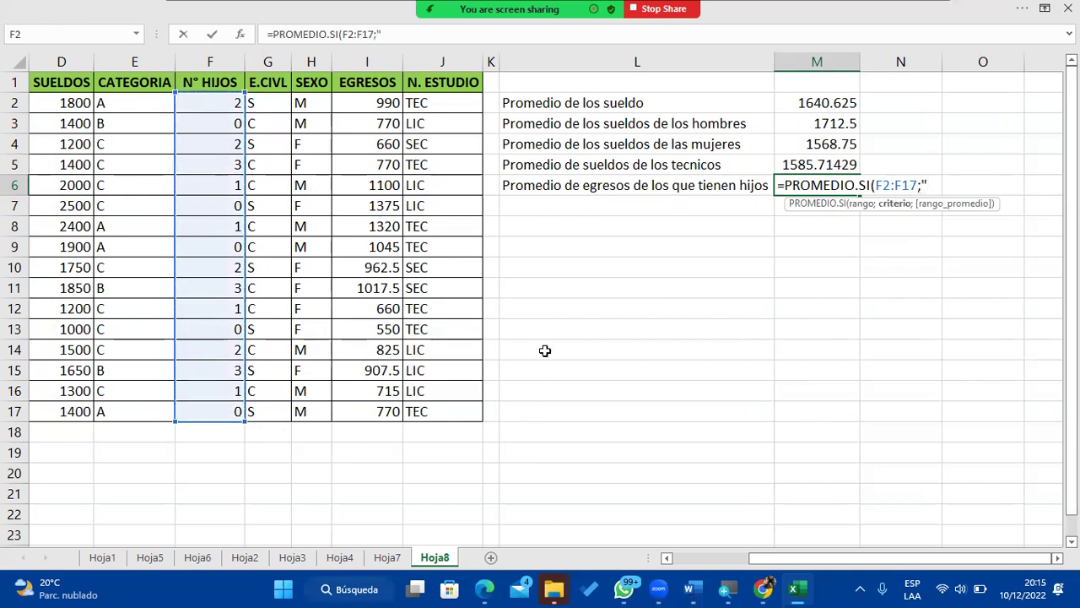
type(">0")
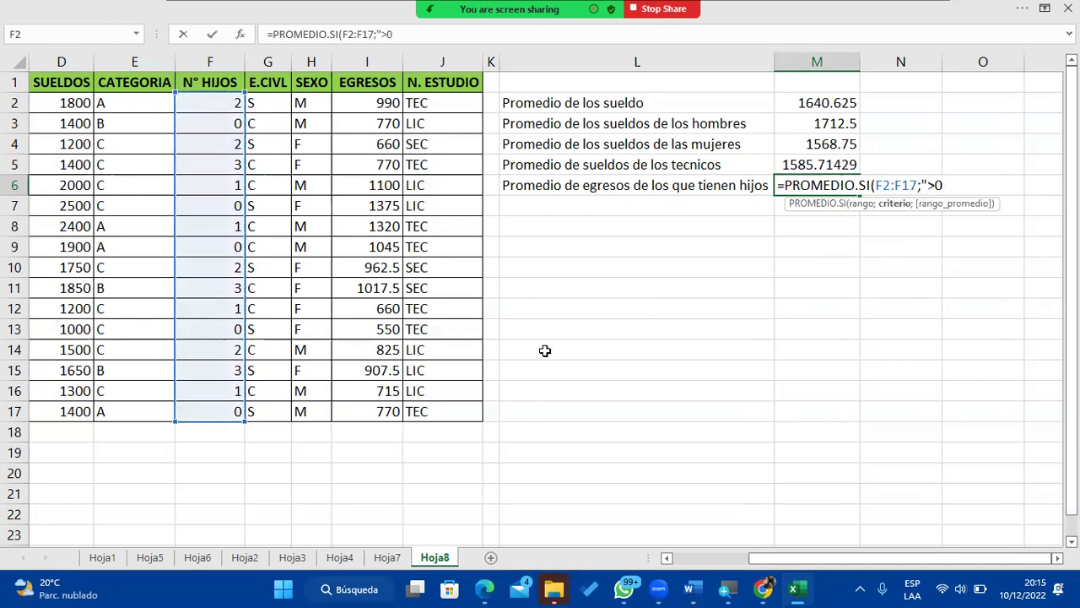
type("\";")
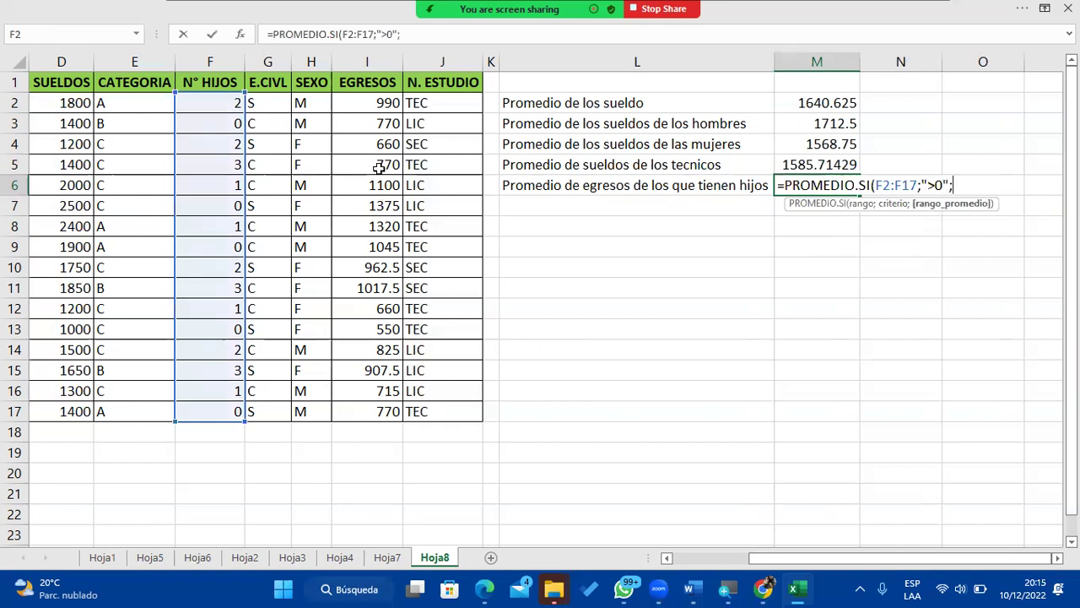
left_click_drag(378, 103, 440, 392)
type(")")
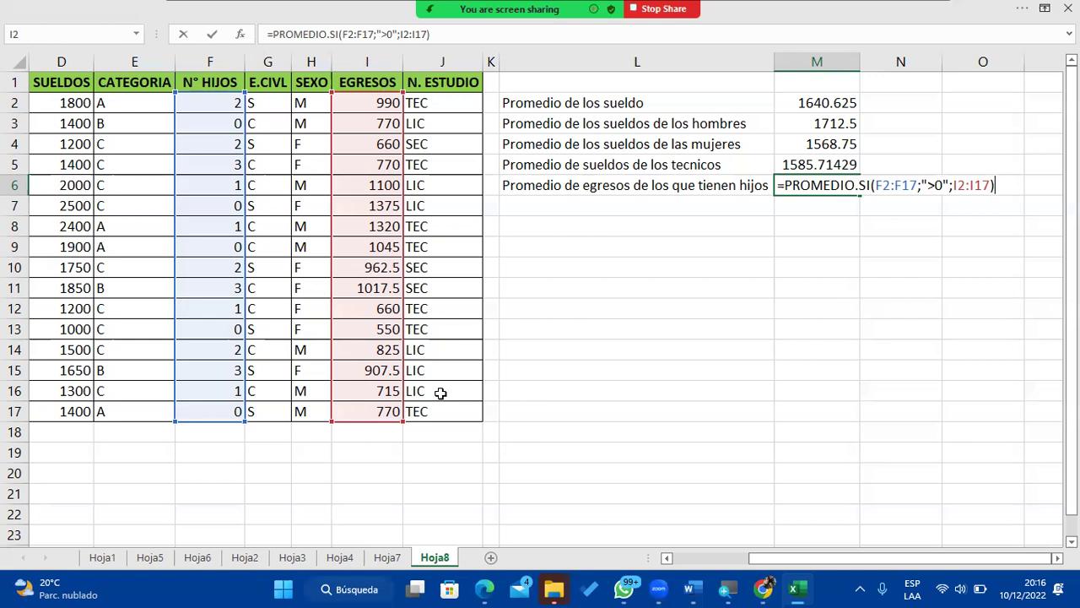
key("Return")
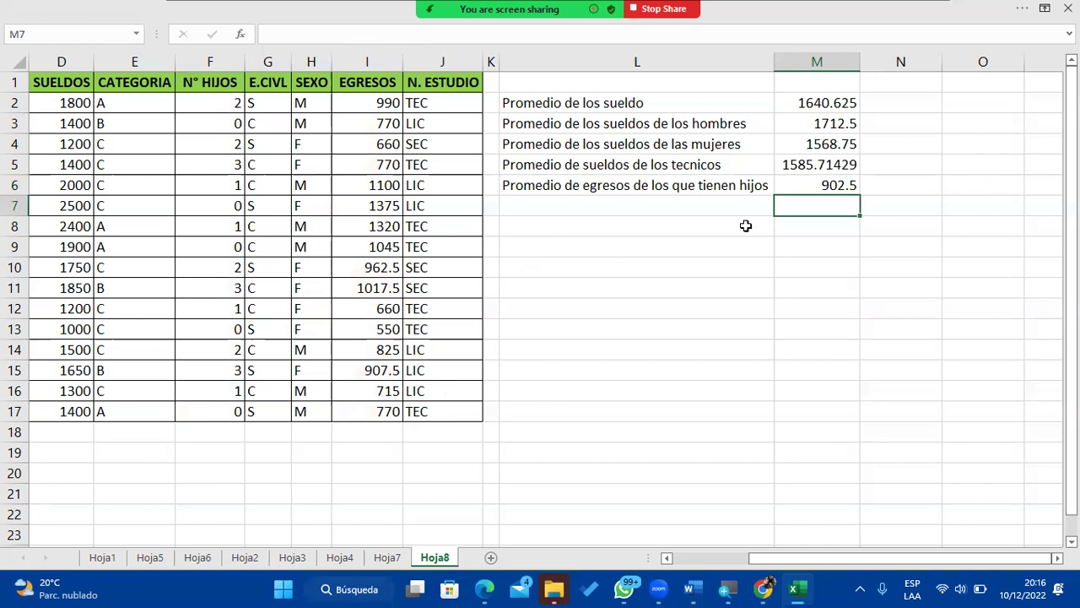
Step: Type labels in L7–L9 for licenciados, categoría "A" and those over 35 años
left_click(614, 183)
left_click(593, 203)
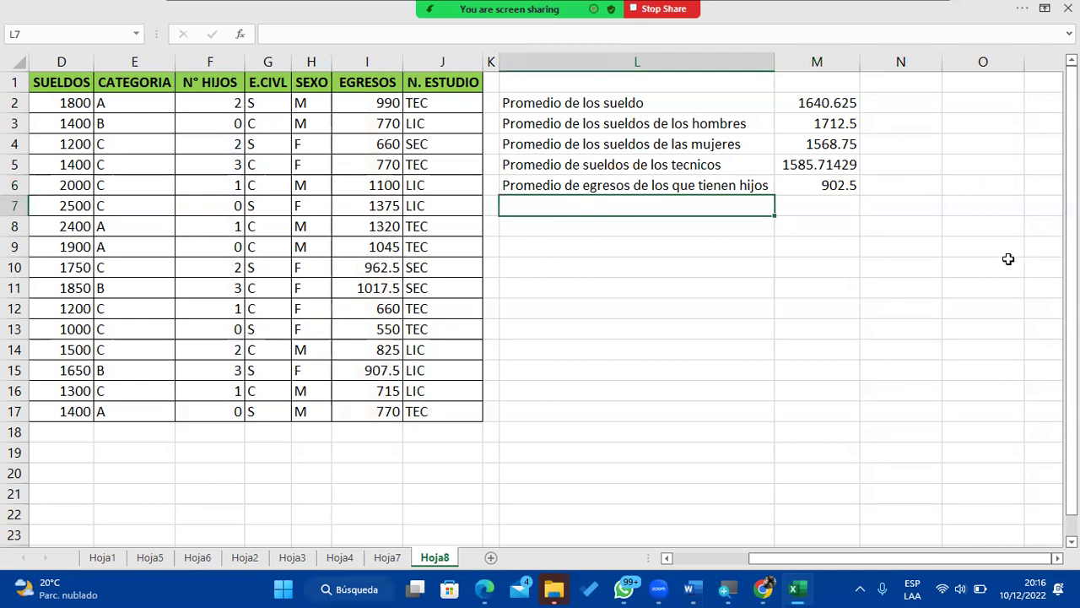
type("Promed")
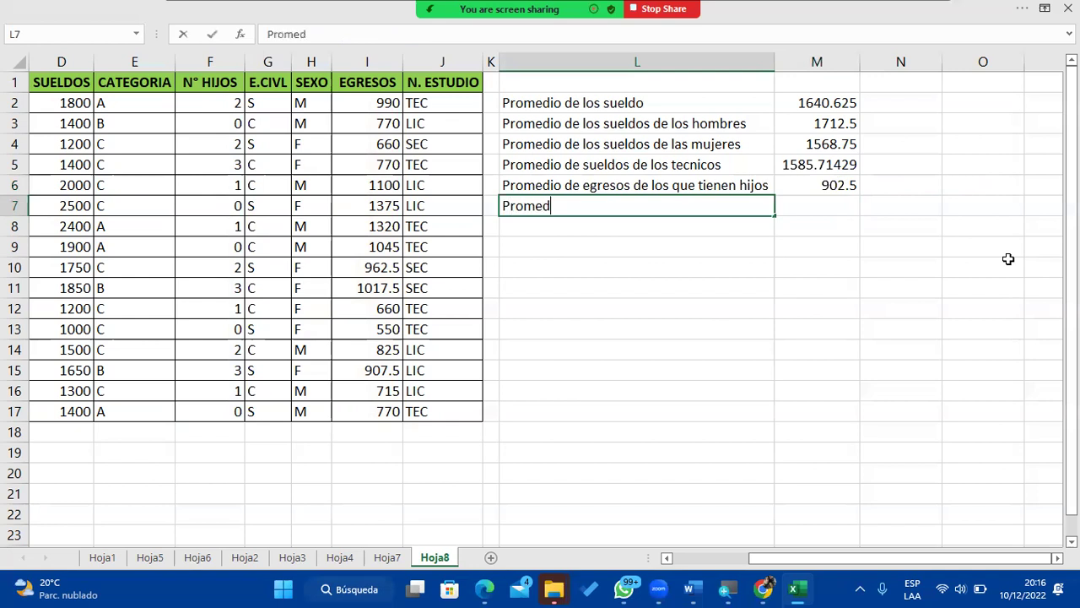
type("io de sueldos de ")
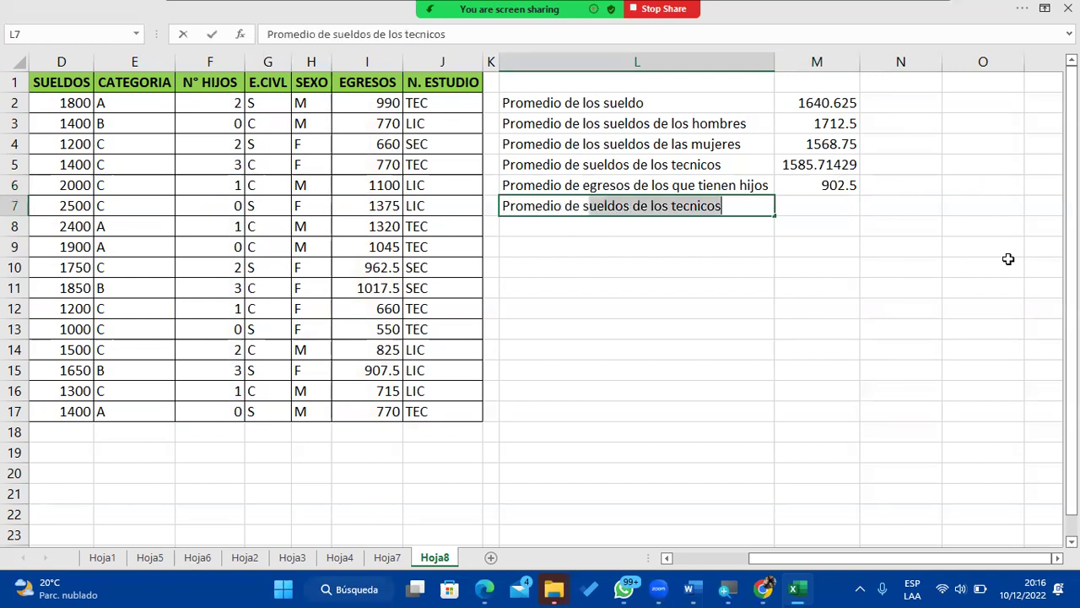
type("los ")
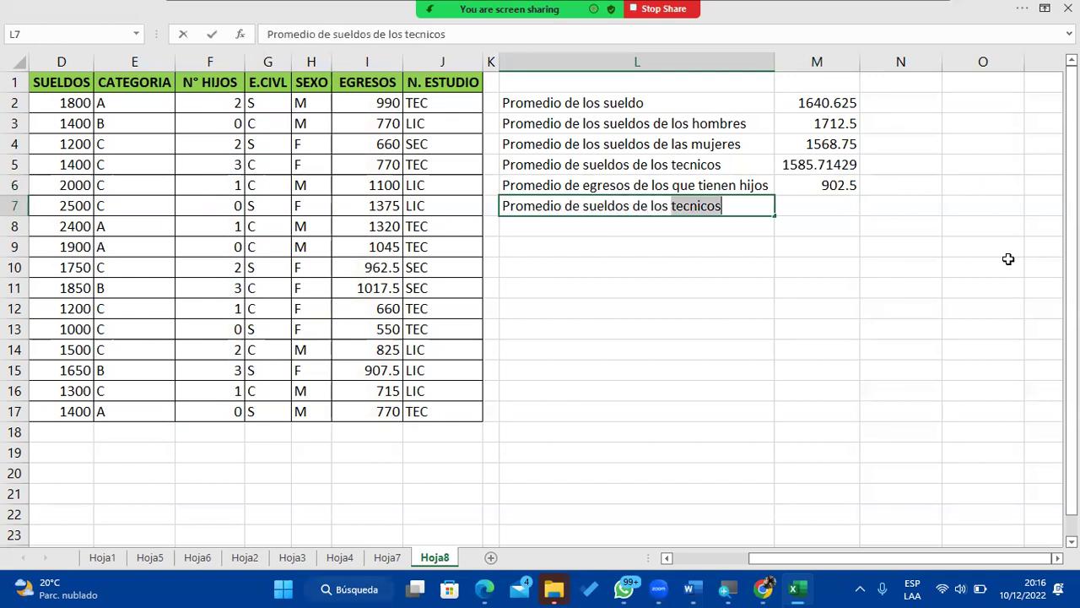
type("licenciados")
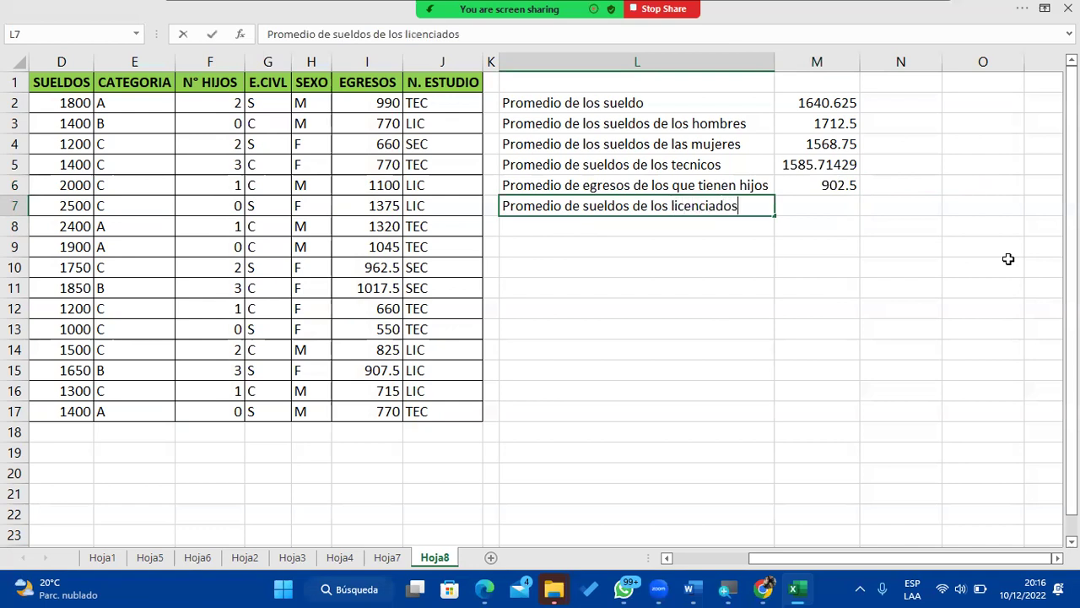
key("Return")
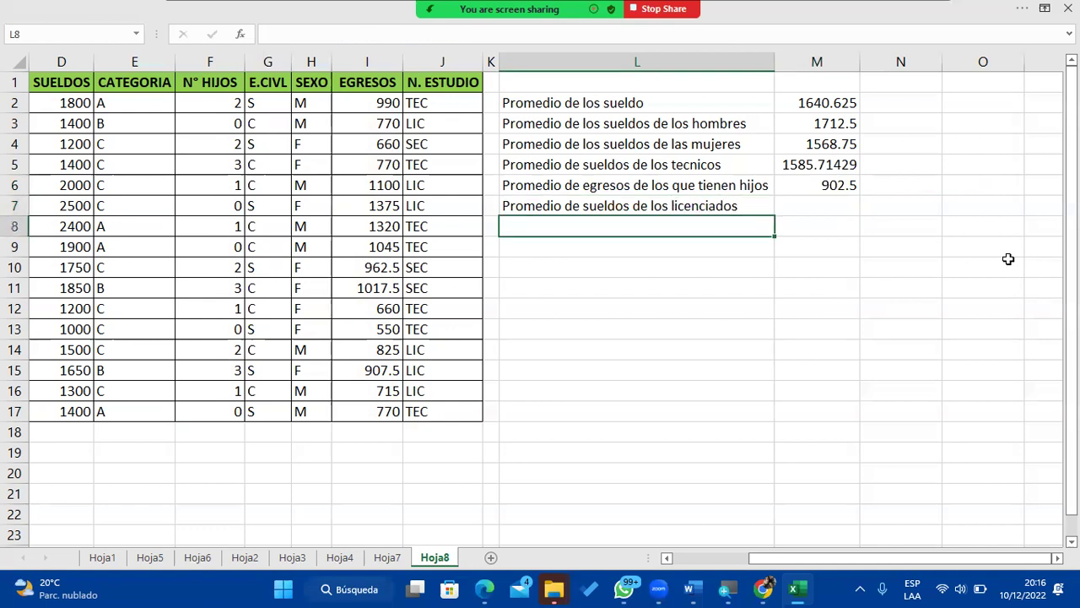
type("promedio de sueldo ")
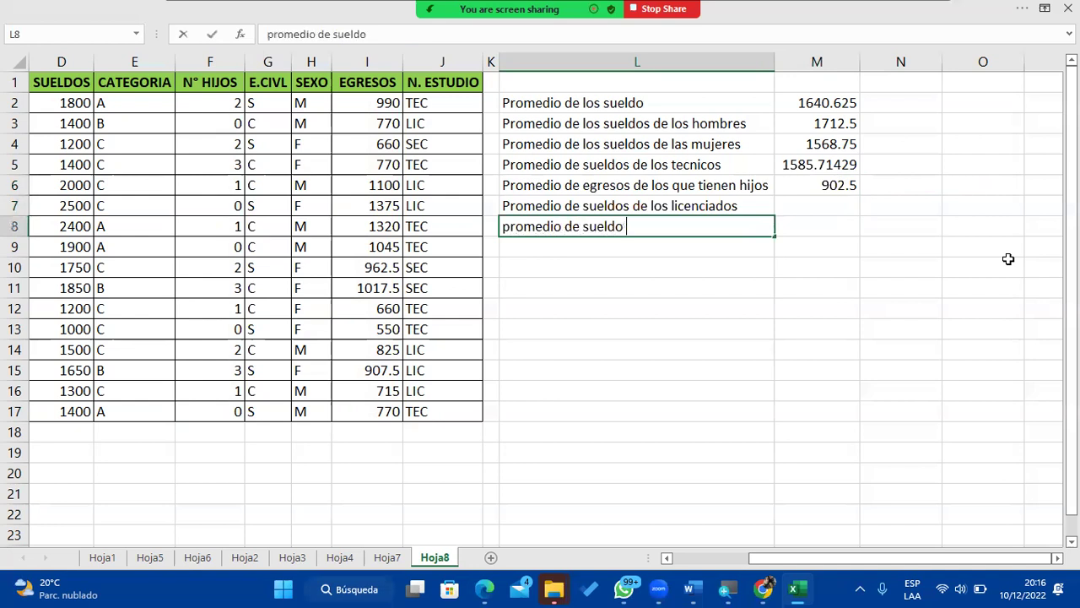
type("de los de categoira")
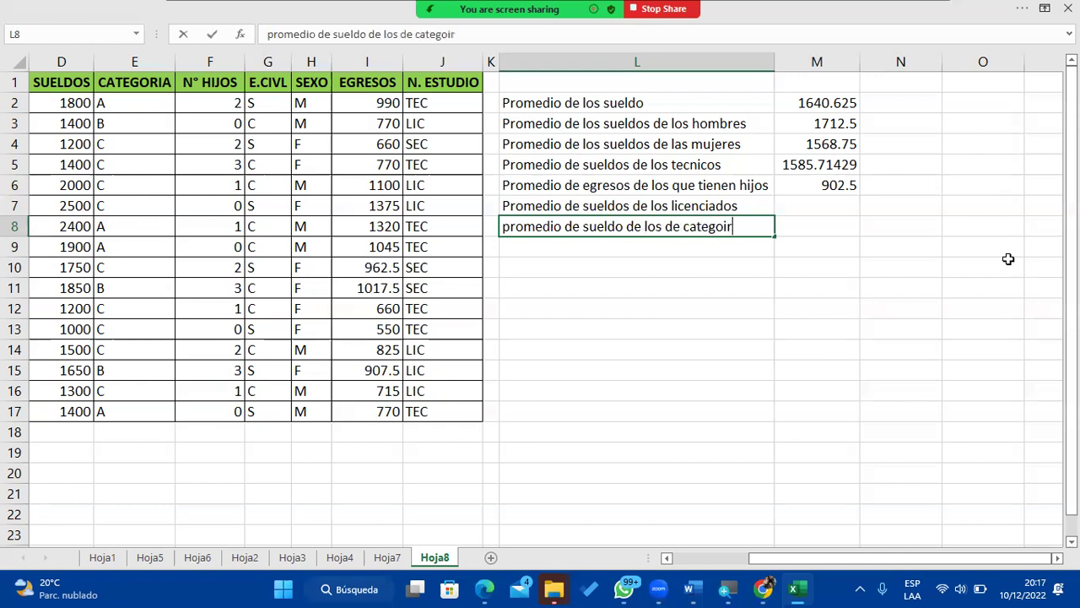
key("BackSpace")
key("BackSpace")
key("BackSpace")
type("ria \"A\"")
key("Return")
type("promedi")
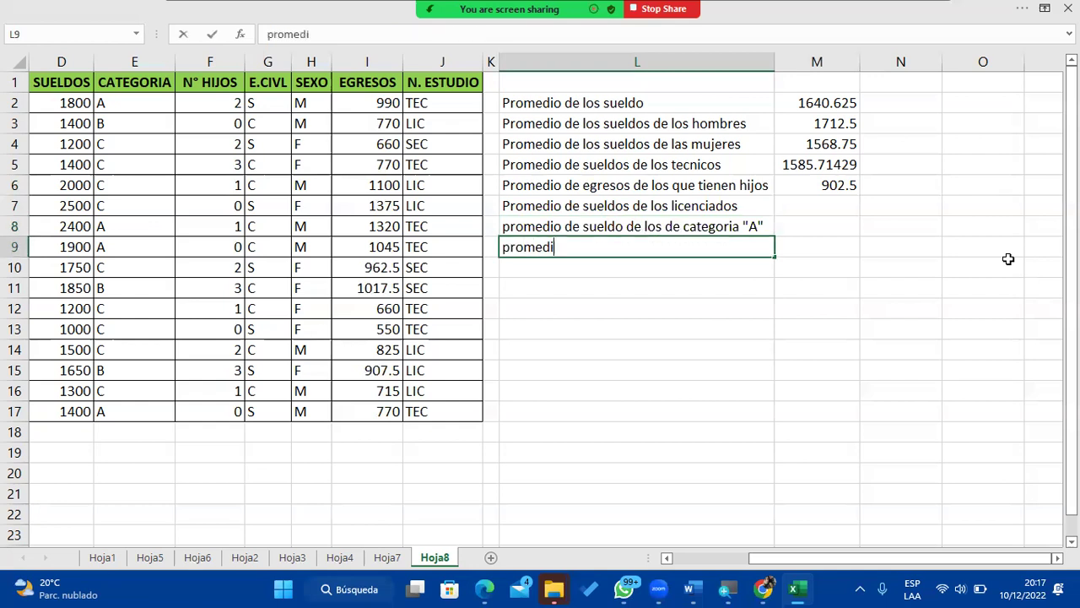
type("o de sueldos d")
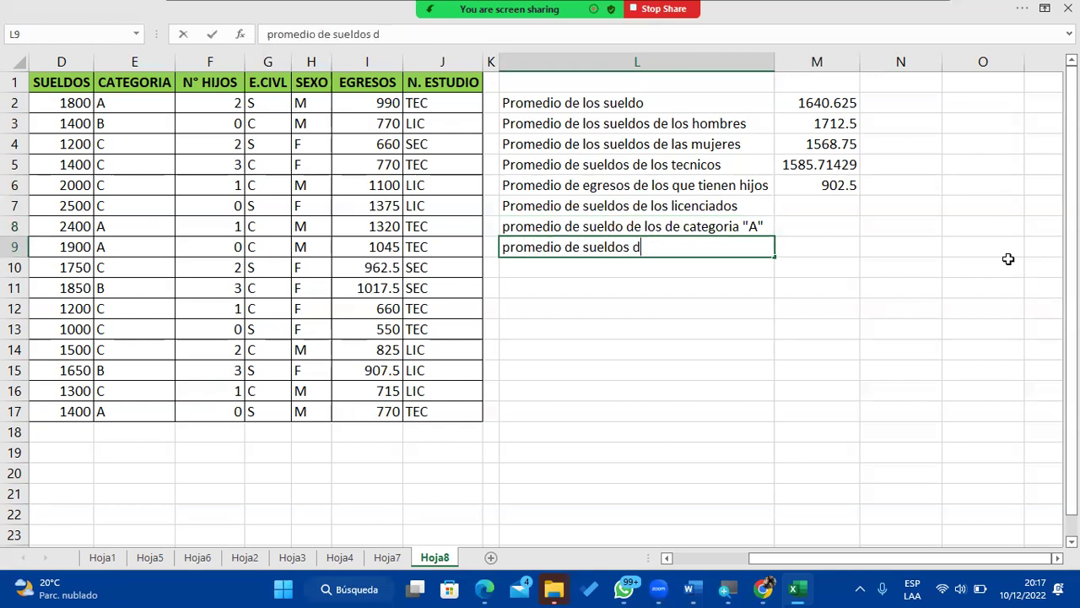
type("e los que tien")
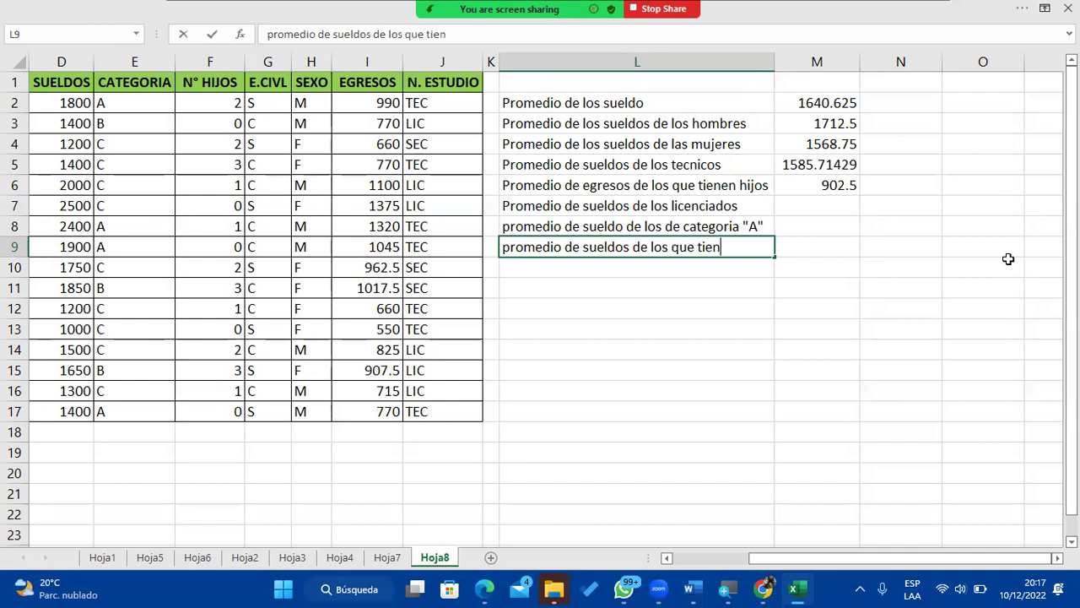
type("en mas de ")
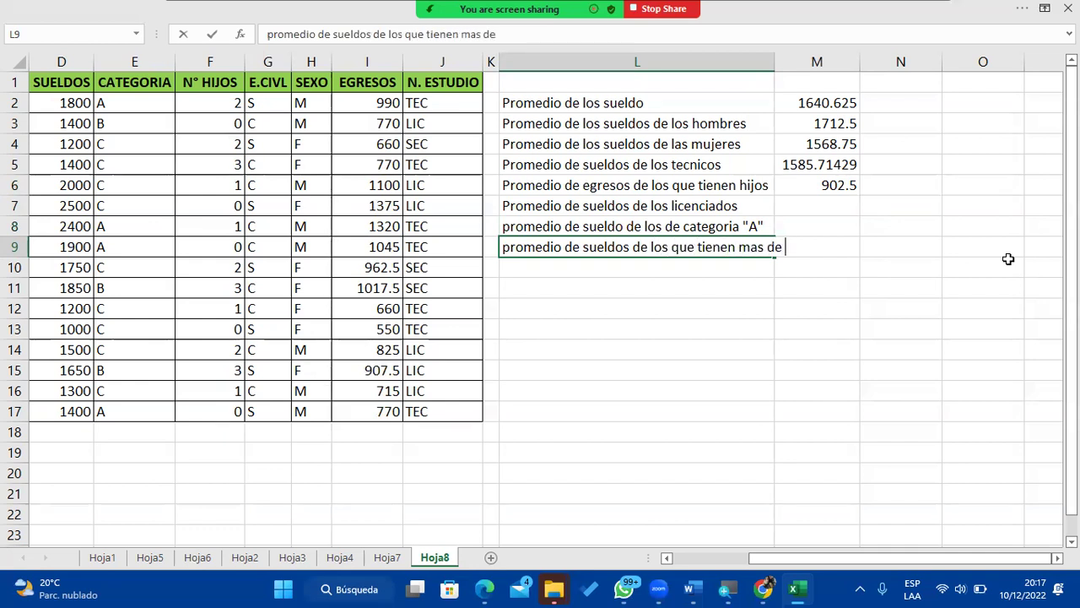
type("35 años")
key("Return")
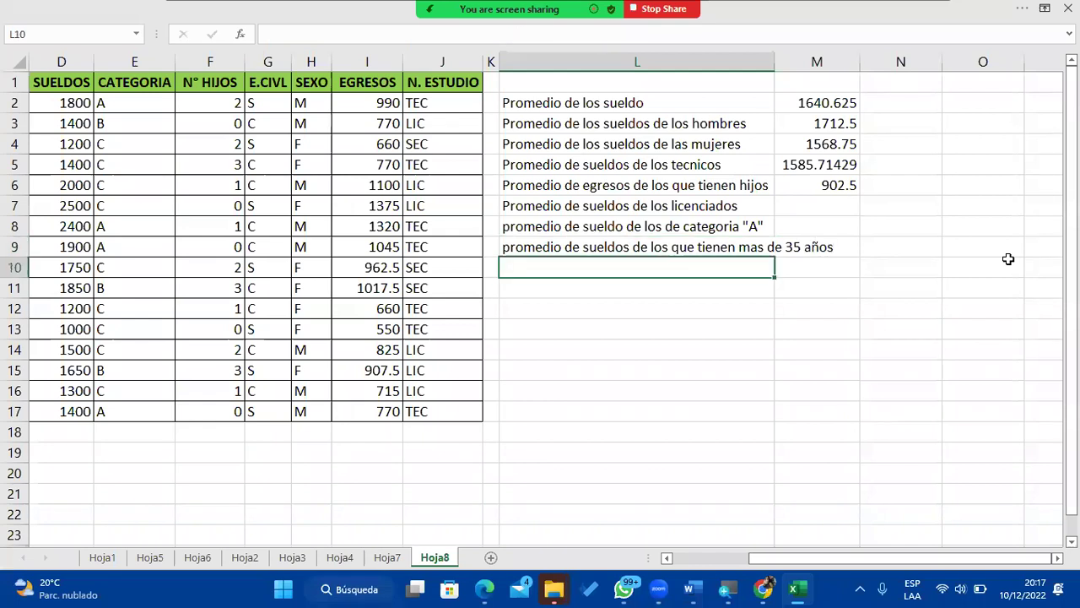
Step: Widen column L and enter 'promedio de sueldos de los que ingresaron despues de 01 /01/1990' in L10
left_click_drag(774, 67, 853, 71)
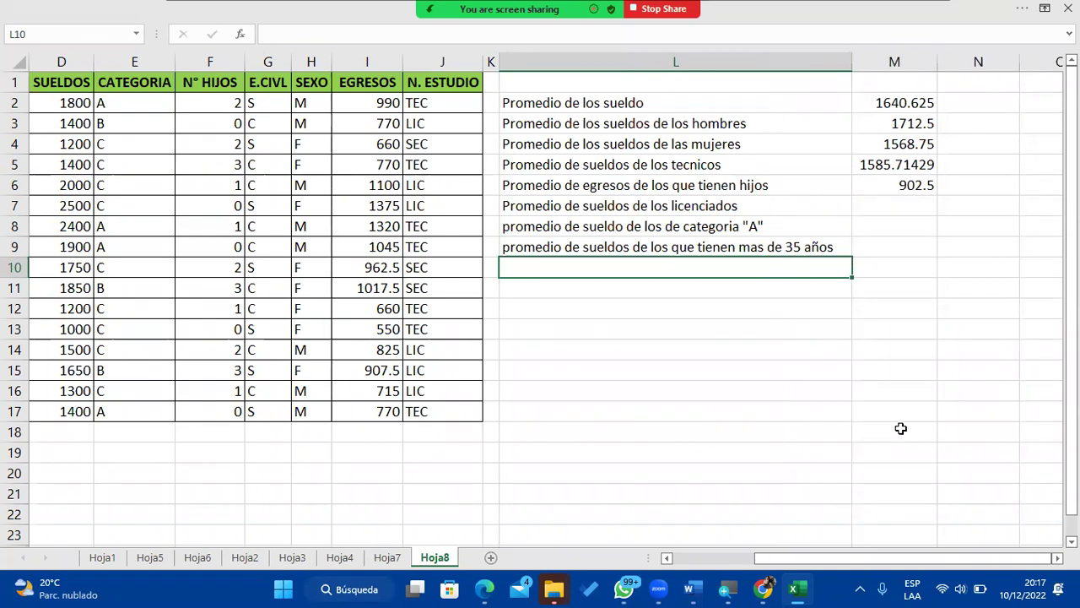
type("promedio de sueldos de los u")
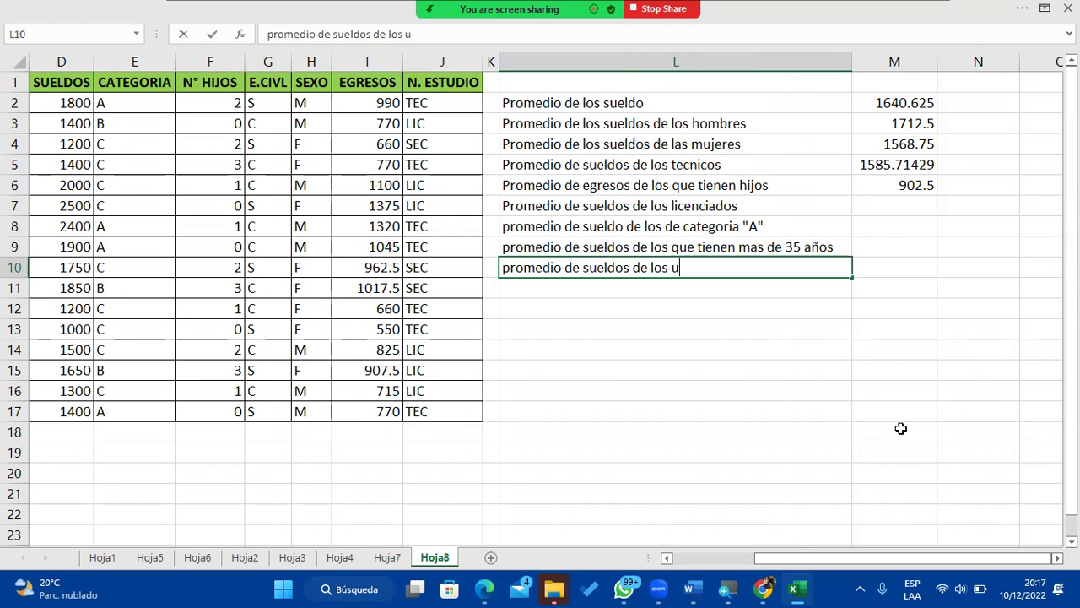
key("BackSpace")
type("que")
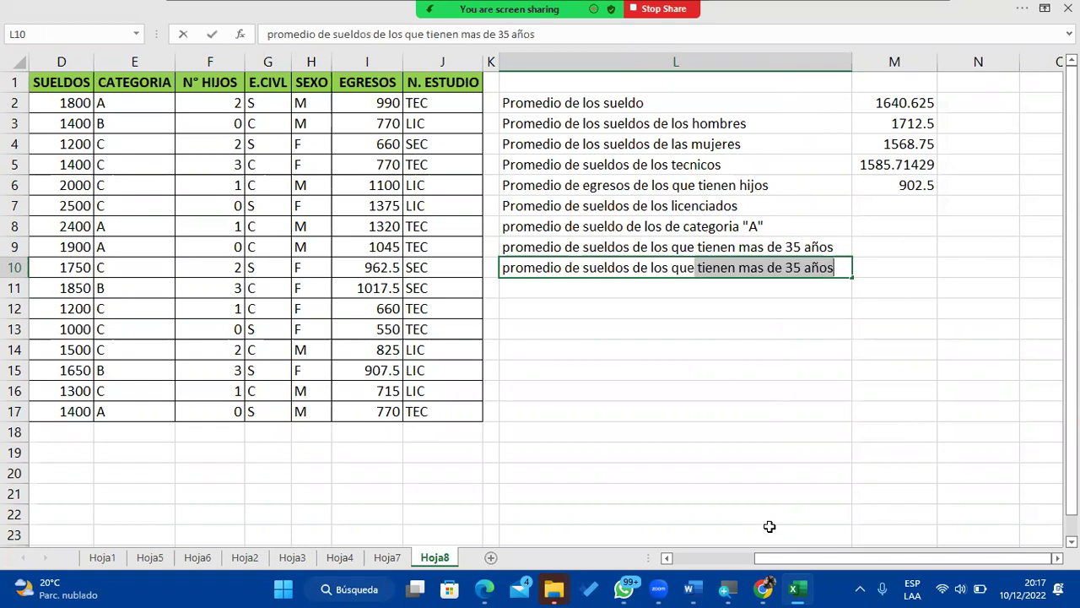
mouse_move(768, 559)
left_mouse_down()
mouse_move(721, 561)
mouse_move(776, 561)
left_mouse_up()
type("in")
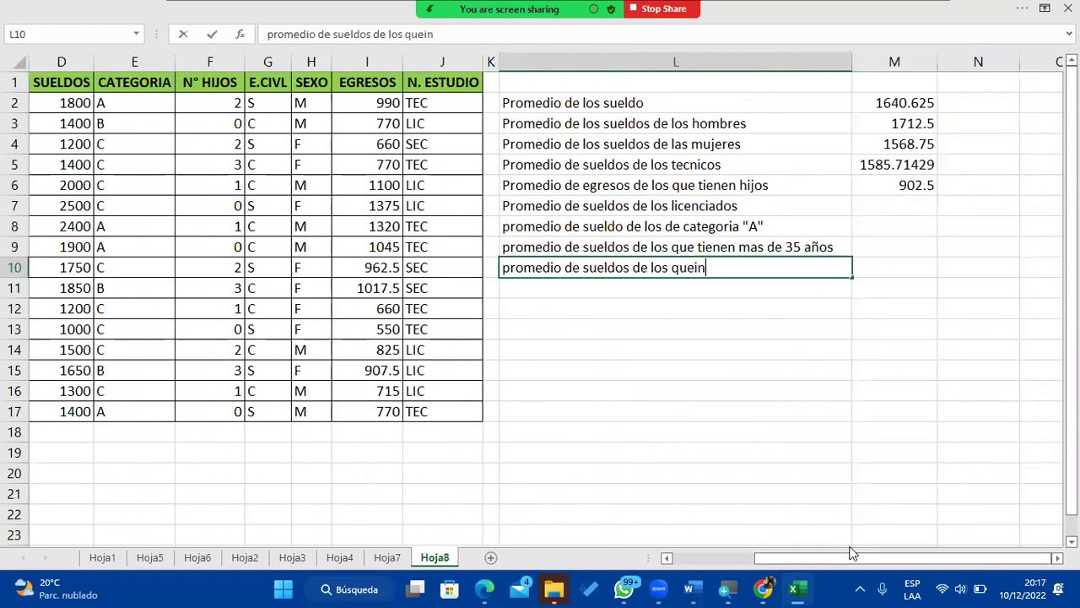
type("gresaron des")
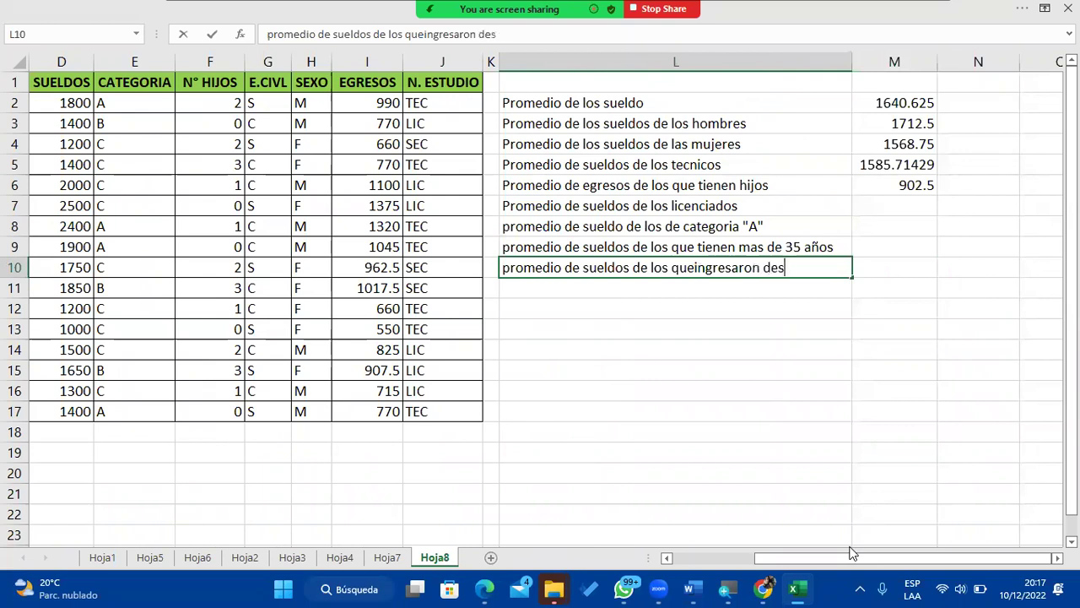
type("pues de 01")
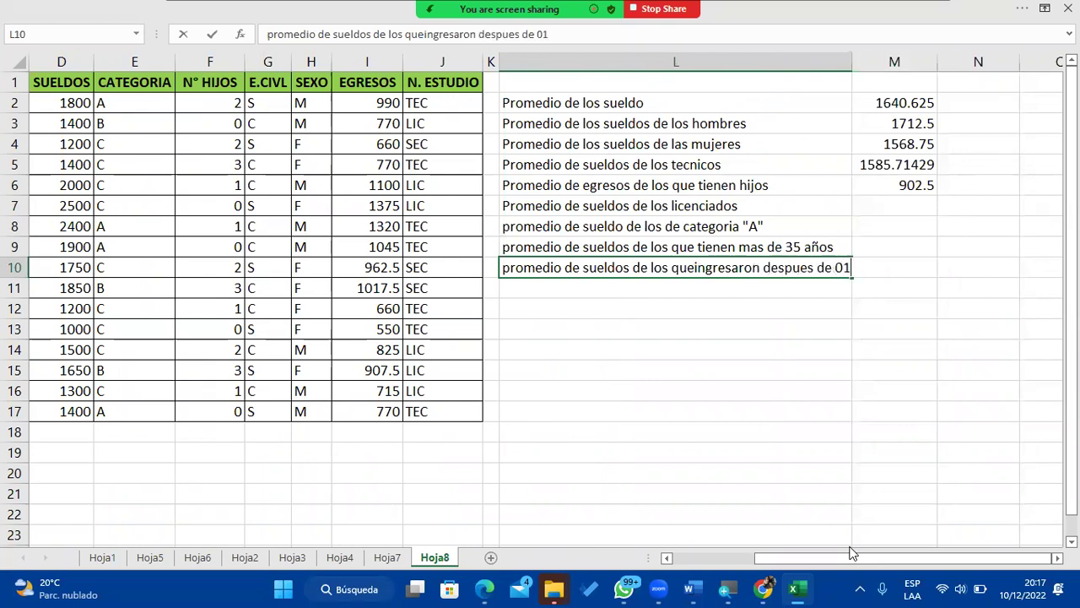
type(" /01/")
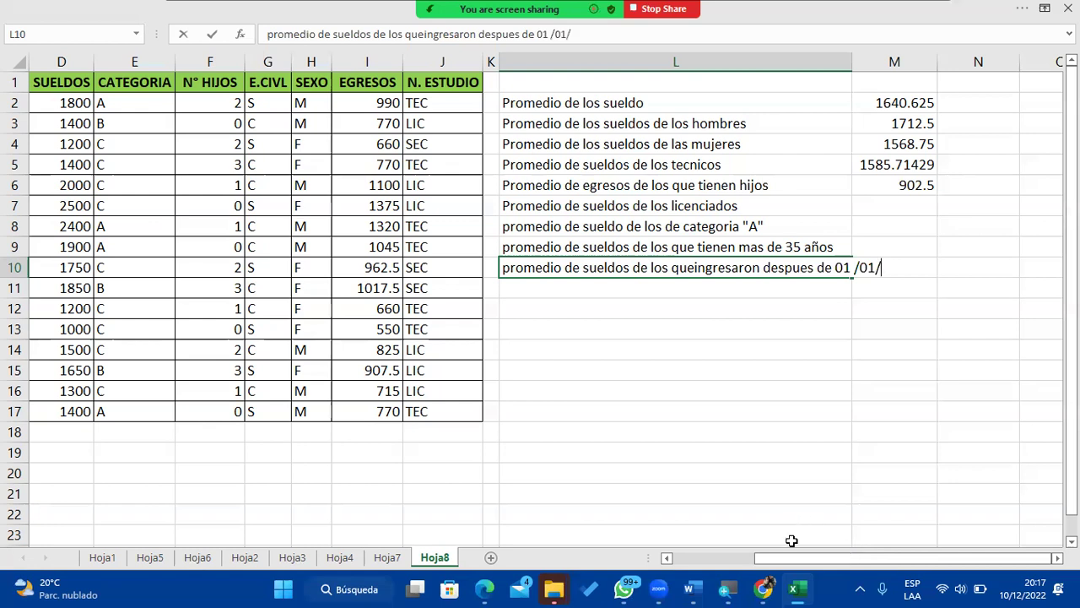
left_click_drag(793, 558, 947, 551)
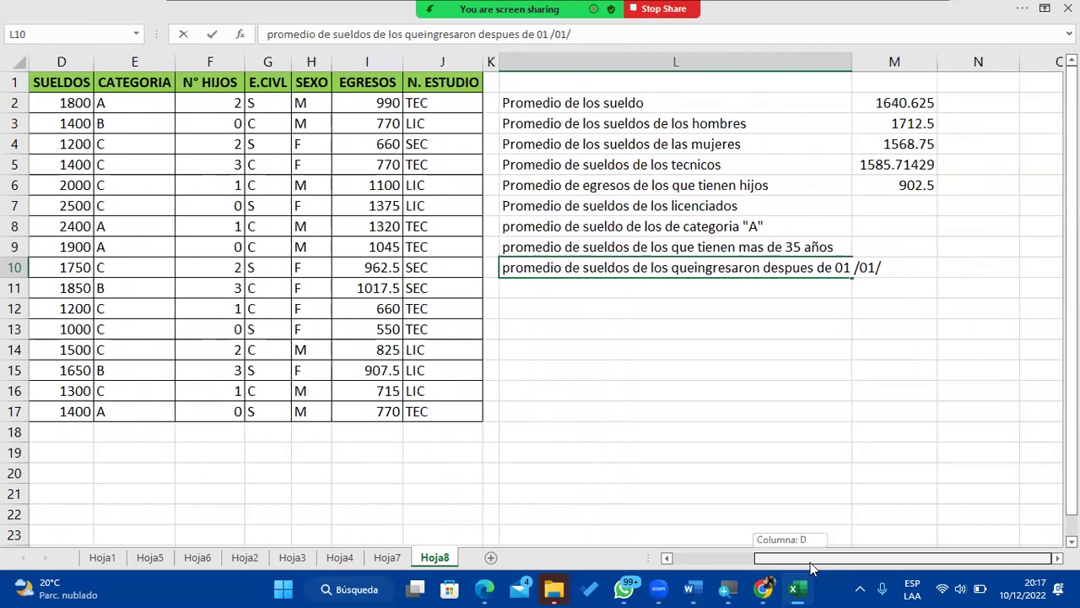
left_click_drag(844, 559, 759, 558)
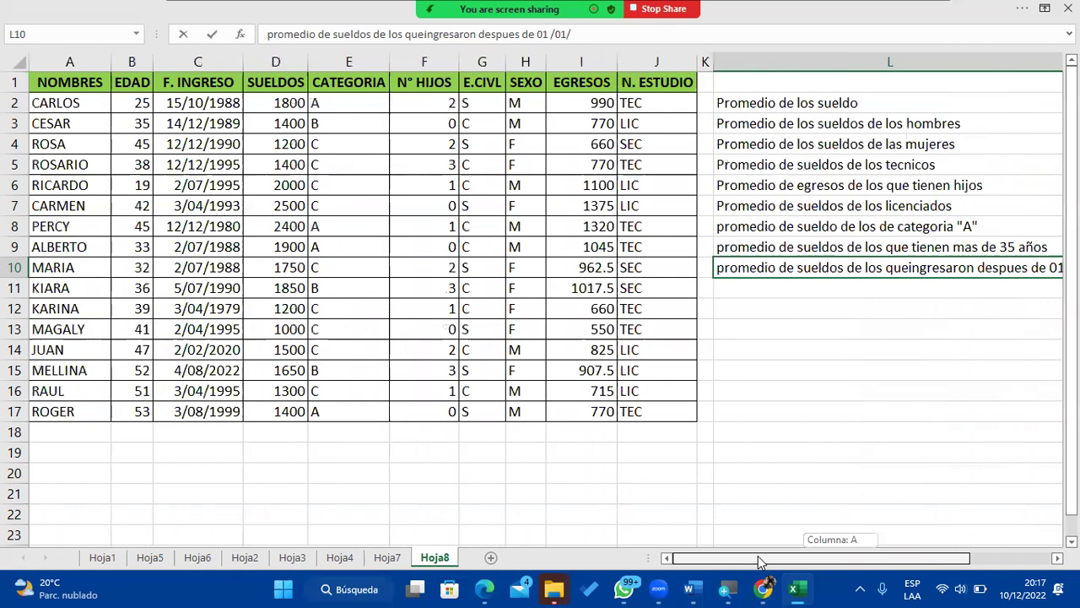
left_click_drag(760, 561, 842, 559)
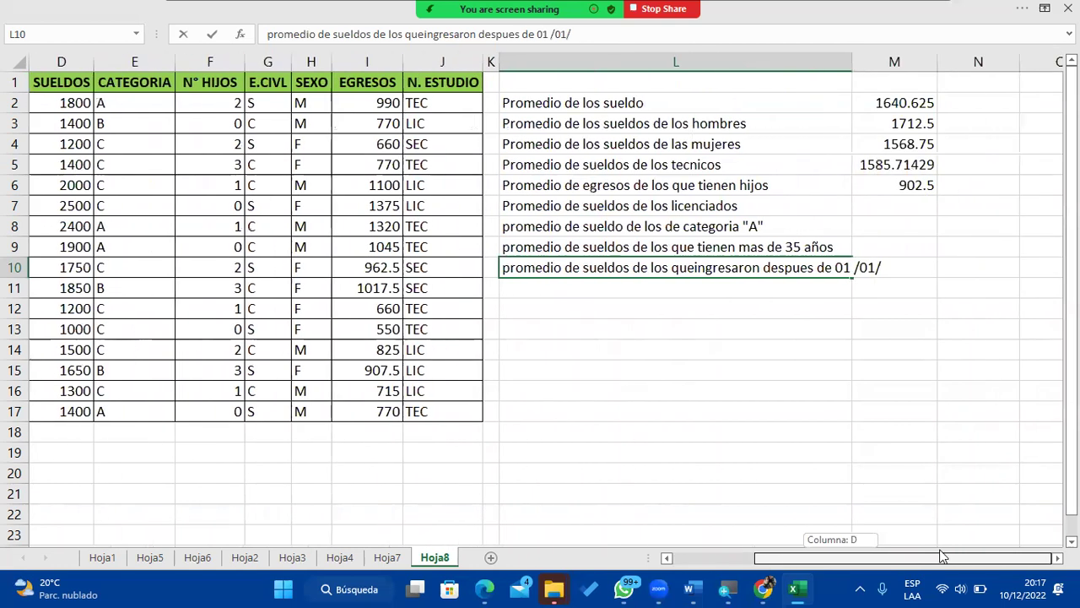
type("1990")
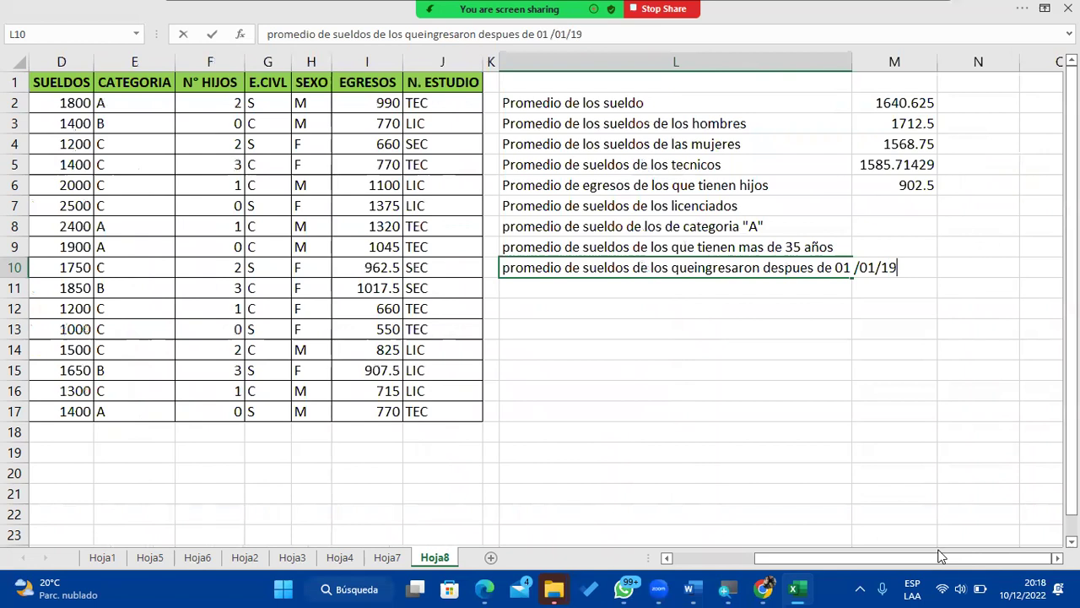
key("Return")
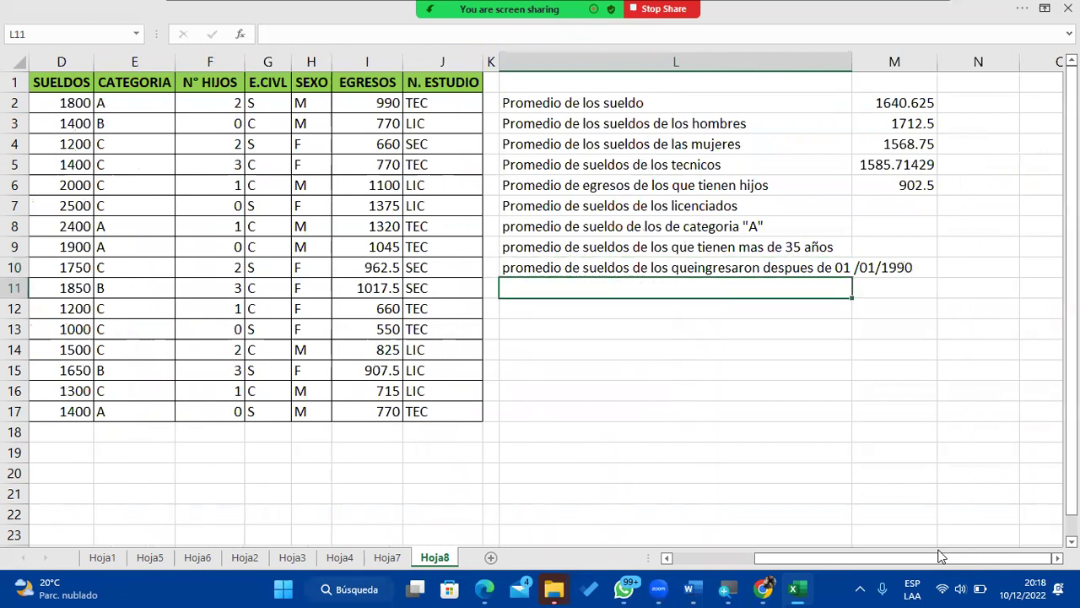
Step: Correct the missing space after 'que' in the L10 label
double_click(550, 269)
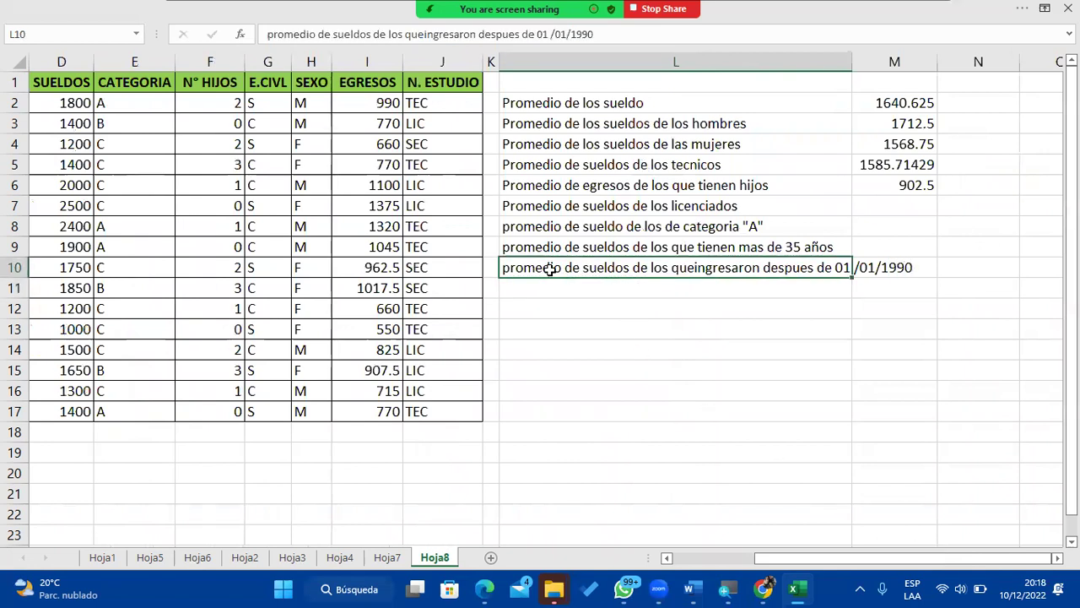
left_click(695, 268)
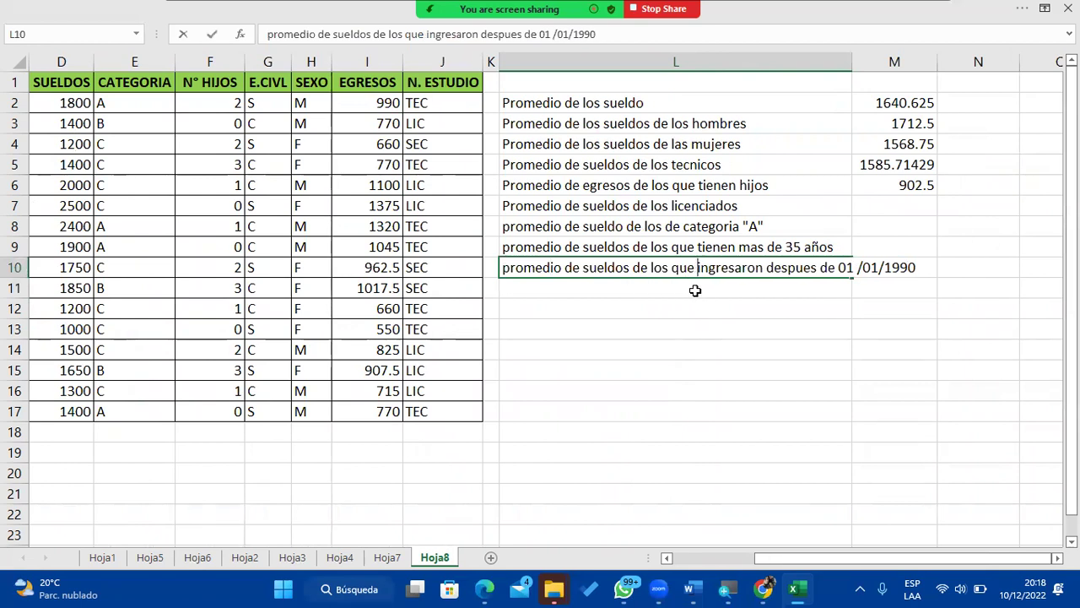
key("Return")
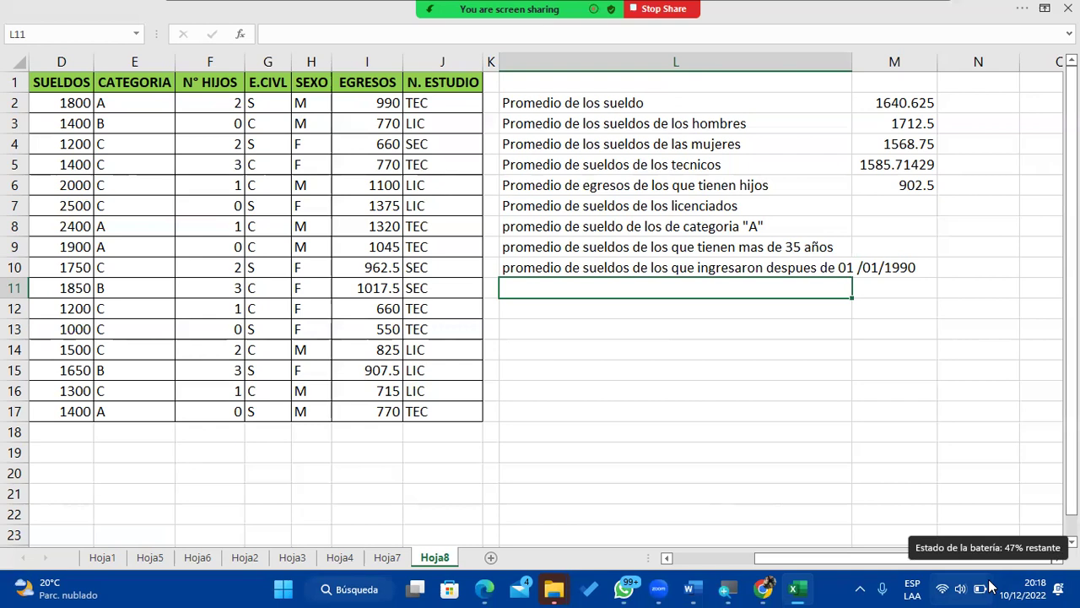
Step: Enter 'Promedio de sueldos de los de categoria "A" con estudio tecnico' in L11, then widen column L
type("Promedio de ")
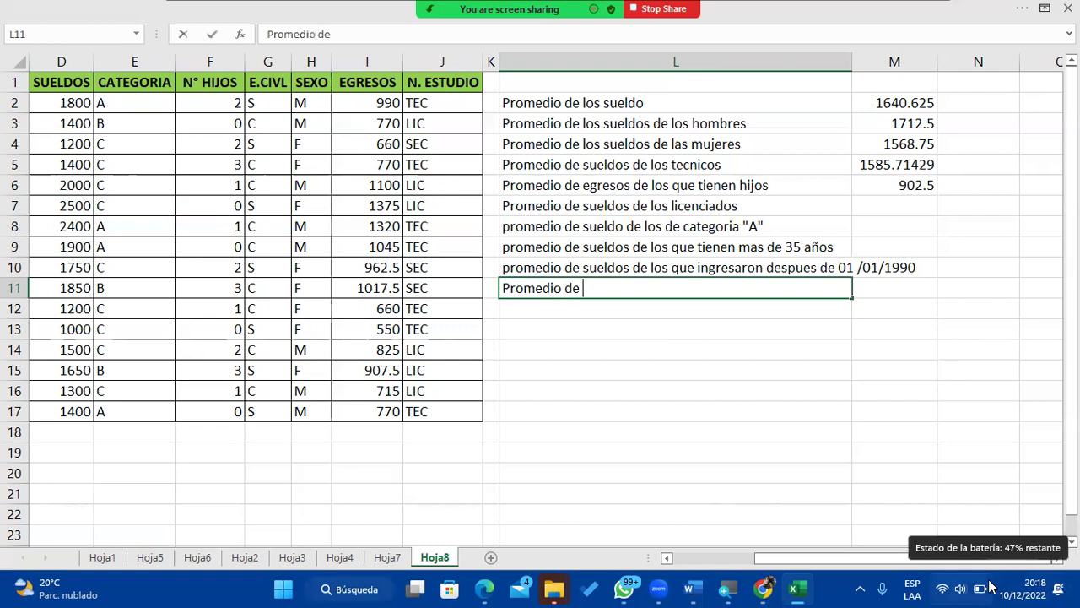
type("sueldos de los ")
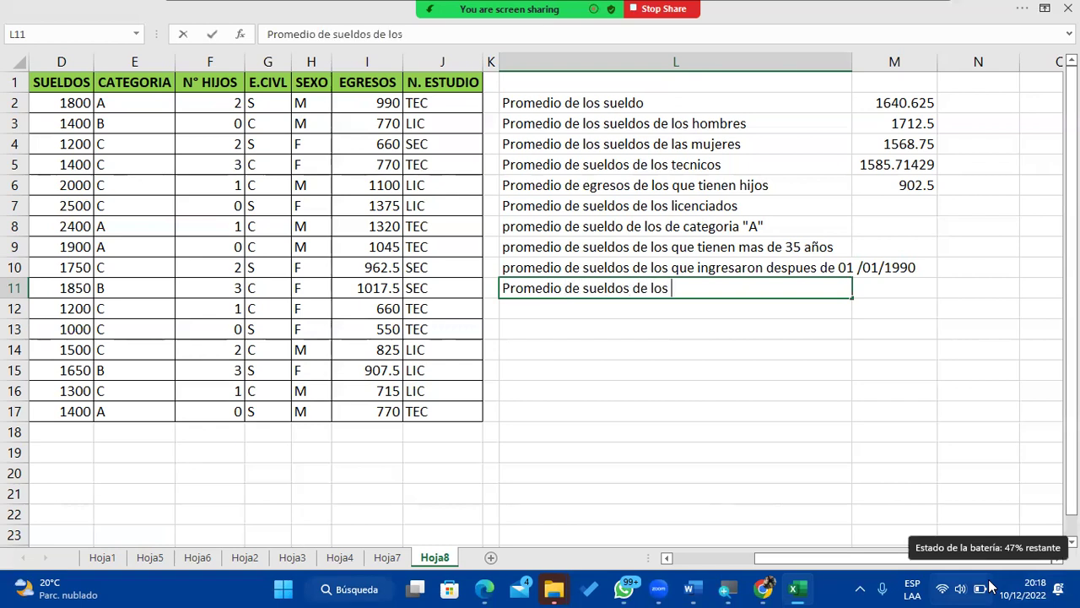
type("de categoir a")
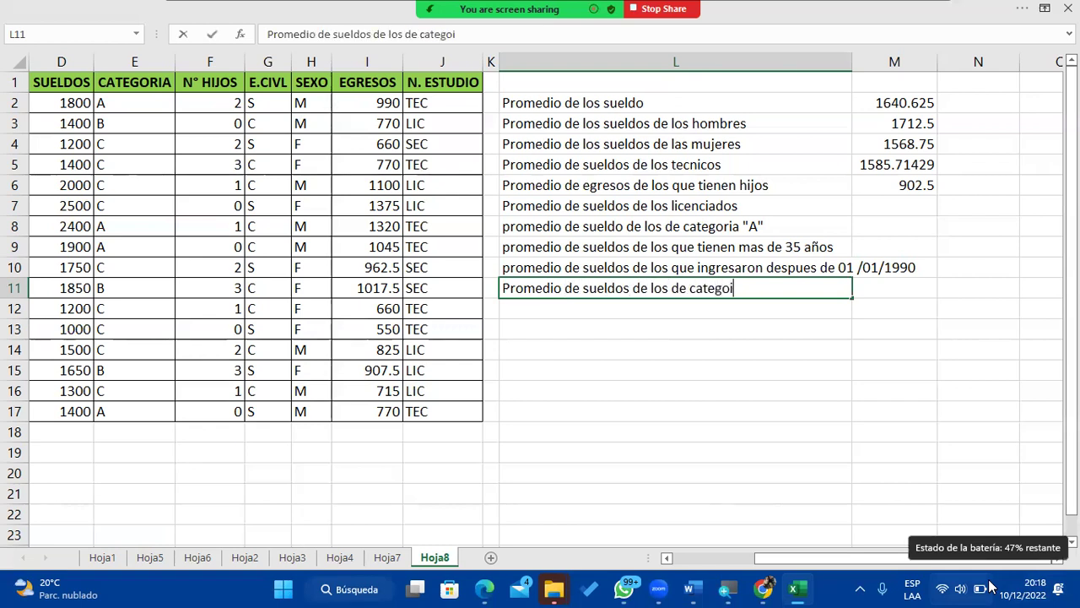
key("BackSpace")
key("BackSpace")
key("BackSpace")
key("BackSpace")
type("ria ")
type("\"A\"A")
key("BackSpace")
type("con ")
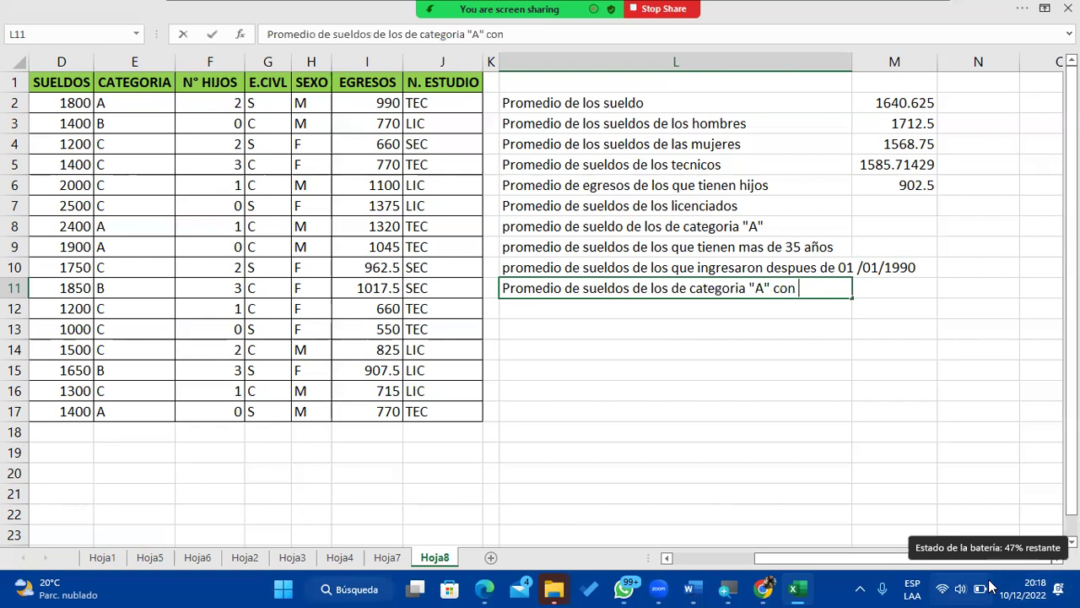
type("estudio tecnico")
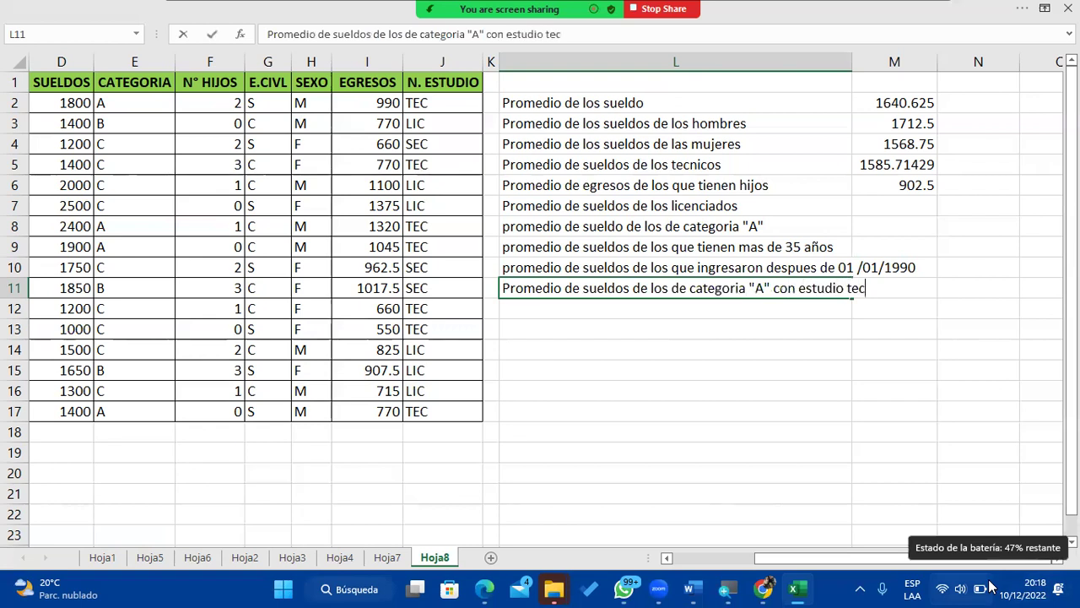
key("Return")
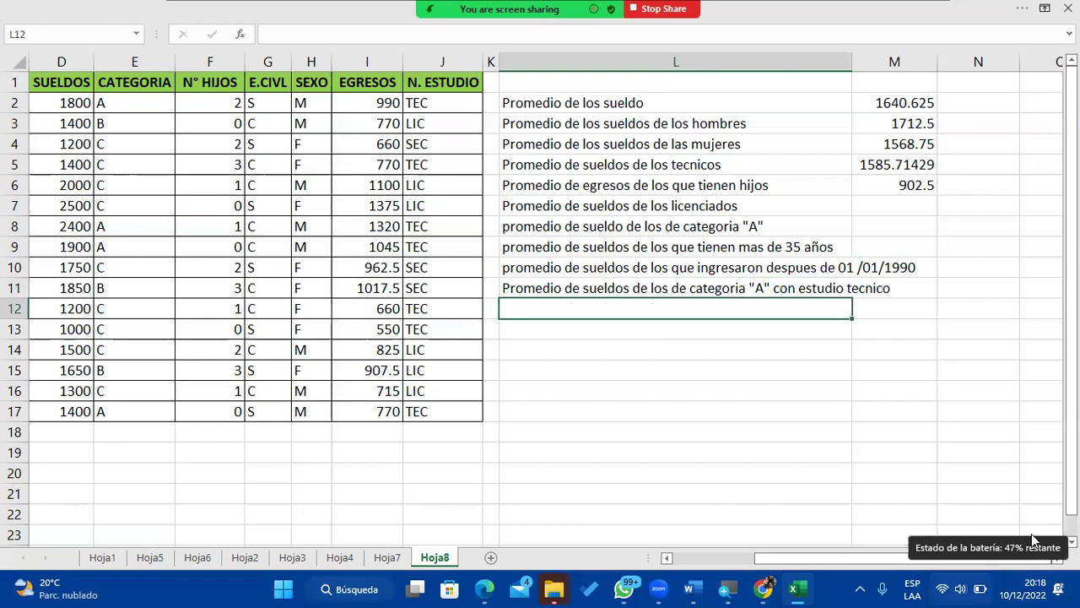
left_click_drag(853, 62, 921, 72)
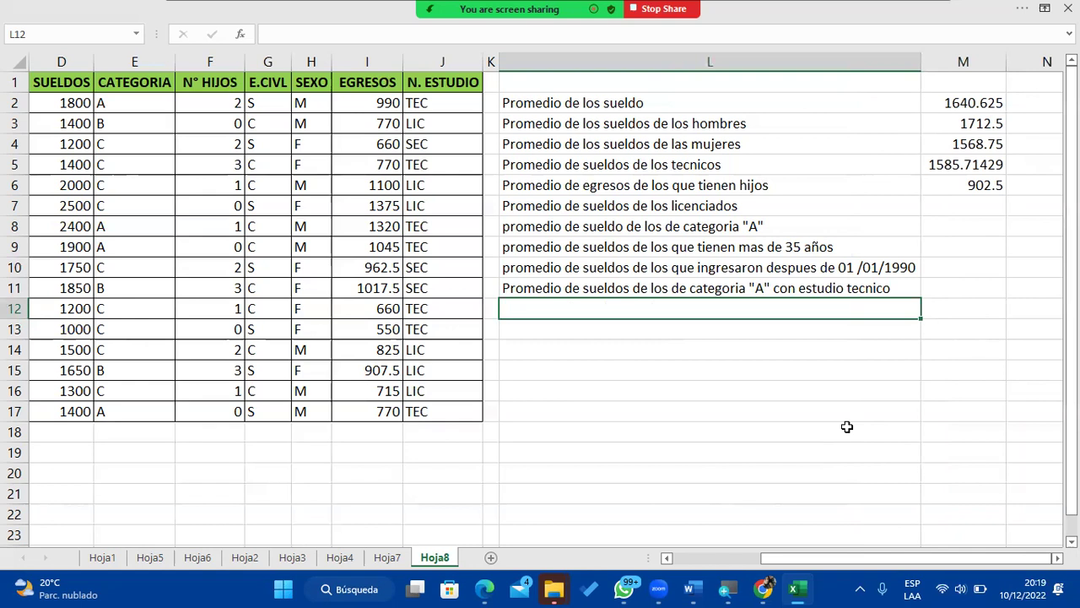
scroll(1047, 557, "right", 3)
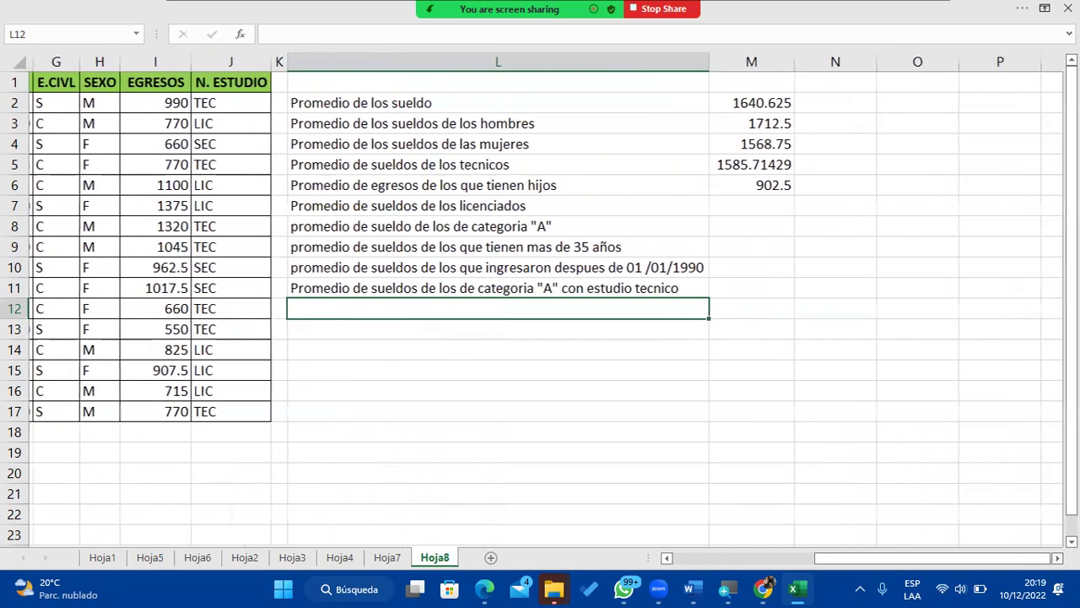
Step: Start =PROMEDIO.SI.CONJUNTO in M11 with sueldos D2:D17 as the averaging range
scroll(796, 342, "right", 1)
left_click(706, 289)
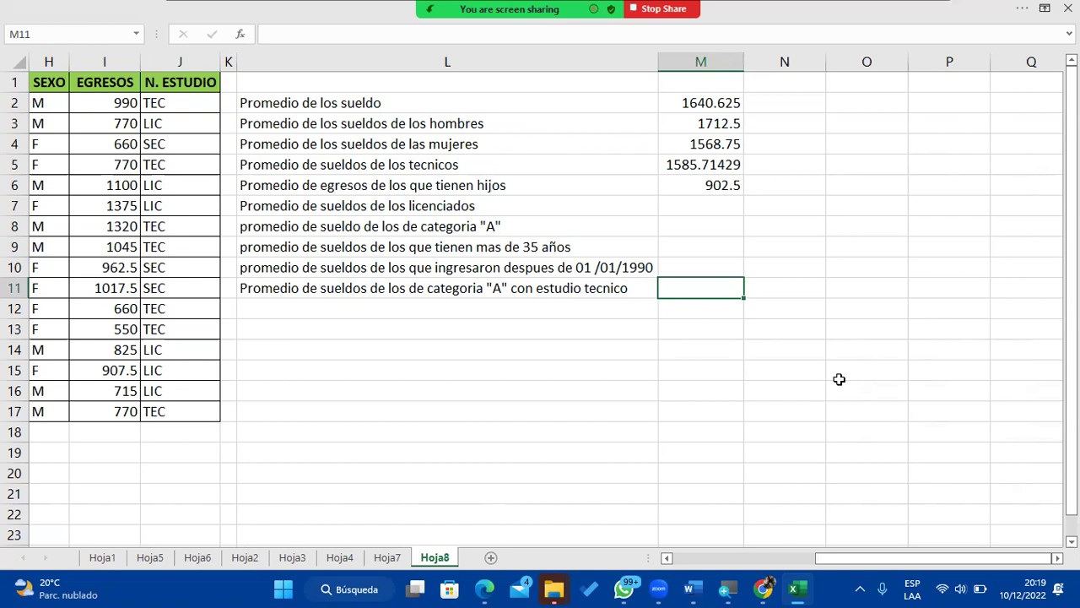
type("=promedio")
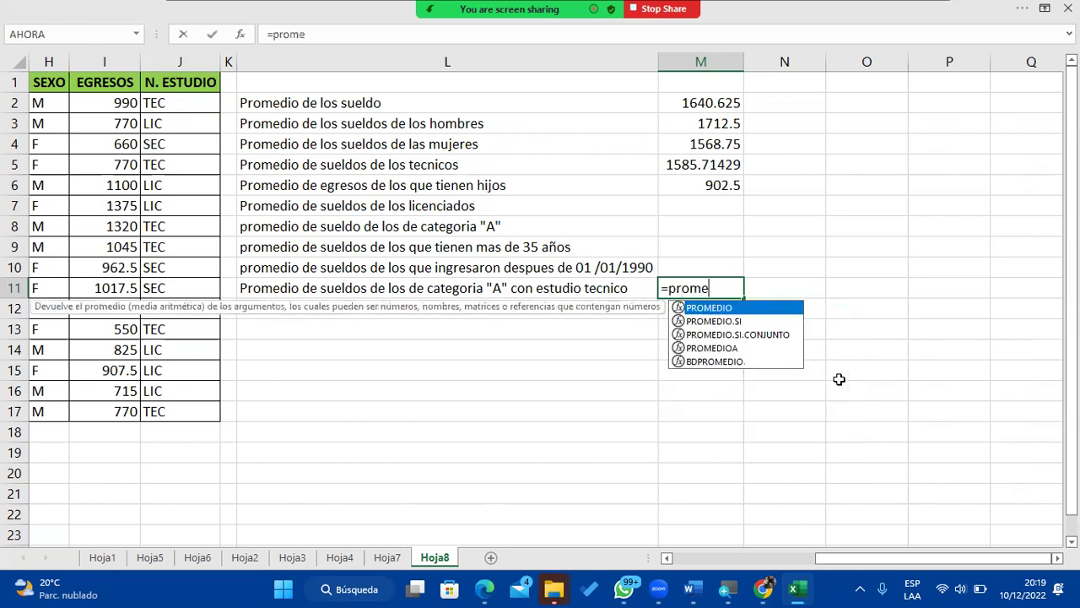
double_click(740, 333)
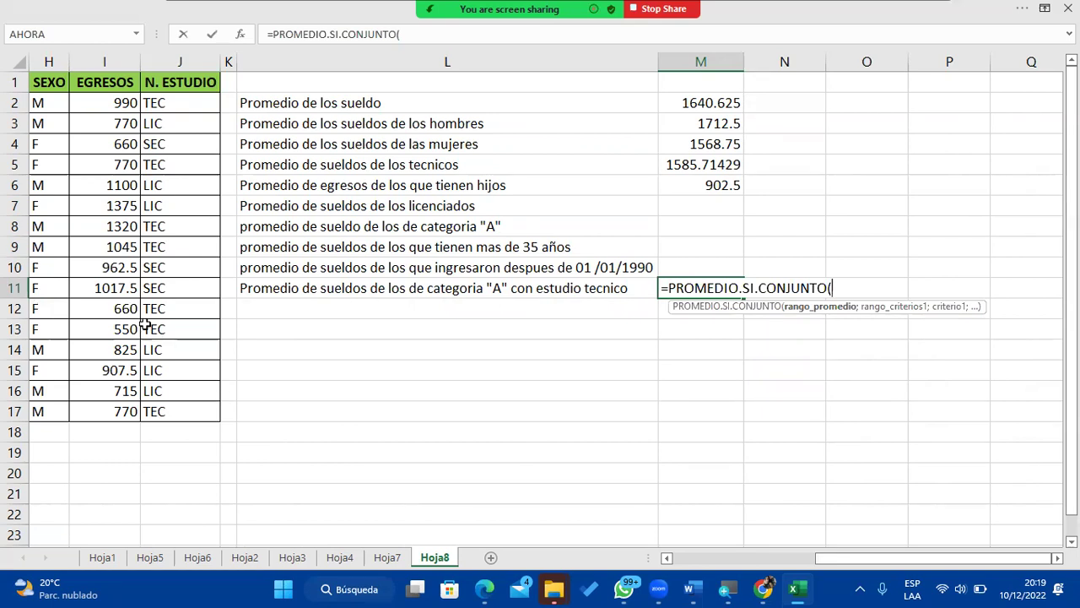
left_click_drag(818, 557, 759, 558)
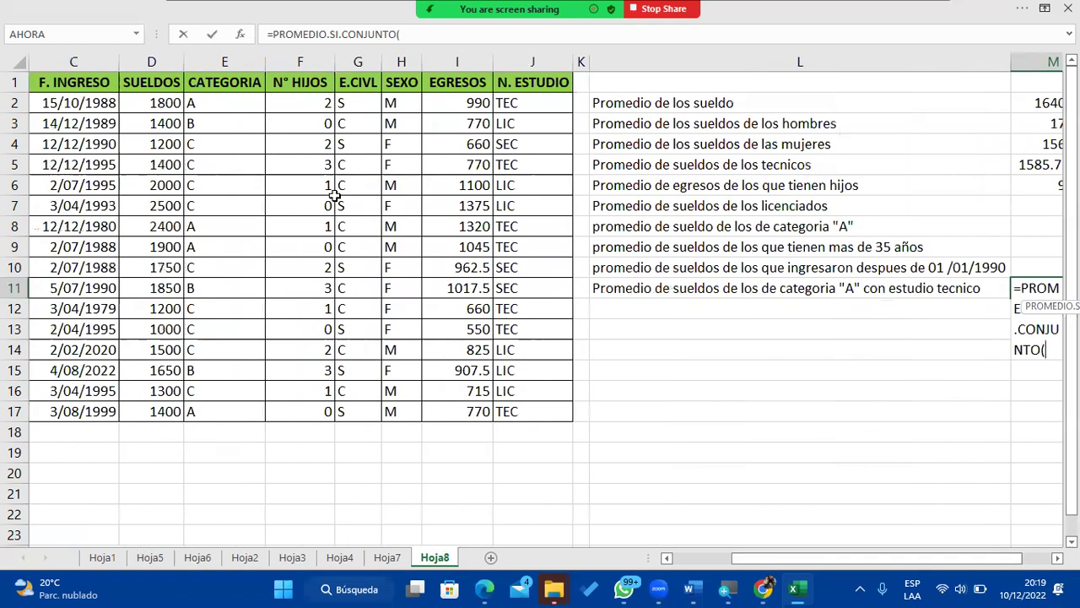
left_click_drag(160, 102, 179, 413)
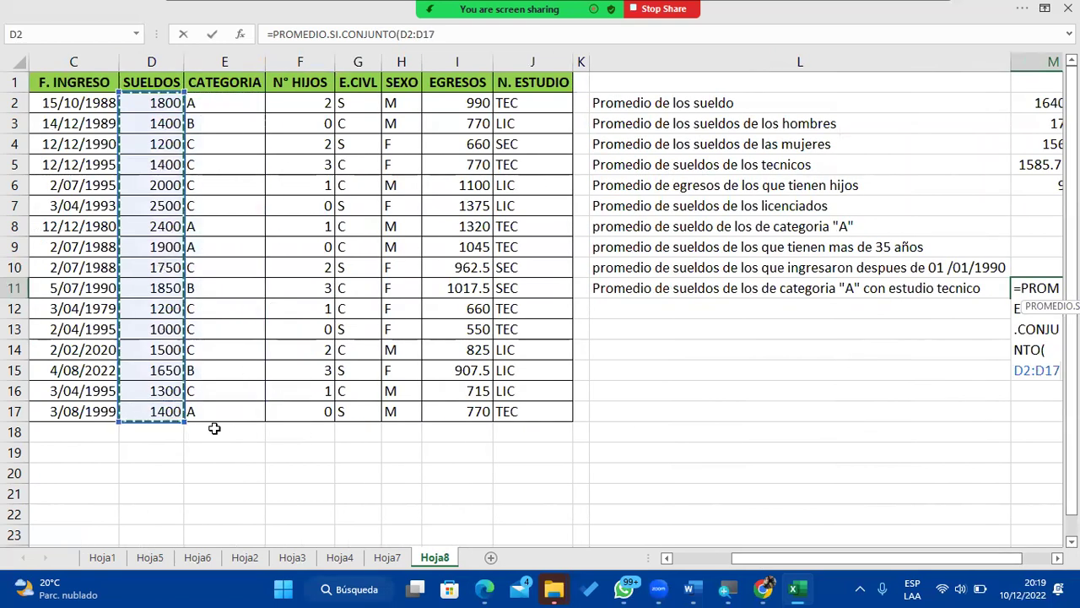
left_click(1057, 557)
left_click(1055, 556)
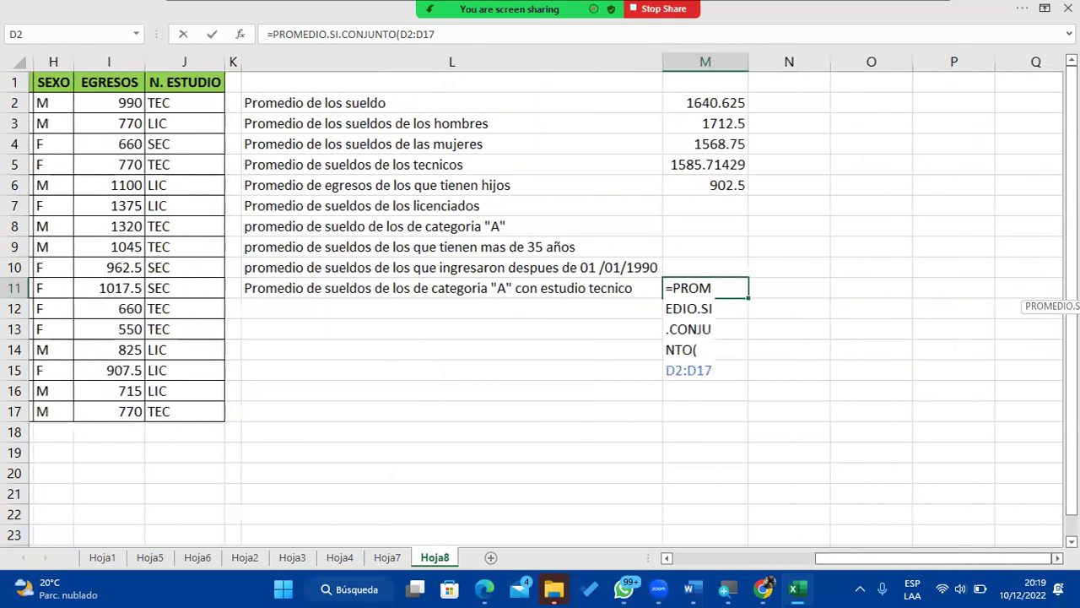
type(";")
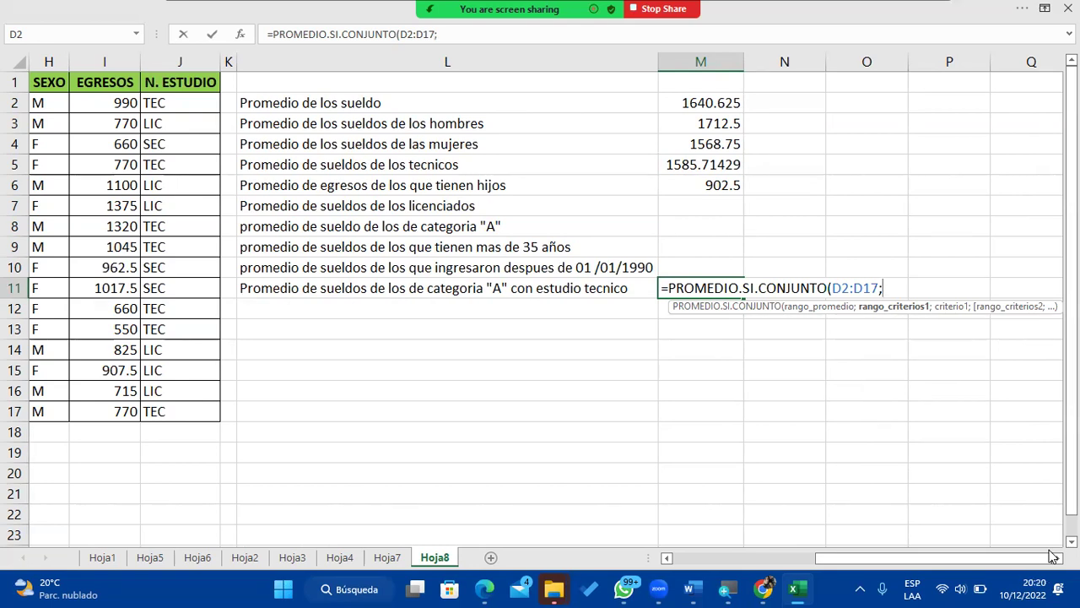
Step: Add categories E2:E17 as the first criteria range of the M11 formula
left_click_drag(1047, 558, 793, 564)
left_click_drag(340, 102, 354, 410)
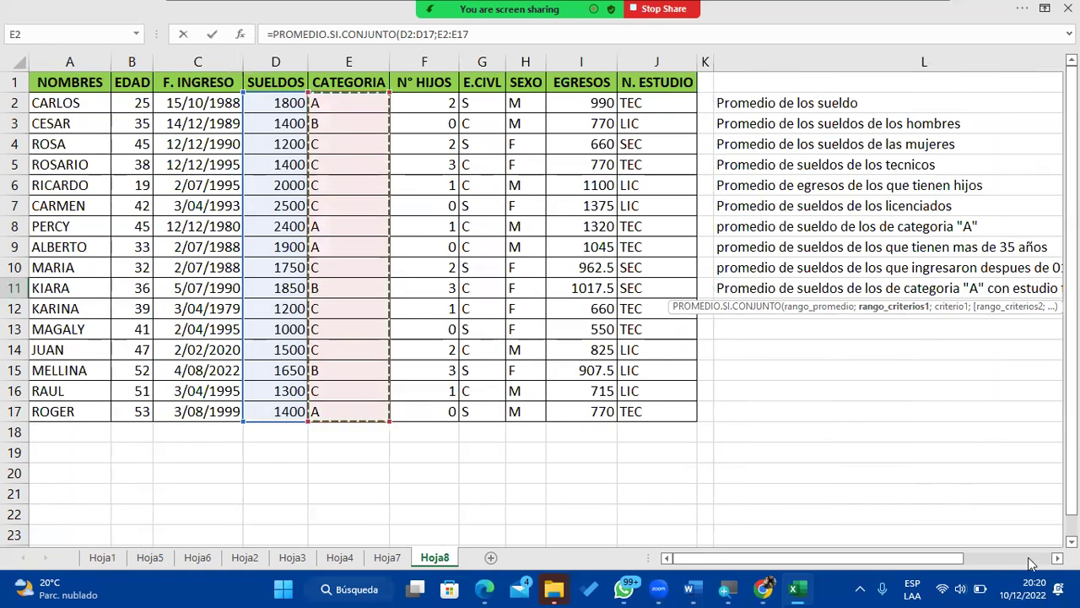
scroll(1032, 561, "right", 3)
scroll(1041, 545, "right", 8)
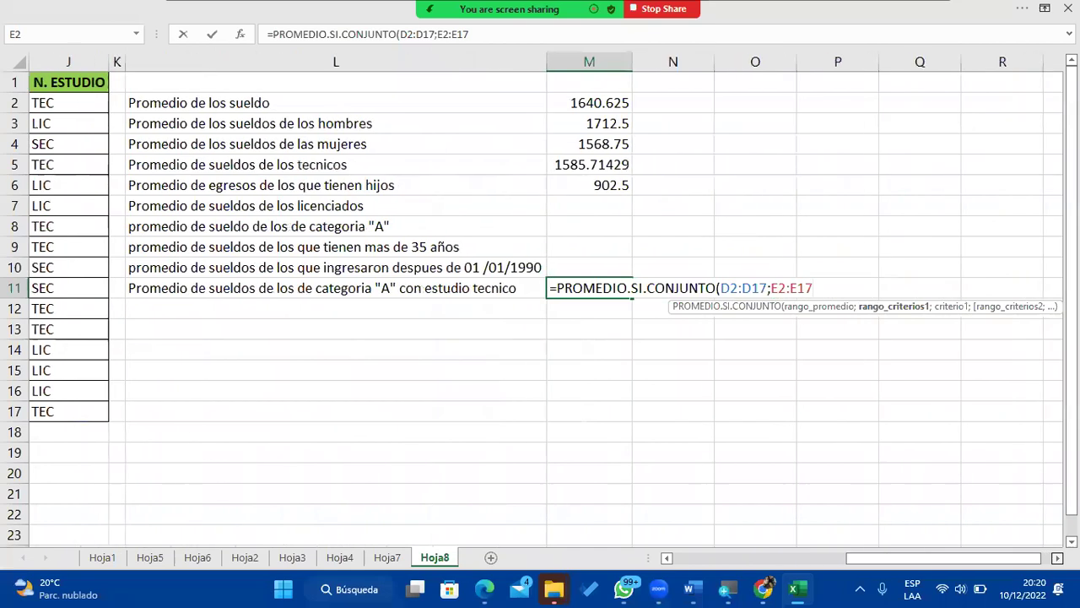
Step: Add criterion "A", then J2:J17 with "TEC", and close the M11 formula's parenthesis
type(";")
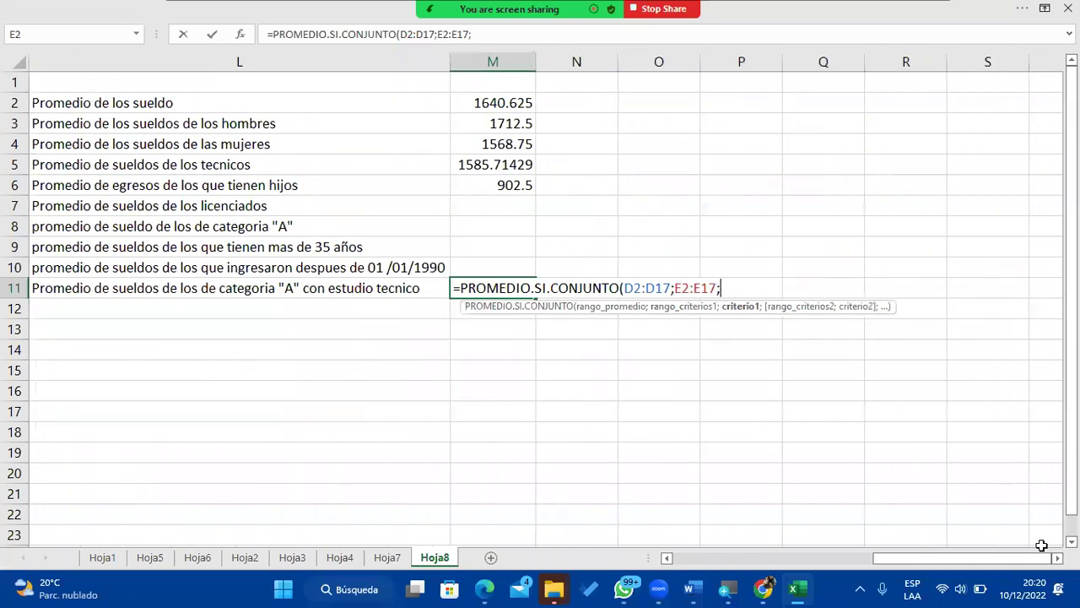
type("\"A\"")
type(";")
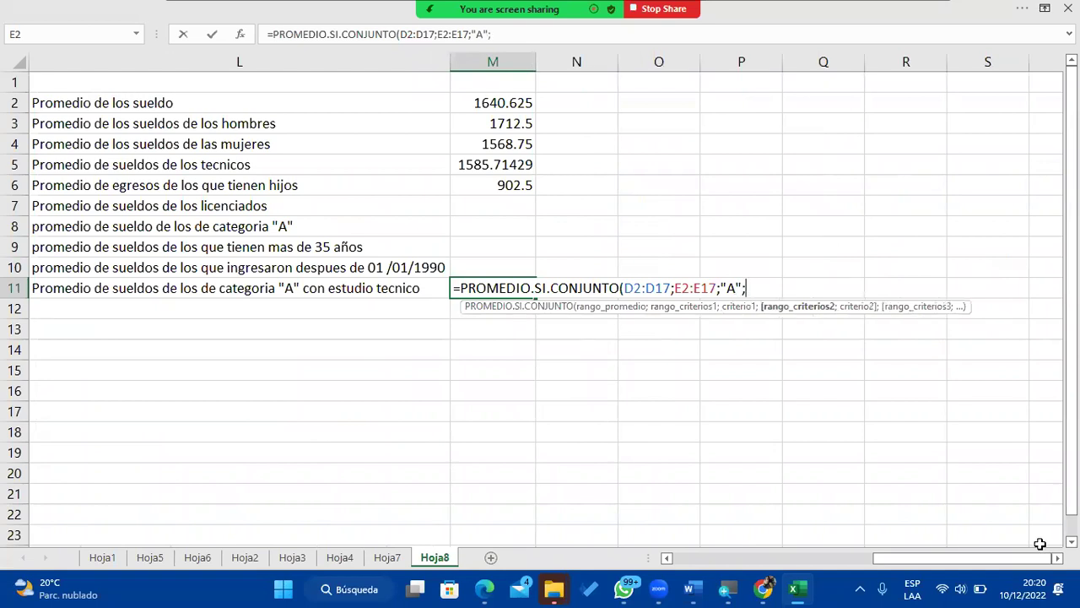
left_click_drag(962, 557, 917, 558)
left_click_drag(297, 105, 333, 414)
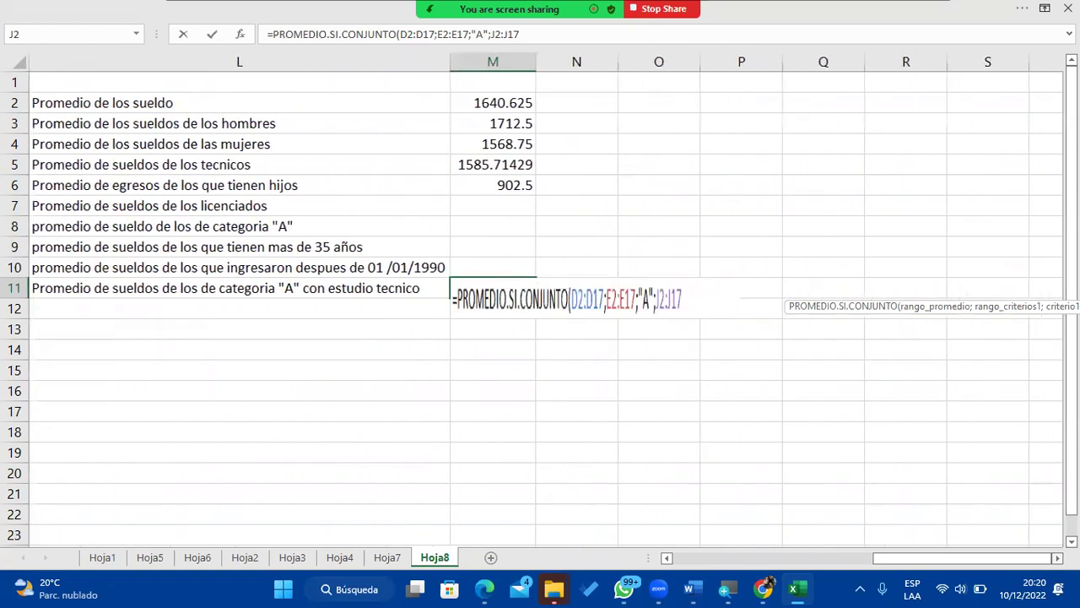
type(";")
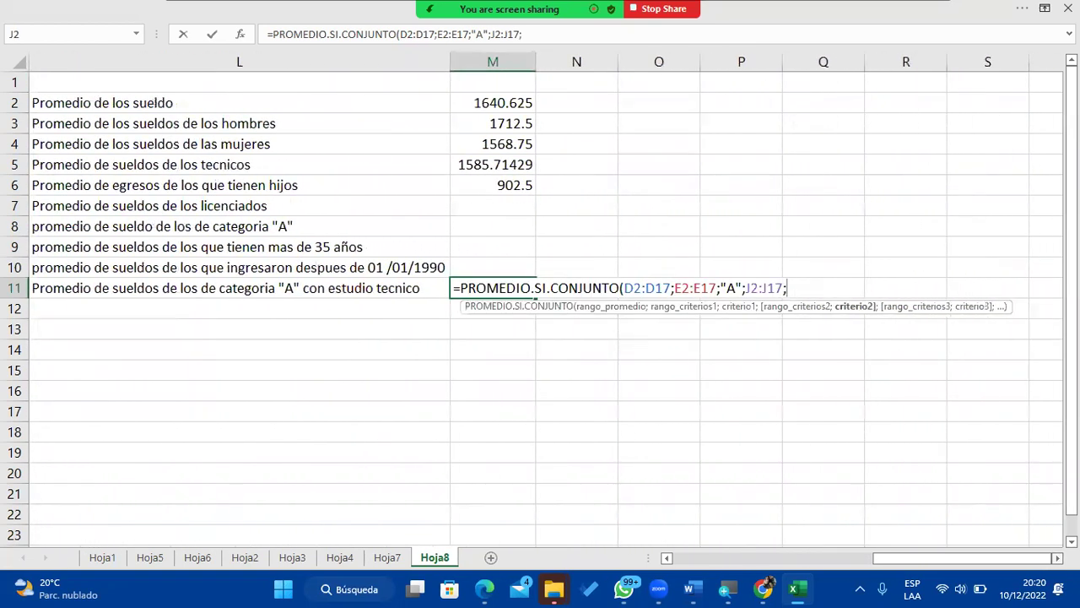
type("\"")
mouse_move(918, 560)
left_mouse_down()
mouse_move(793, 570)
mouse_move(917, 558)
left_mouse_up()
type("TEC")
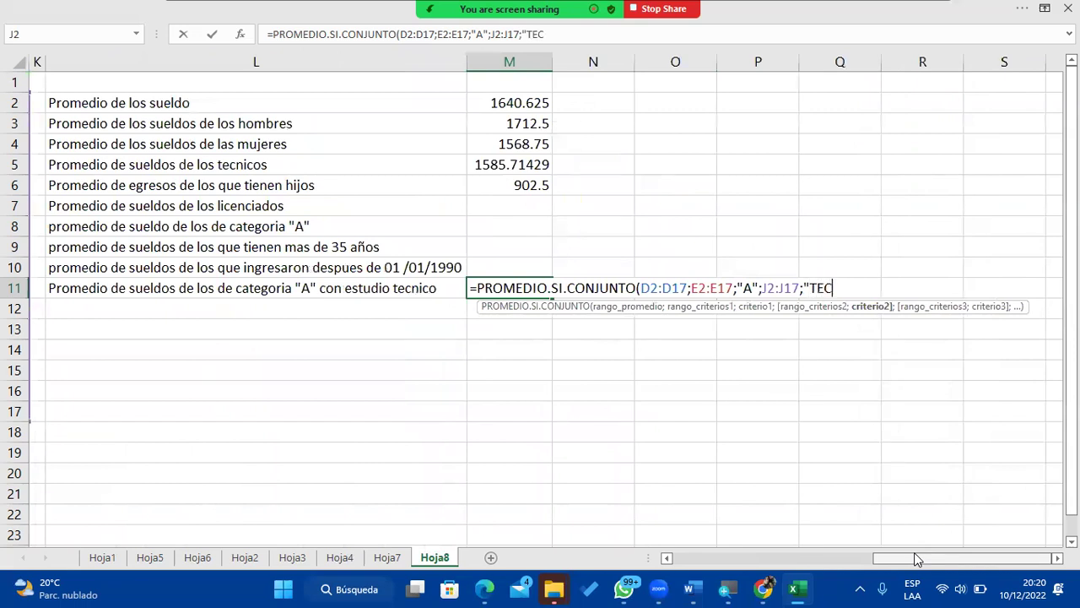
type("\"")
type(">")
key("BackSpace")
type(")")
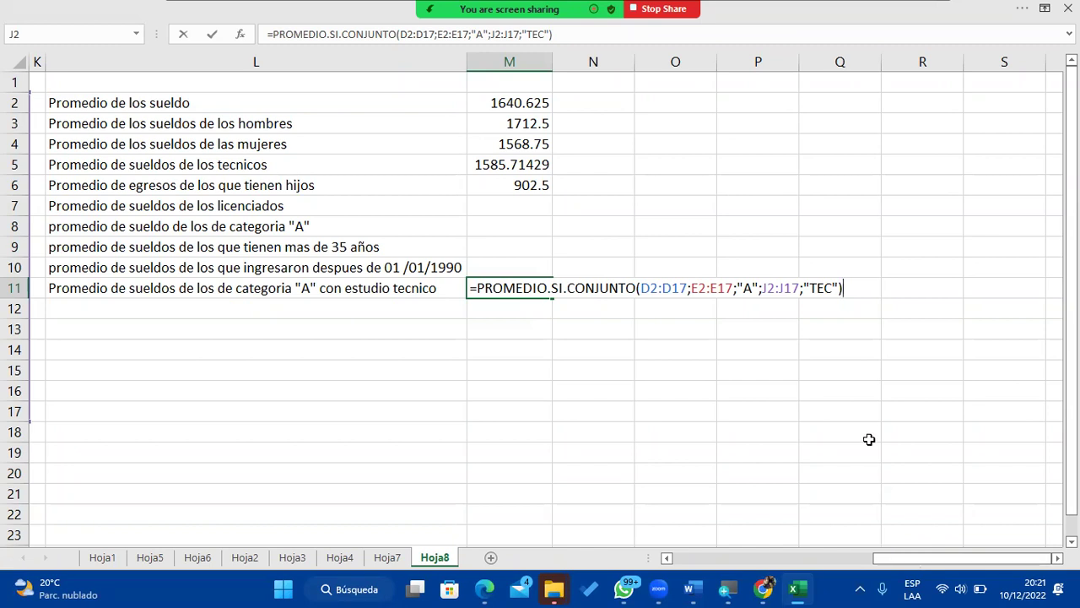
Step: Check the D2:D17 argument, then commit the M11 PROMEDIO.SI.CONJUNTO formula
left_click_drag(642, 288, 689, 288)
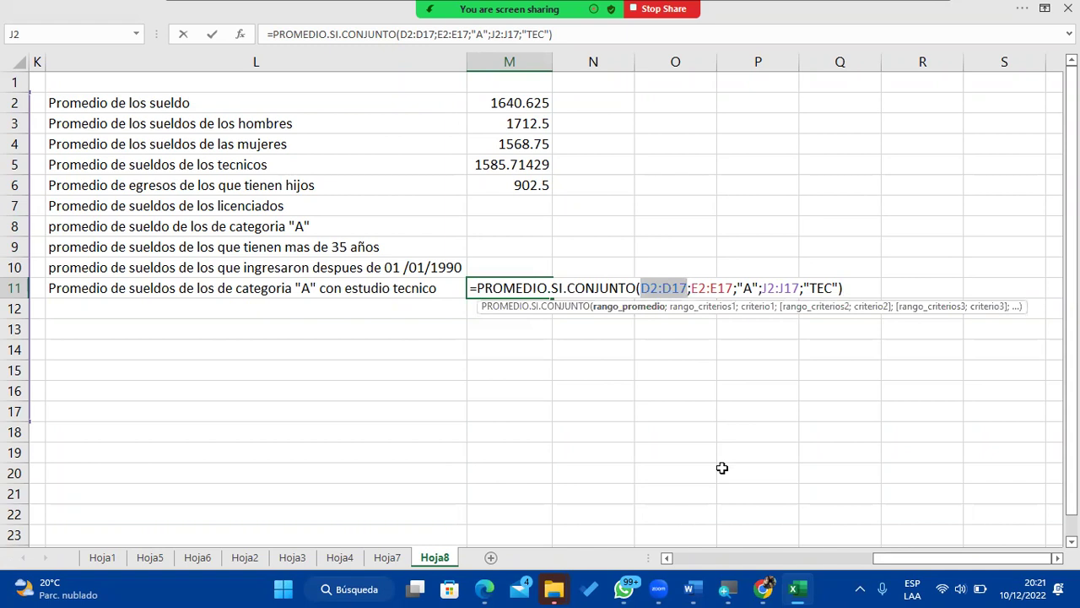
left_click(650, 285)
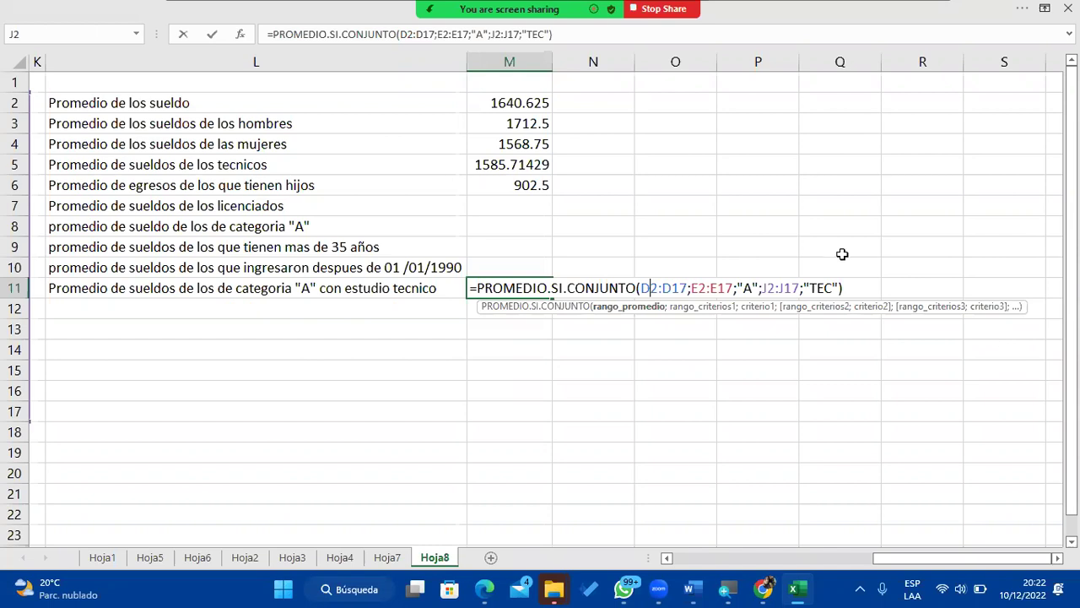
key("End")
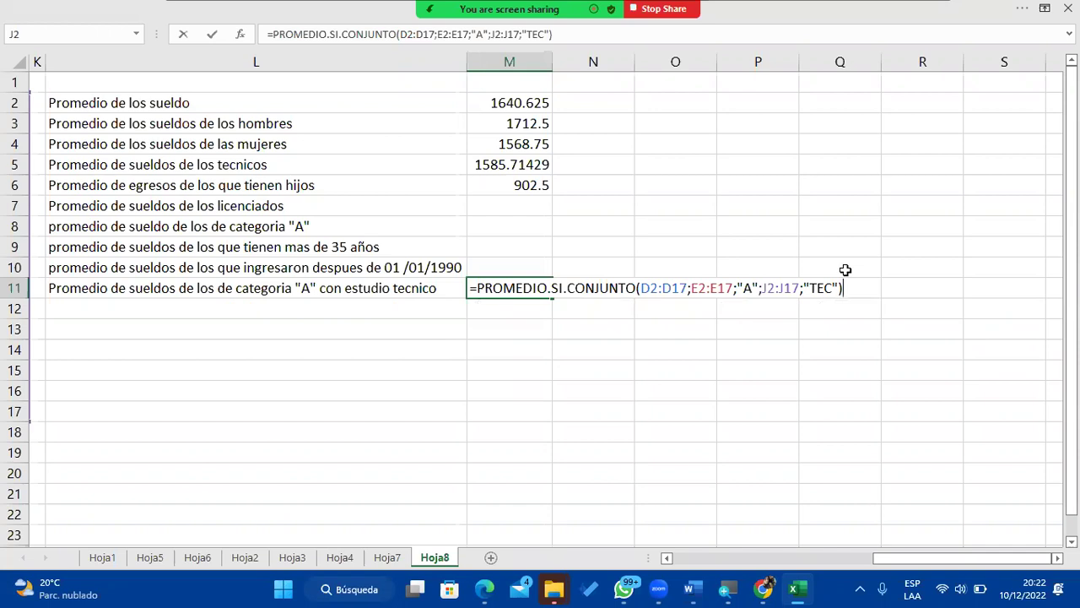
key("Return")
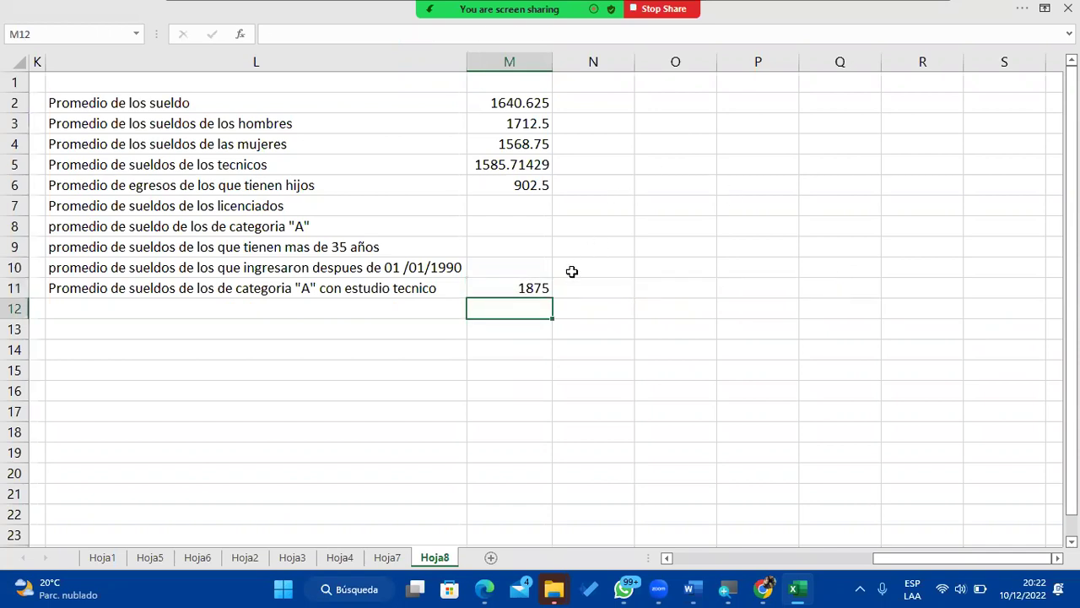
left_click(540, 284)
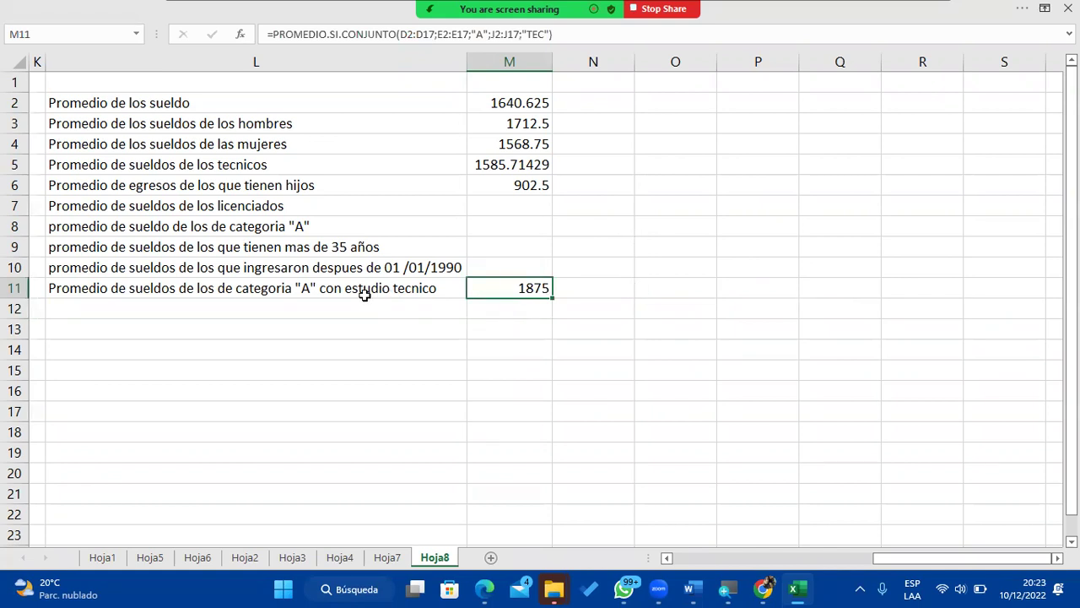
left_click(317, 308)
left_click(483, 289)
double_click(478, 288)
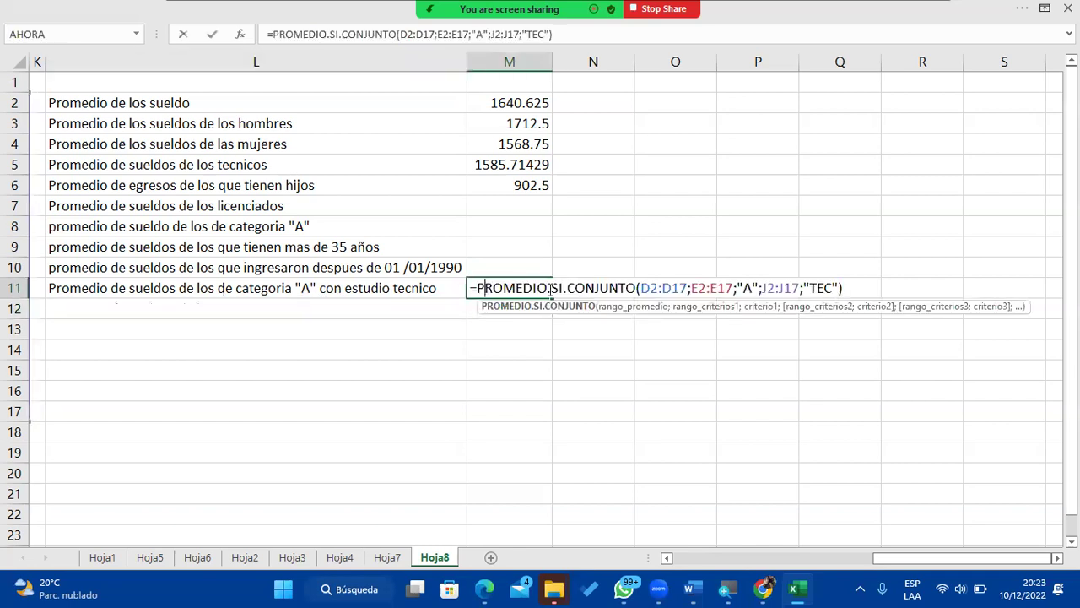
left_click(844, 287)
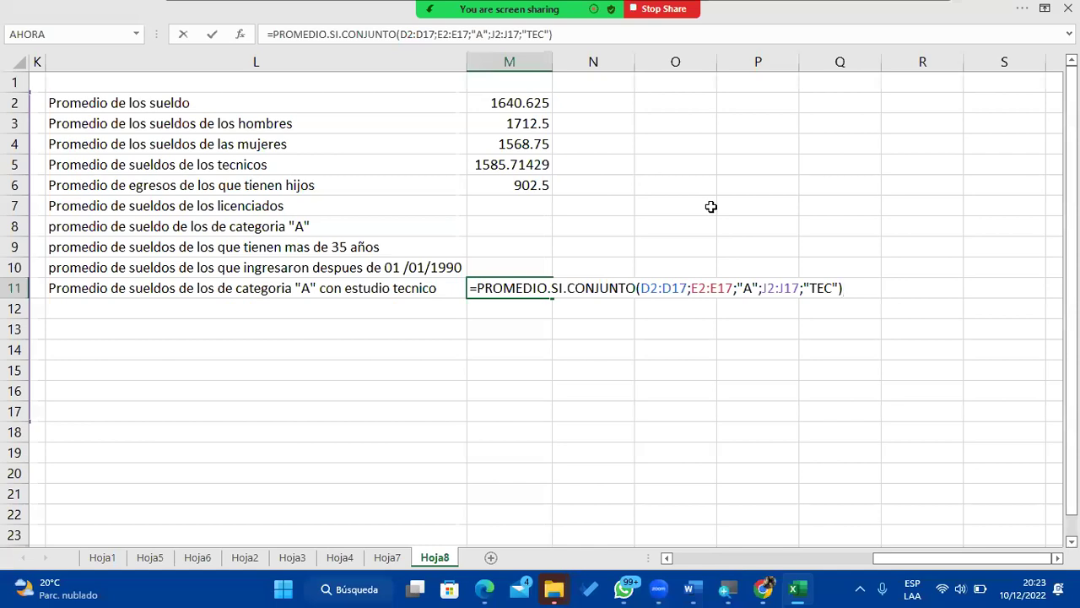
key("Return")
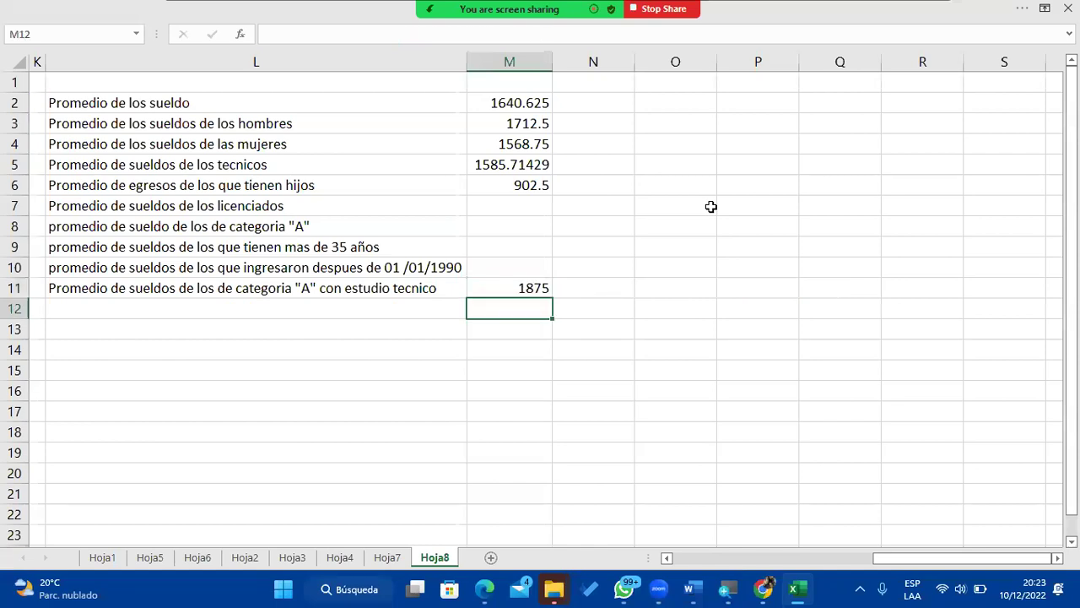
key("Left")
key("Left")
Step: Enter 'Promedio de egresos de lo que tienen hijos y son de categoria diferente a "C"' in L12
key("Right")
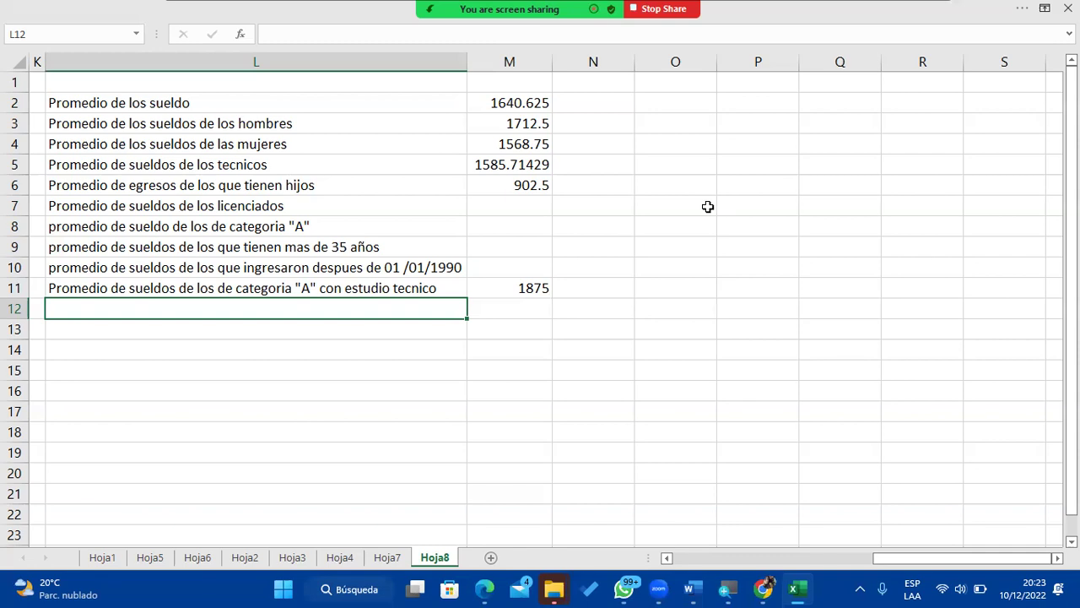
type("Promedio de")
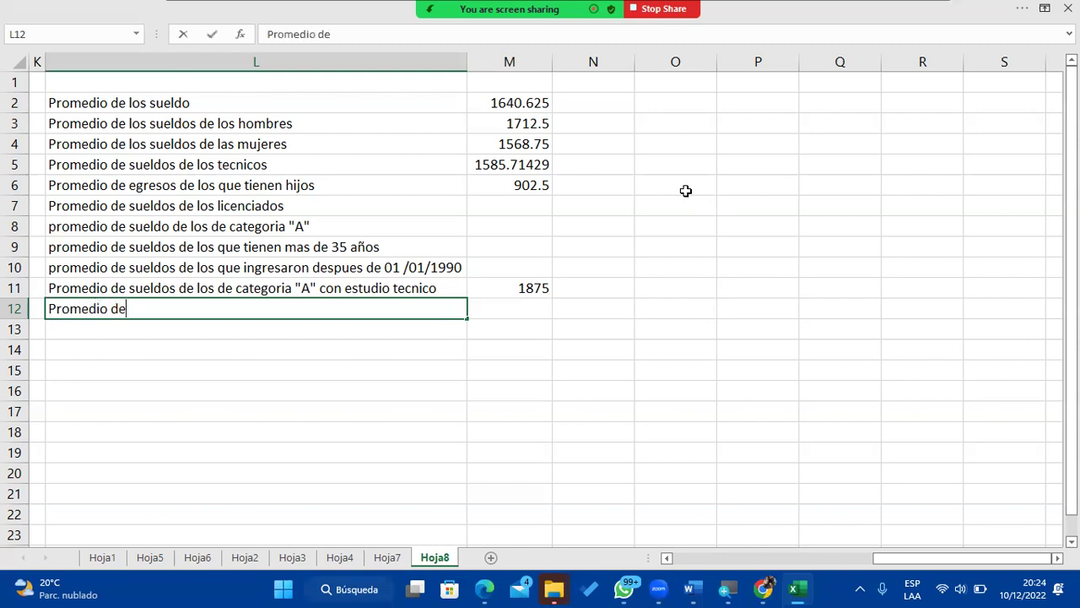
type(" egresos d")
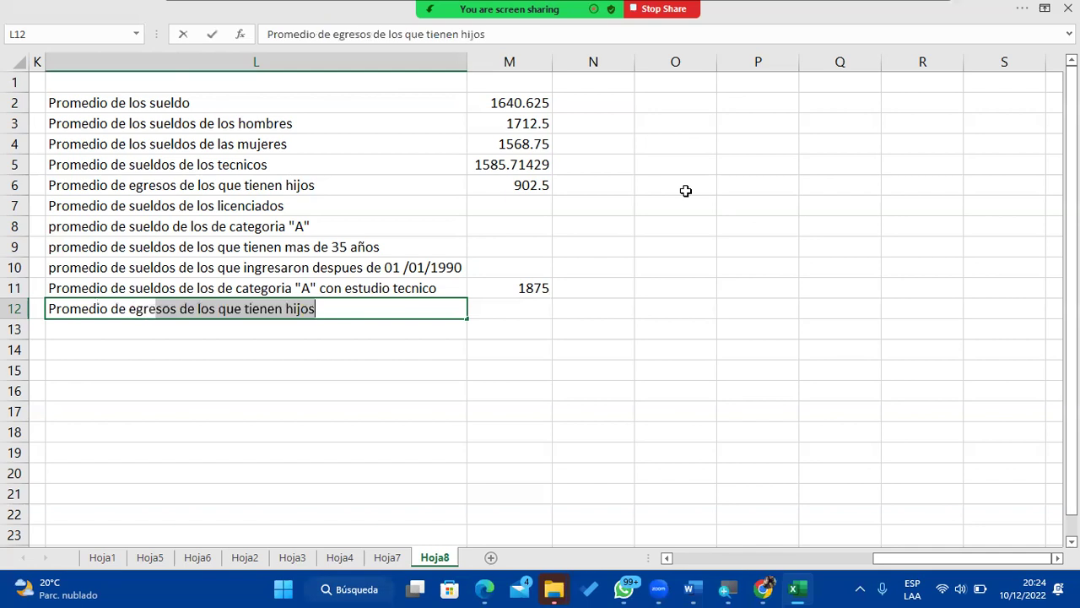
type("e lo que ")
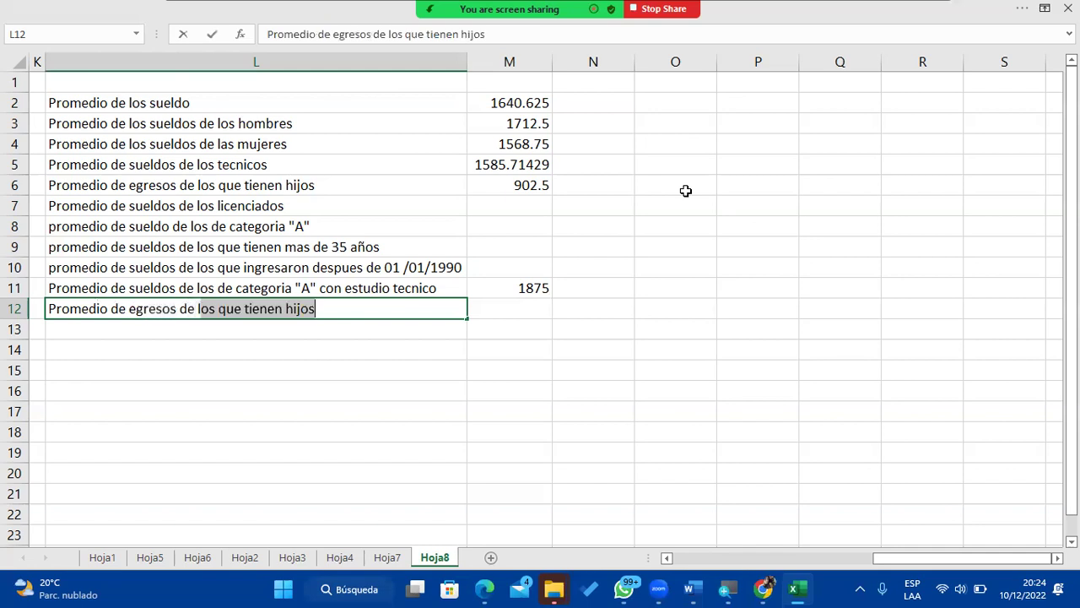
type("tienen")
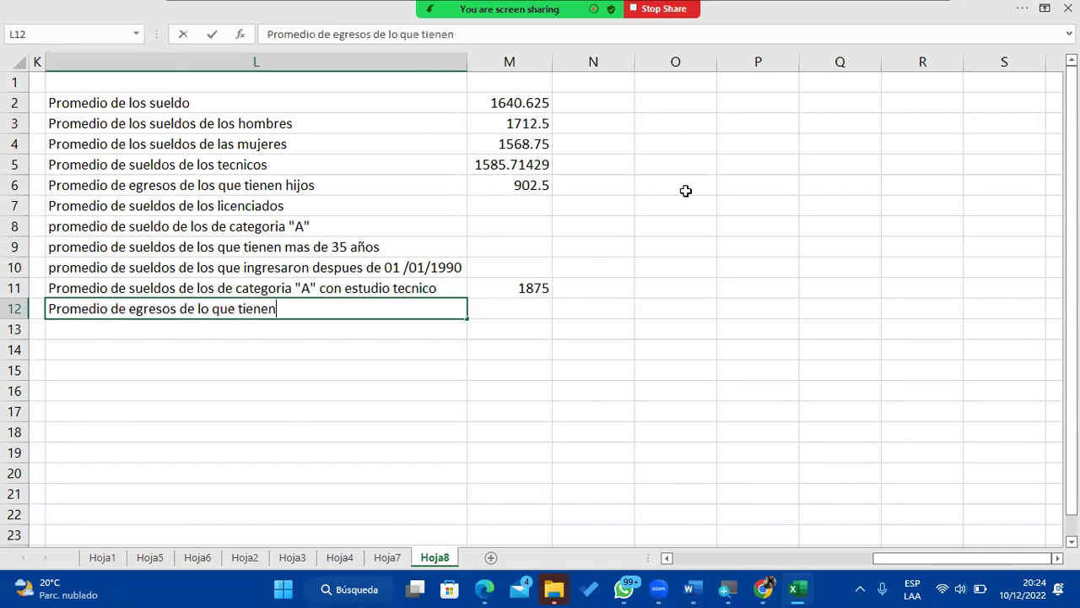
type(" hijos y ")
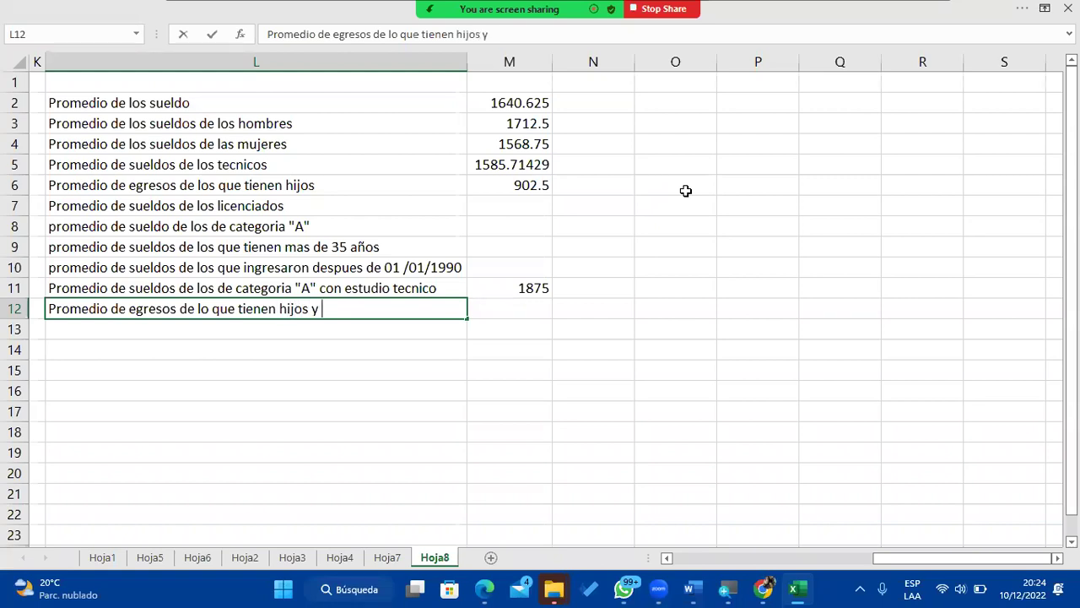
type("son de c")
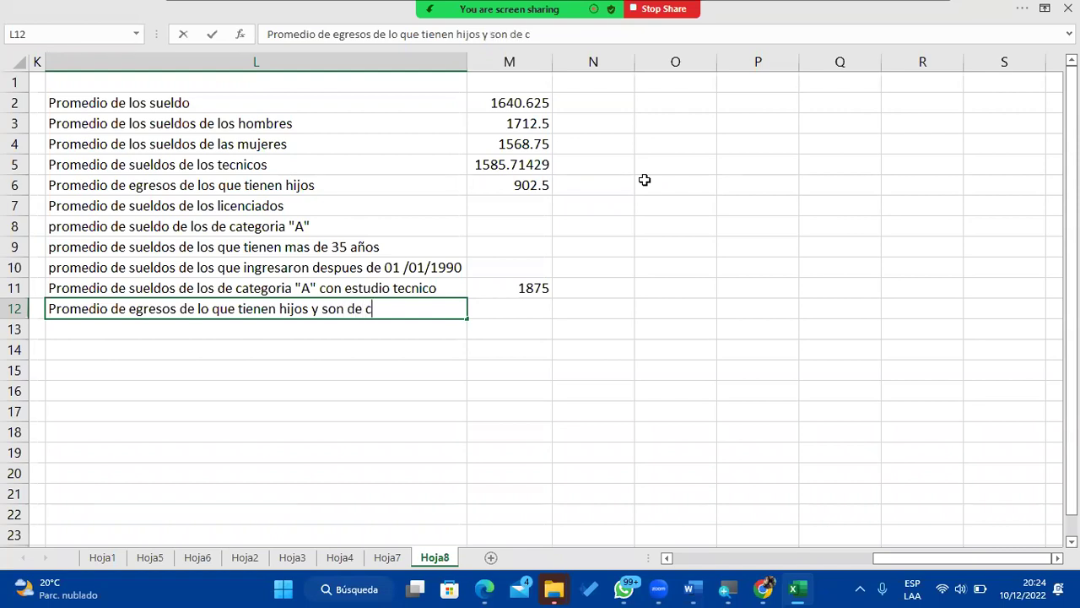
type("ategoir")
key("BackSpace")
key("BackSpace")
type("ria")
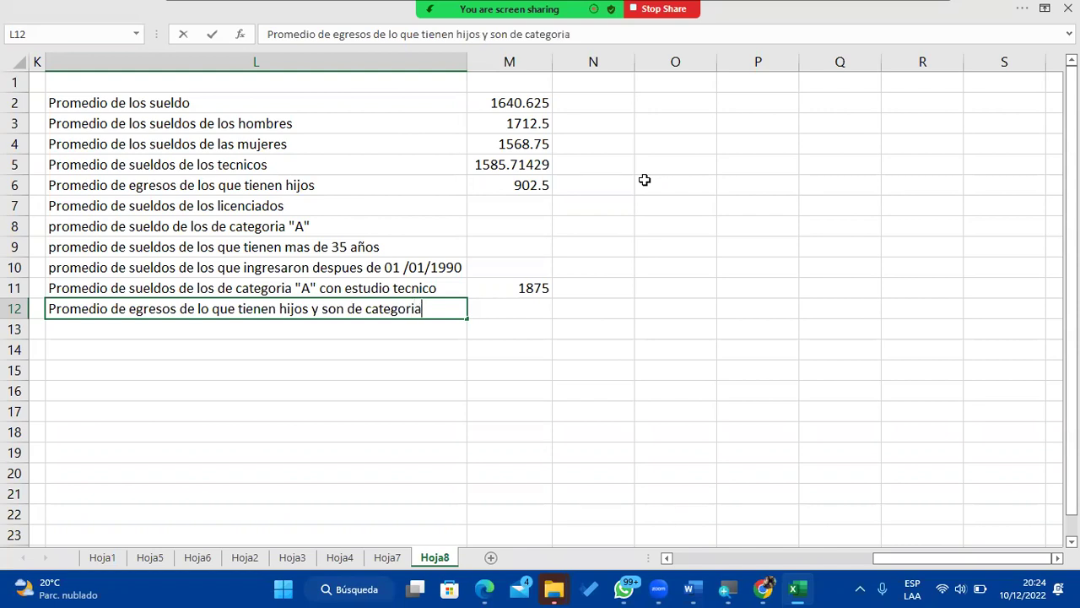
type(" diferente a ")
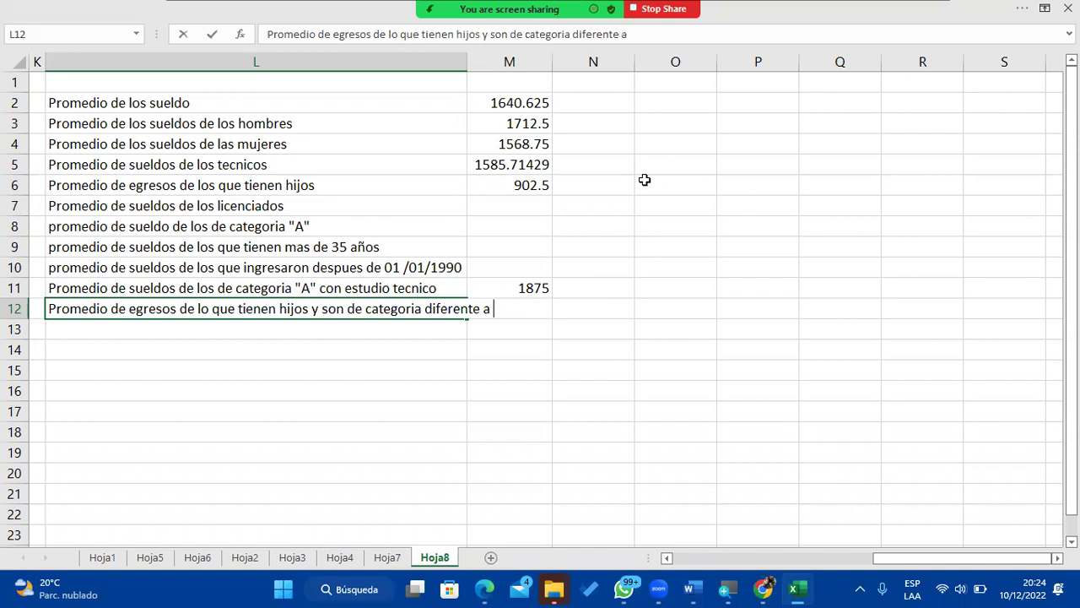
type("\"C\"")
key("Return")
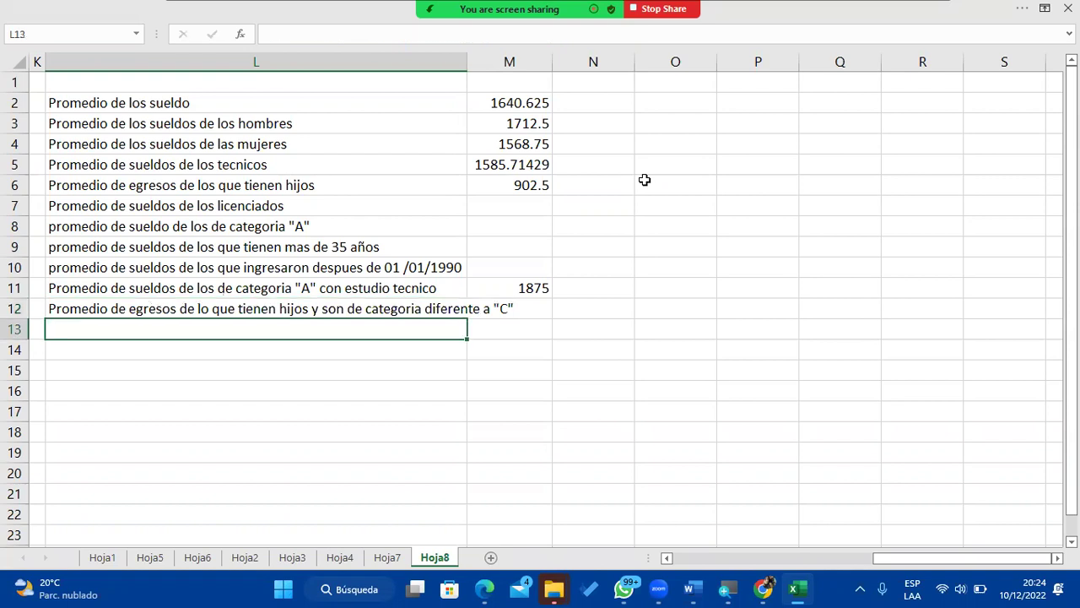
Step: Widen column L and begin a PROMEDIO.SI.CONJUNTO formula in M12 with no arguments yet
left_click(591, 302)
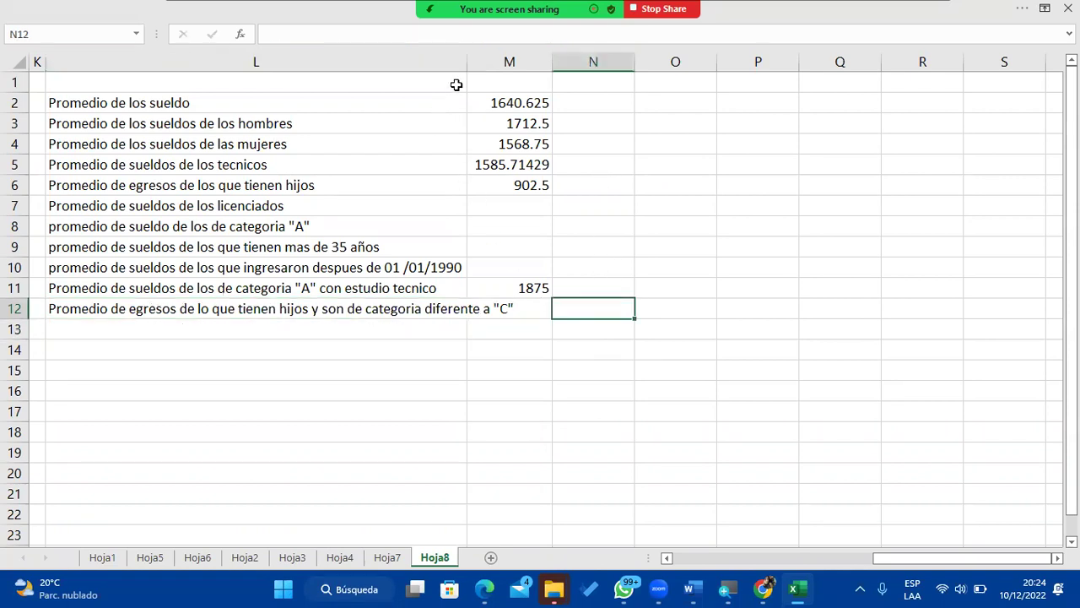
left_click_drag(467, 63, 534, 74)
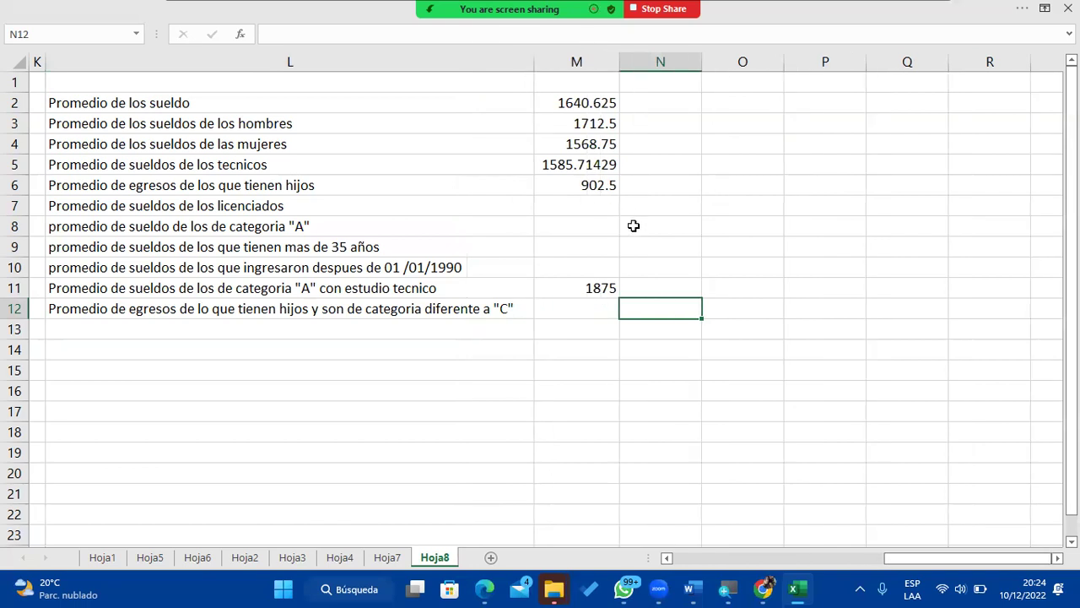
left_click(595, 306)
type("=prome")
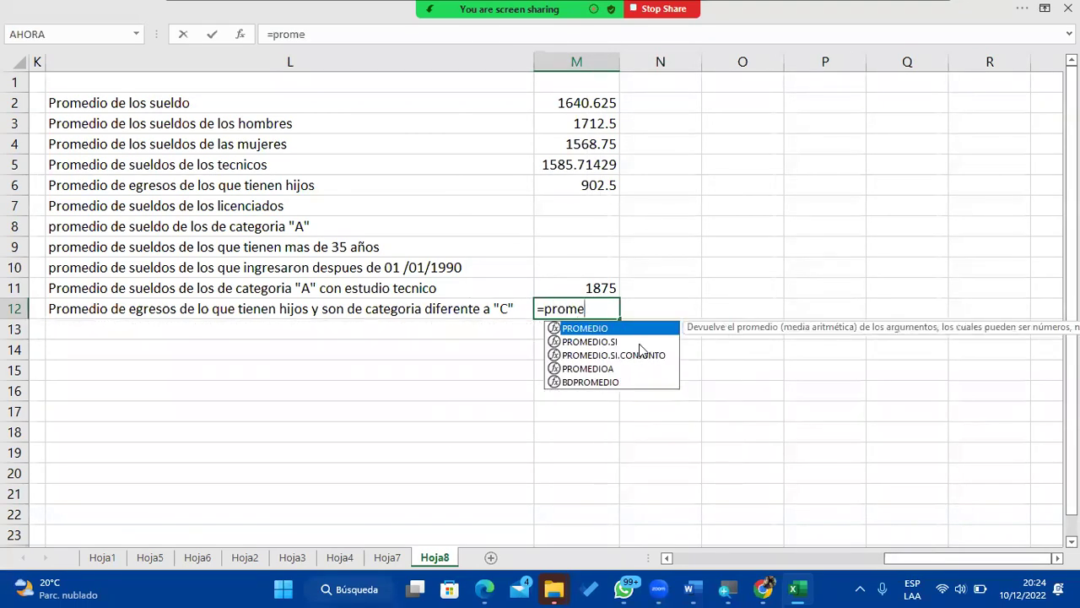
double_click(632, 355)
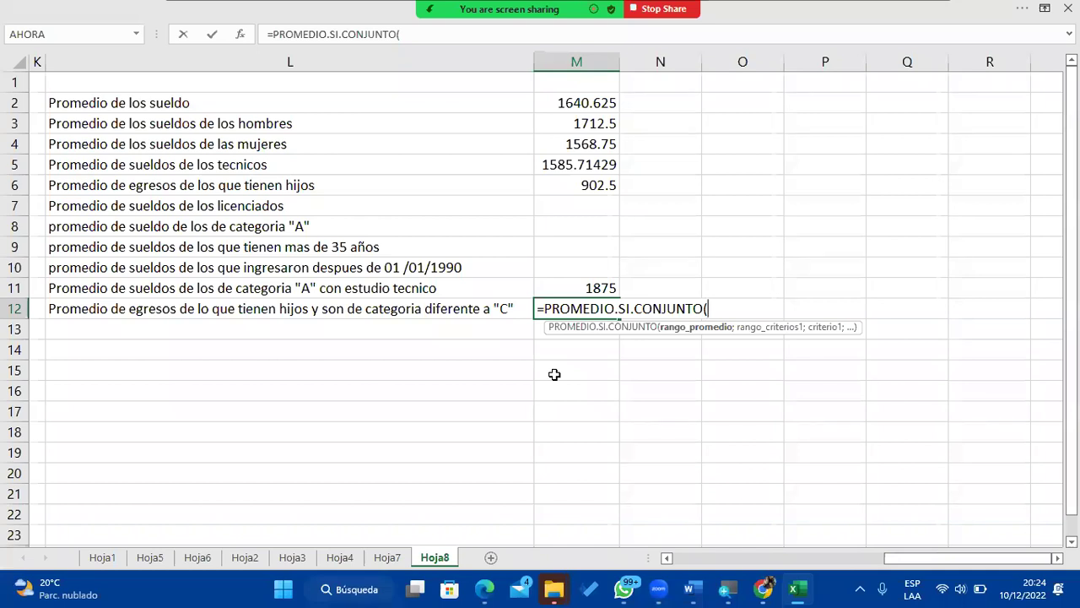
left_click_drag(896, 559, 852, 566)
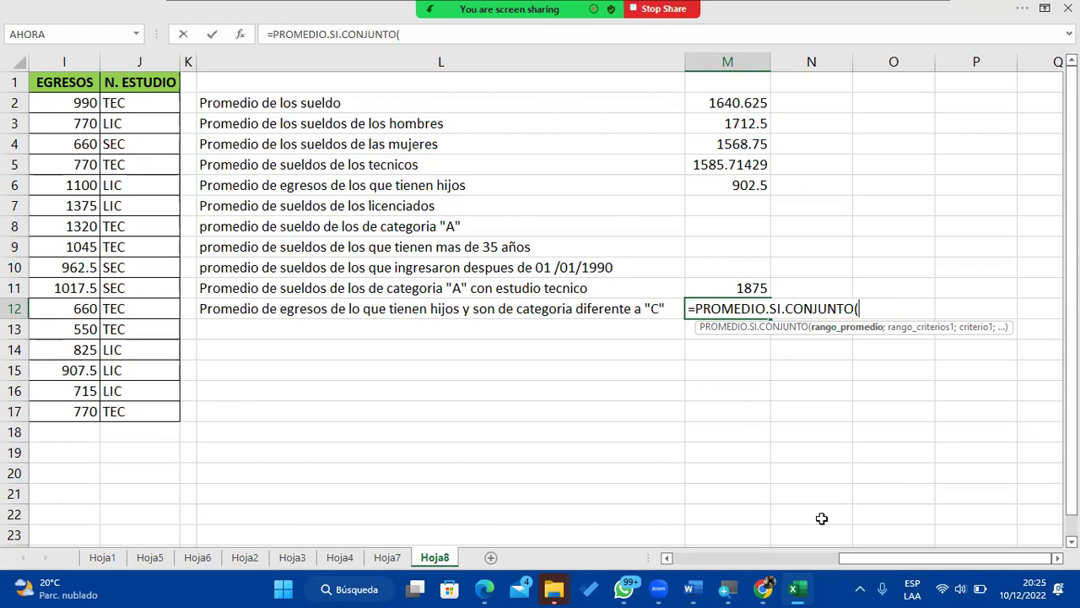
left_click_drag(854, 558, 766, 559)
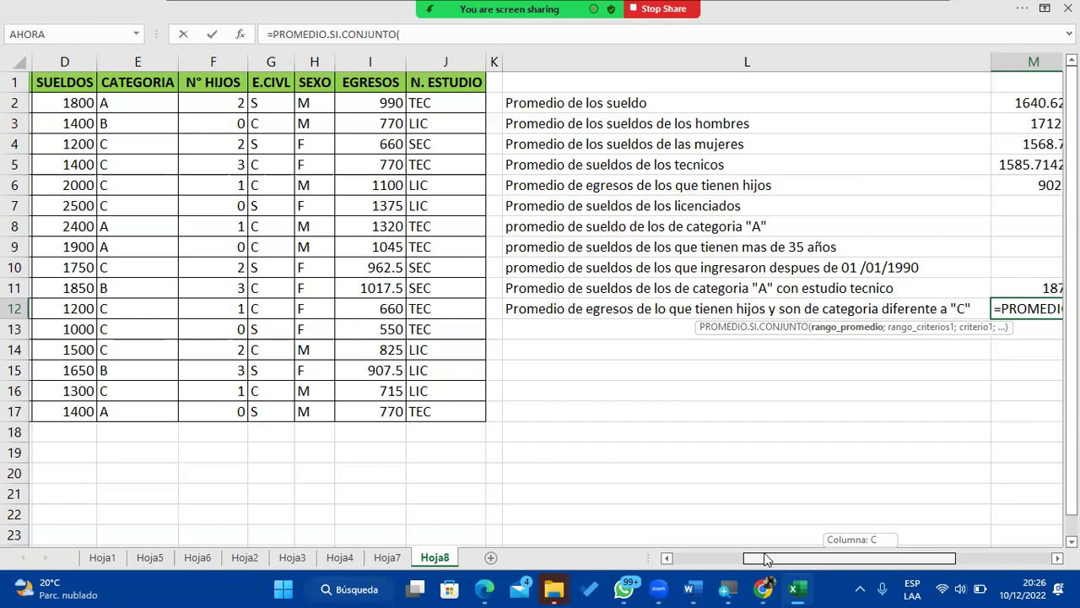
left_click_drag(765, 558, 865, 560)
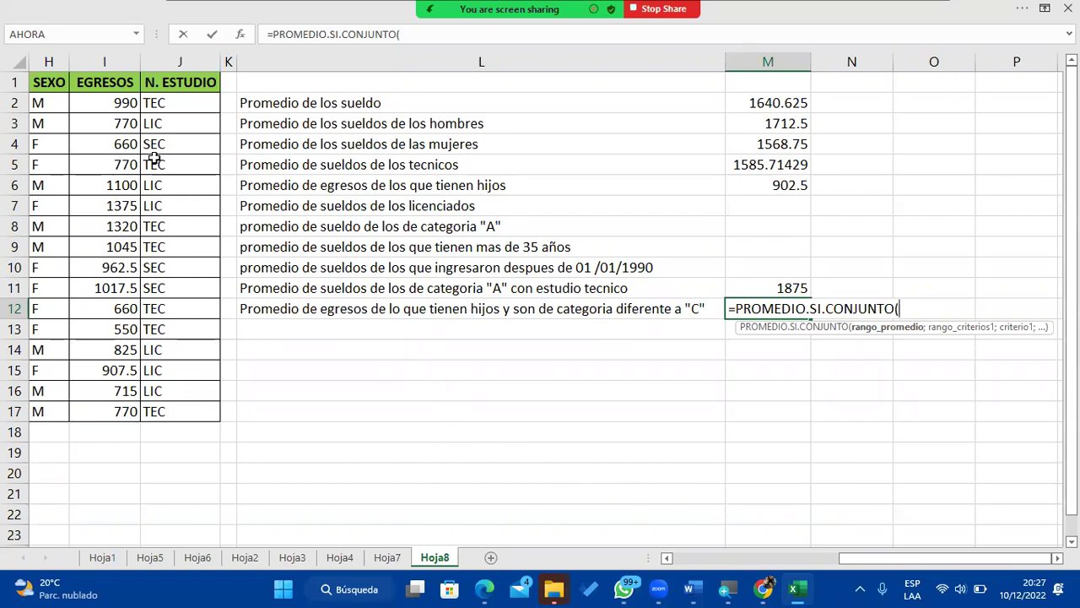
Step: Make M12 average EGRESOS I2:I17 where N° HIJOS F2:F17 is ">0"
left_click_drag(118, 103, 100, 414)
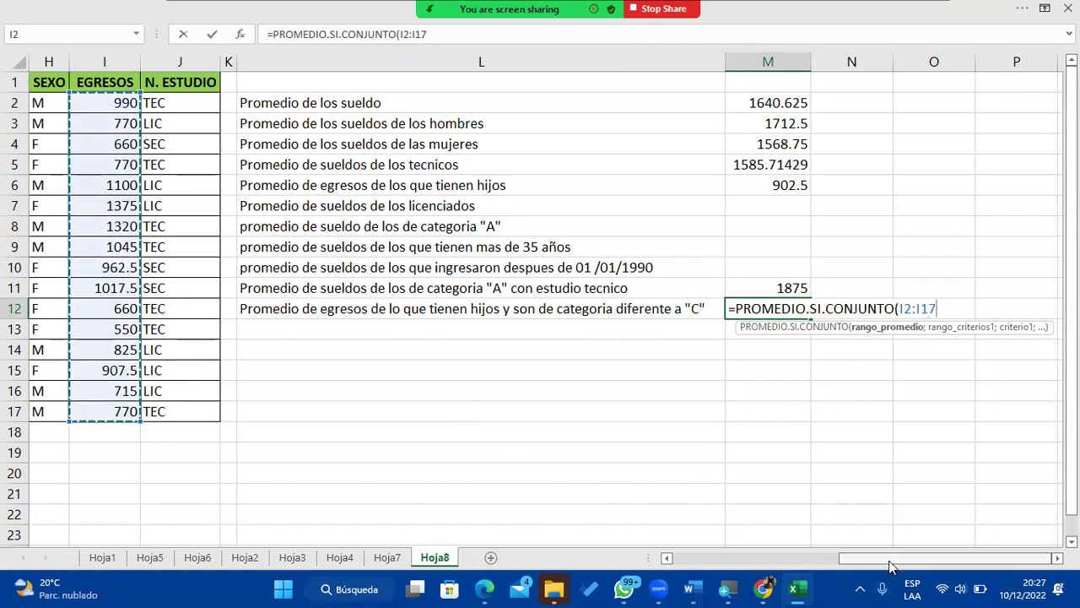
type(";")
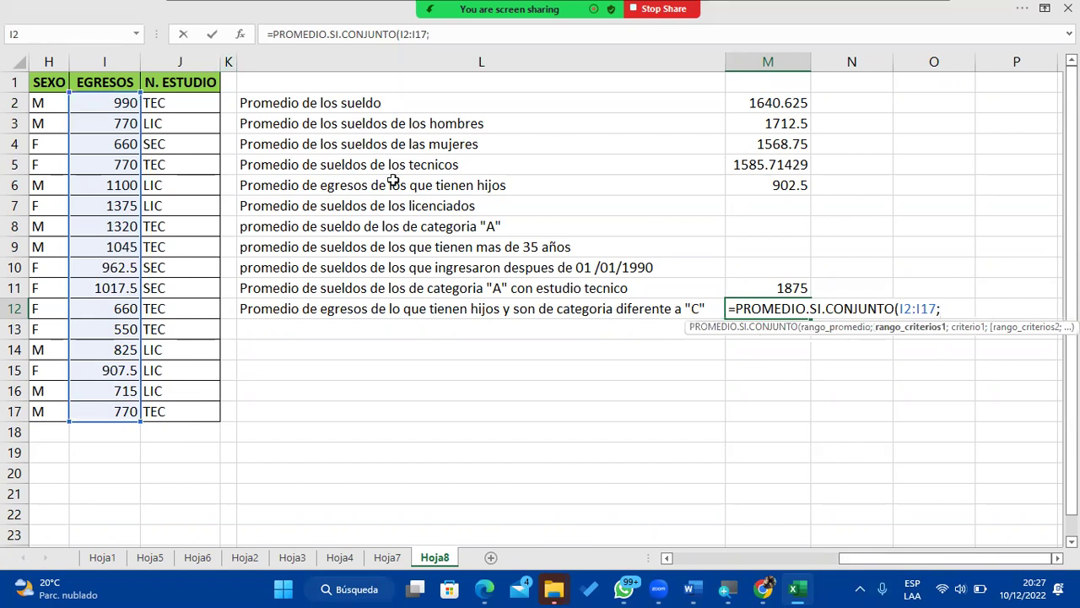
left_click_drag(912, 557, 831, 557)
left_click_drag(135, 103, 154, 414)
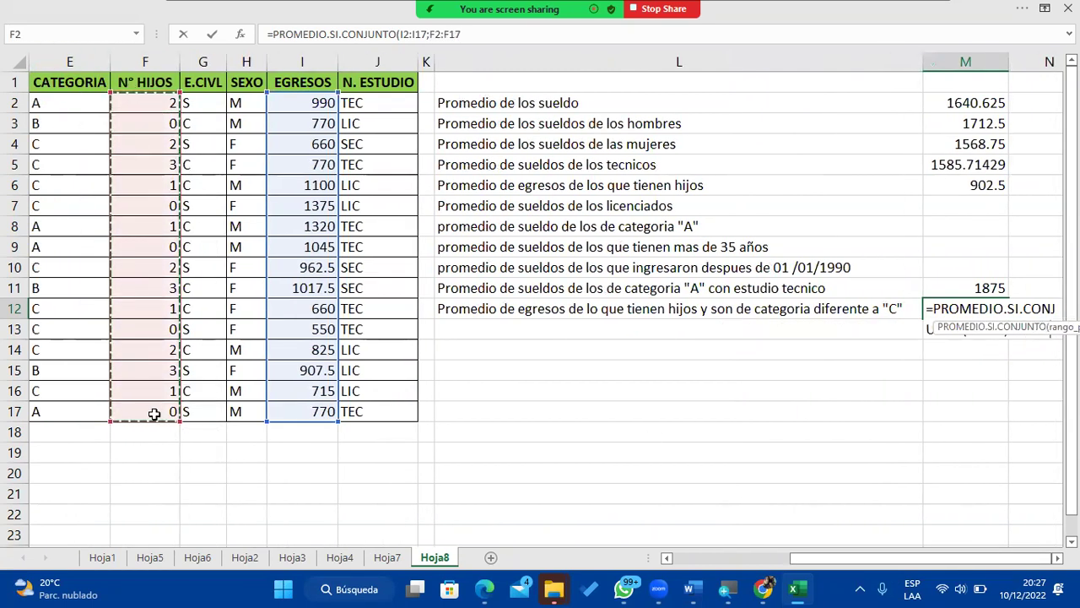
left_click(1057, 557)
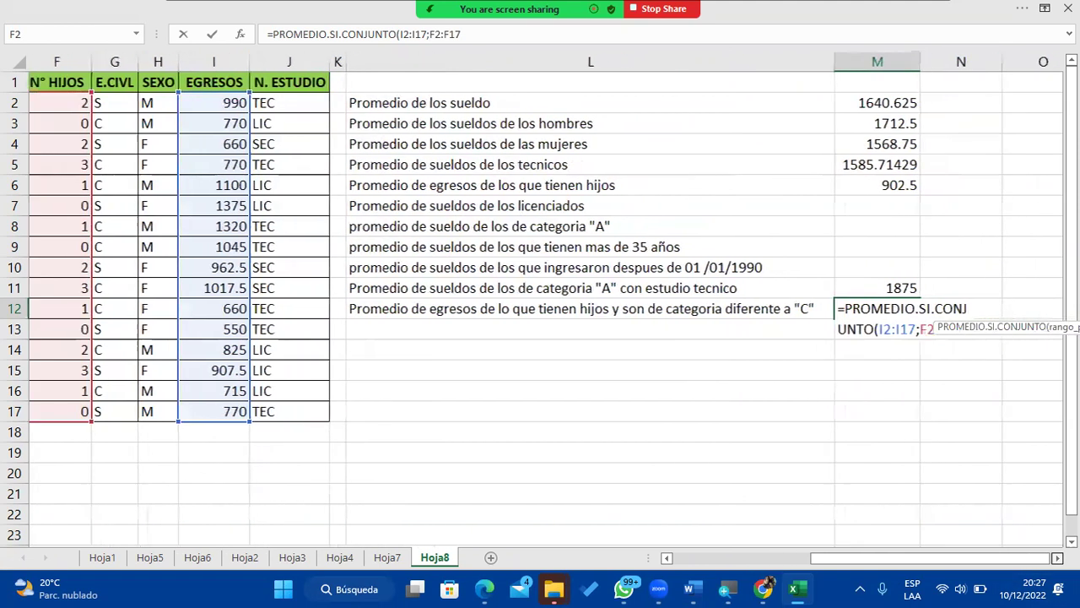
left_click(1056, 557)
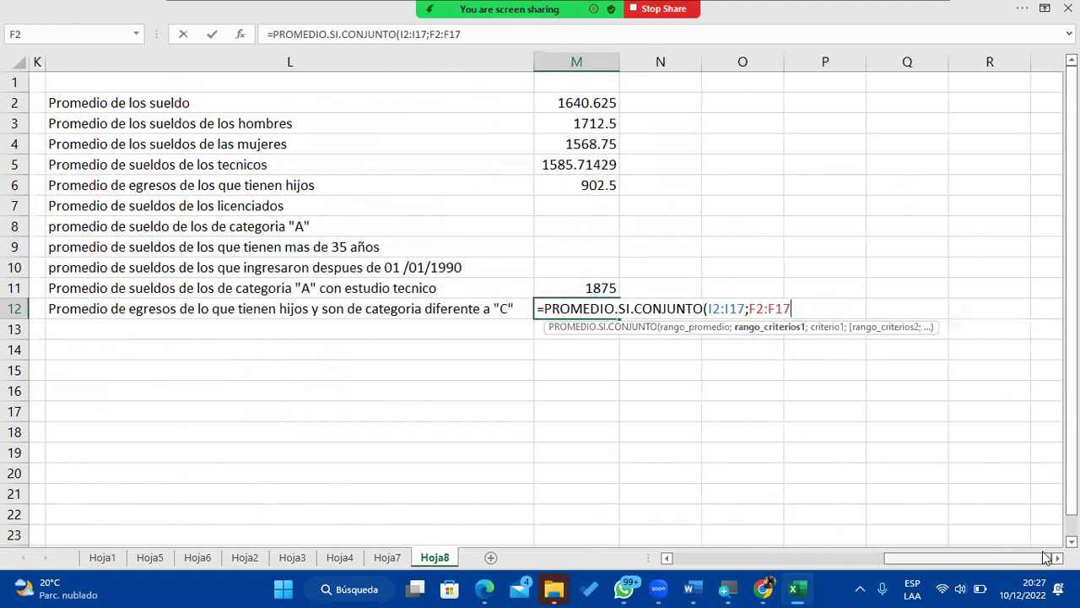
type(";")
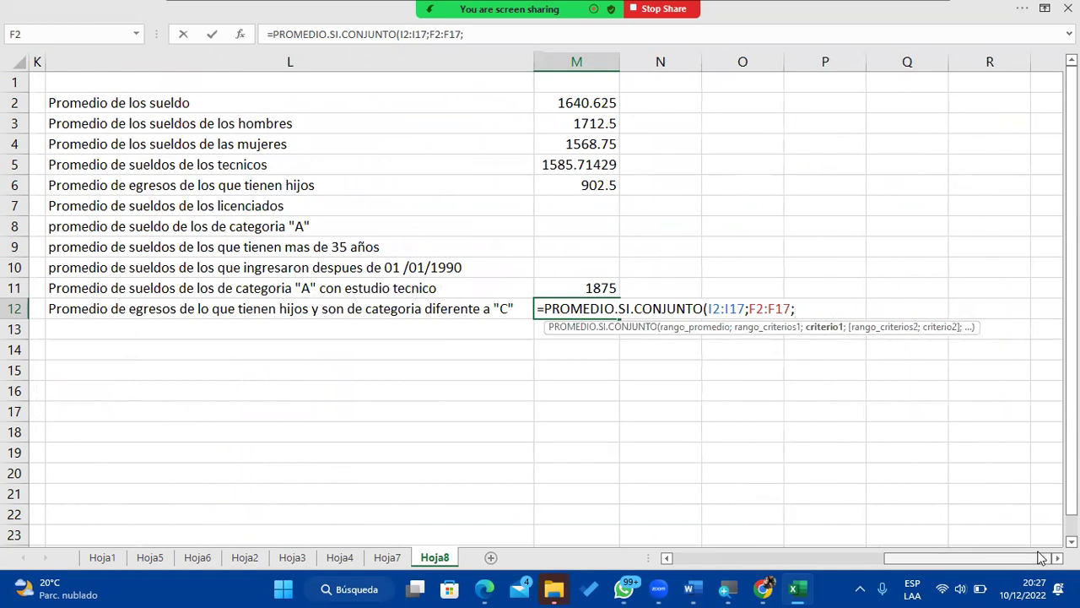
type("\">0\";")
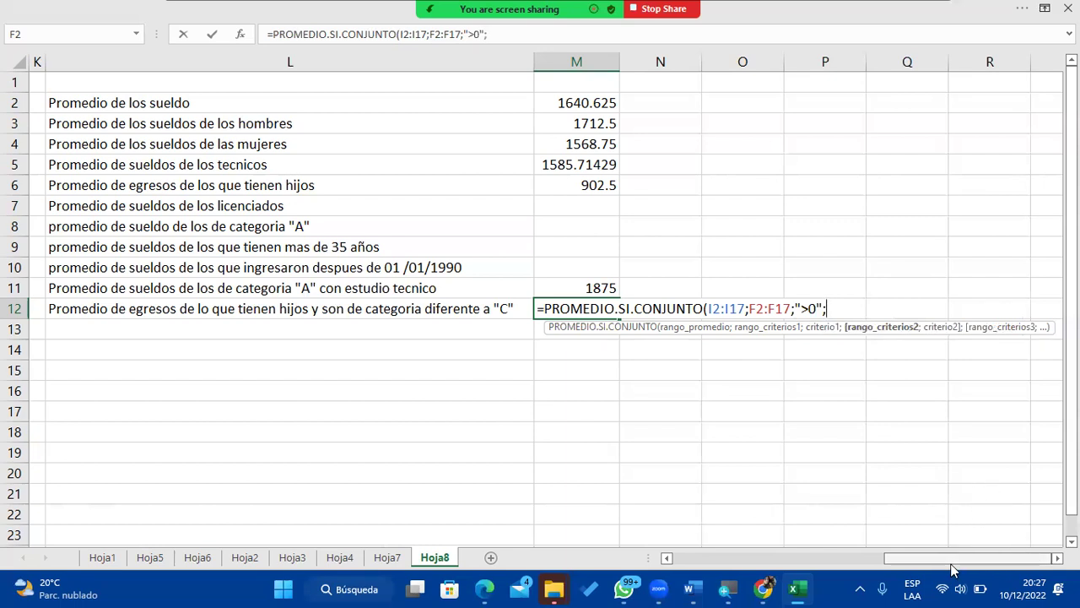
Step: Add E2:E172 with criterion "<>C", close the M12 formula and enter it
left_click_drag(948, 560, 736, 555)
left_click_drag(334, 103, 328, 412)
left_click_drag(886, 559, 1046, 558)
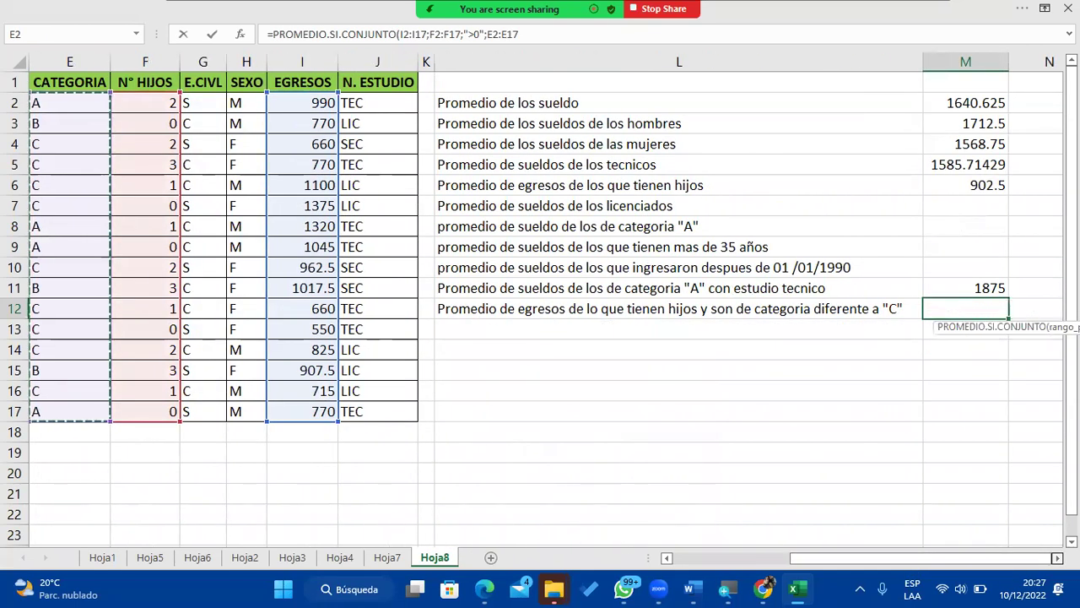
scroll(553, 308, "right", 4)
scroll(554, 309, "right", 3)
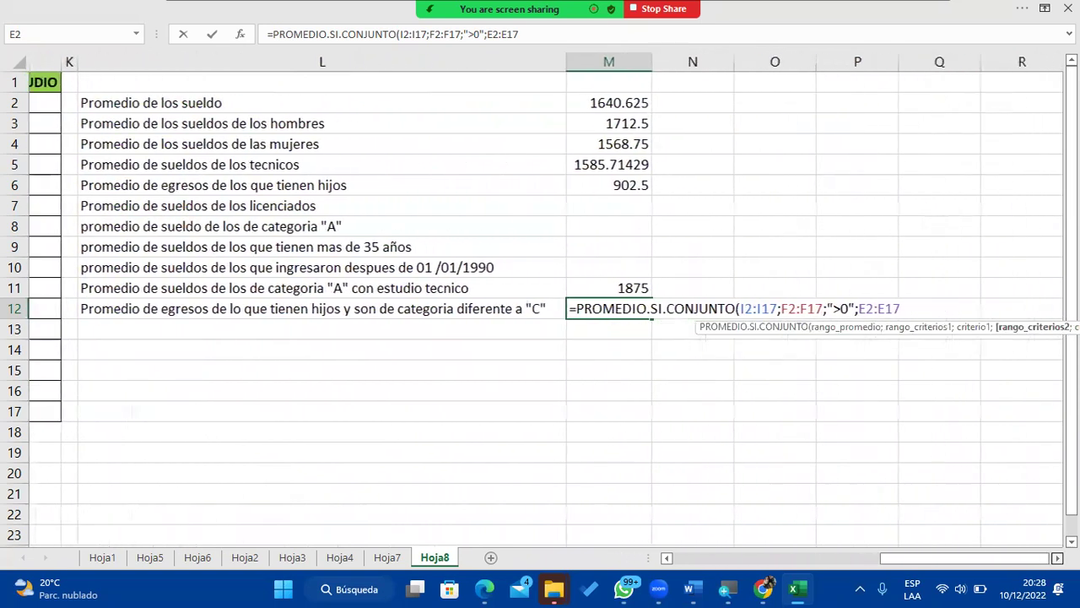
type("2")
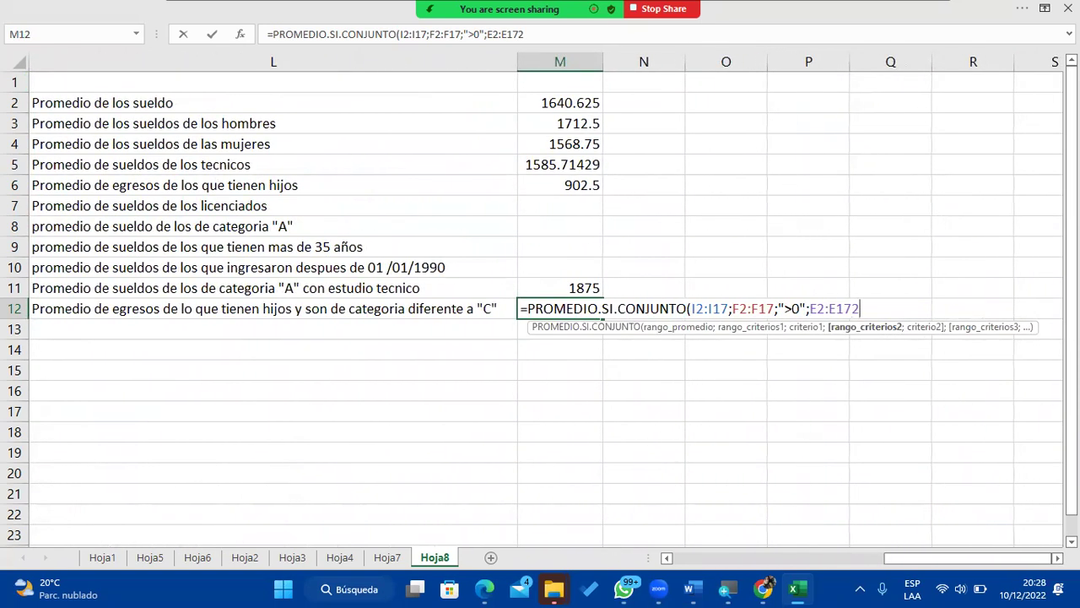
type("<>C")
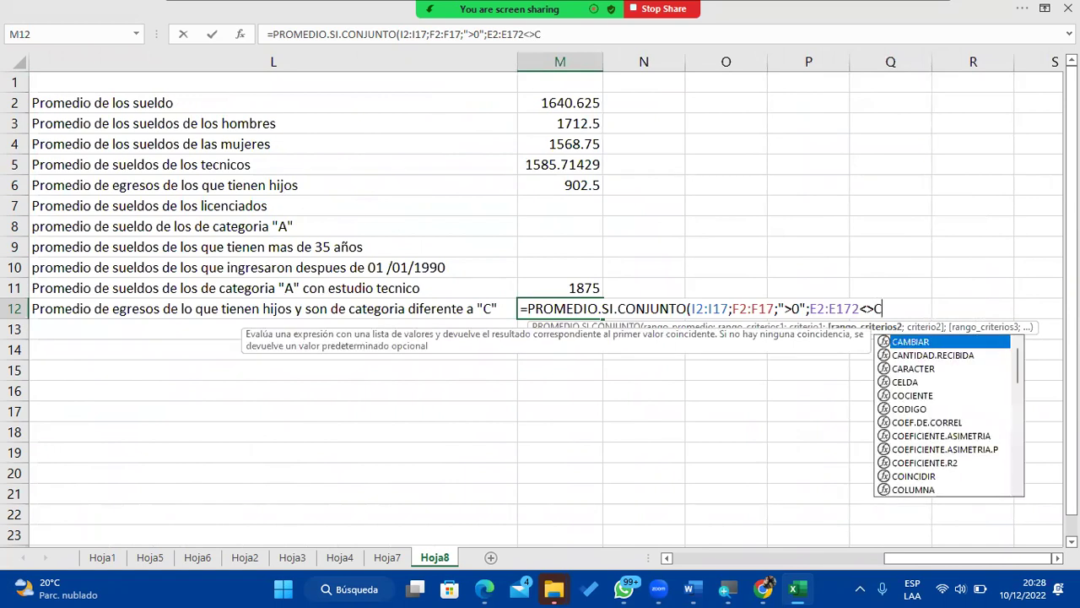
left_click(859, 308)
type(";\"")
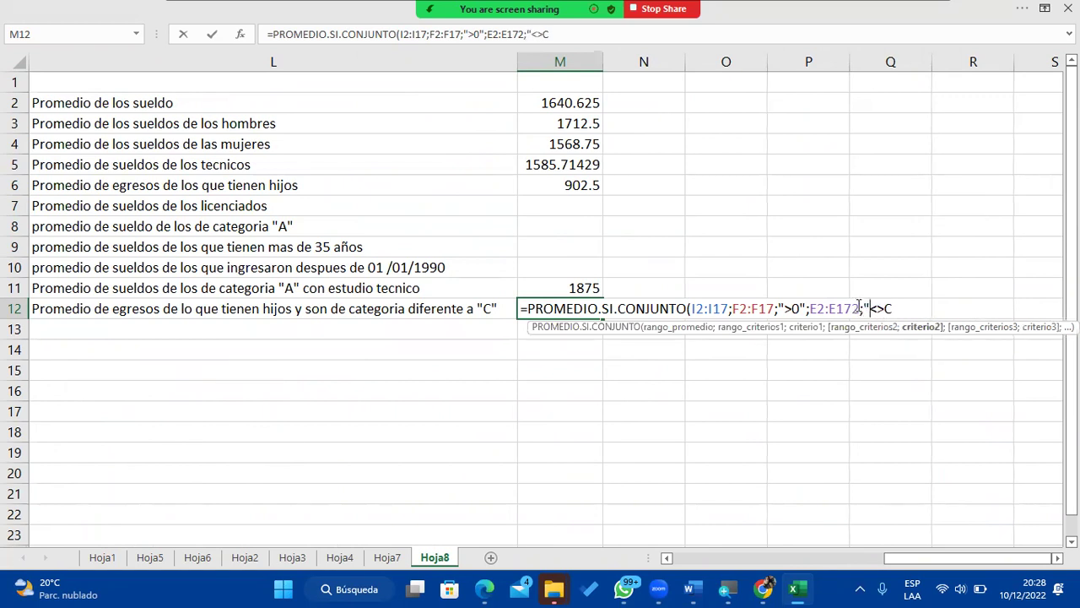
left_click(911, 310)
type("\")")
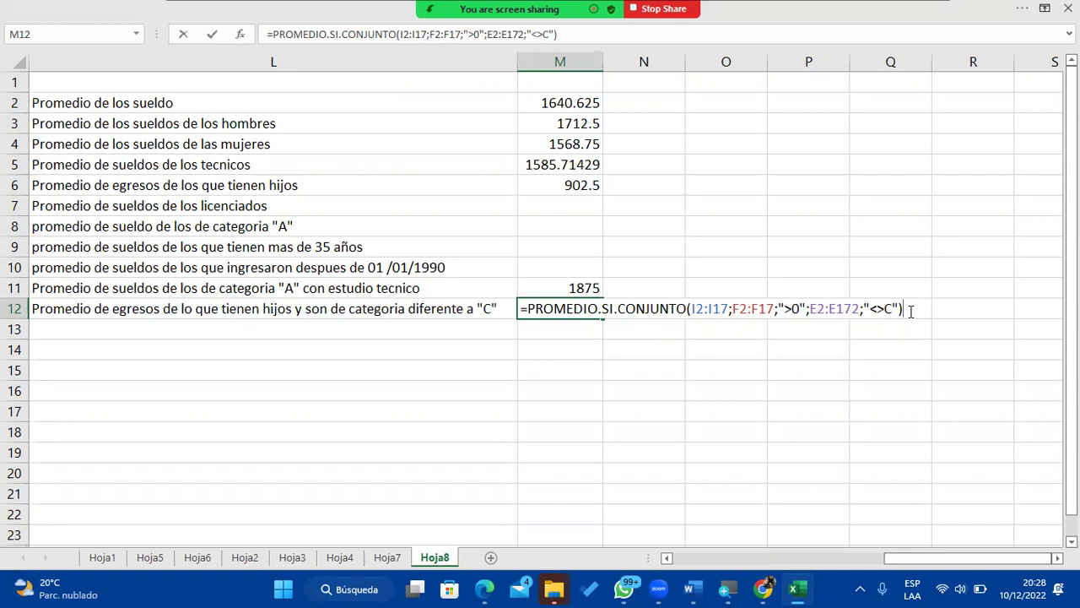
key("Return")
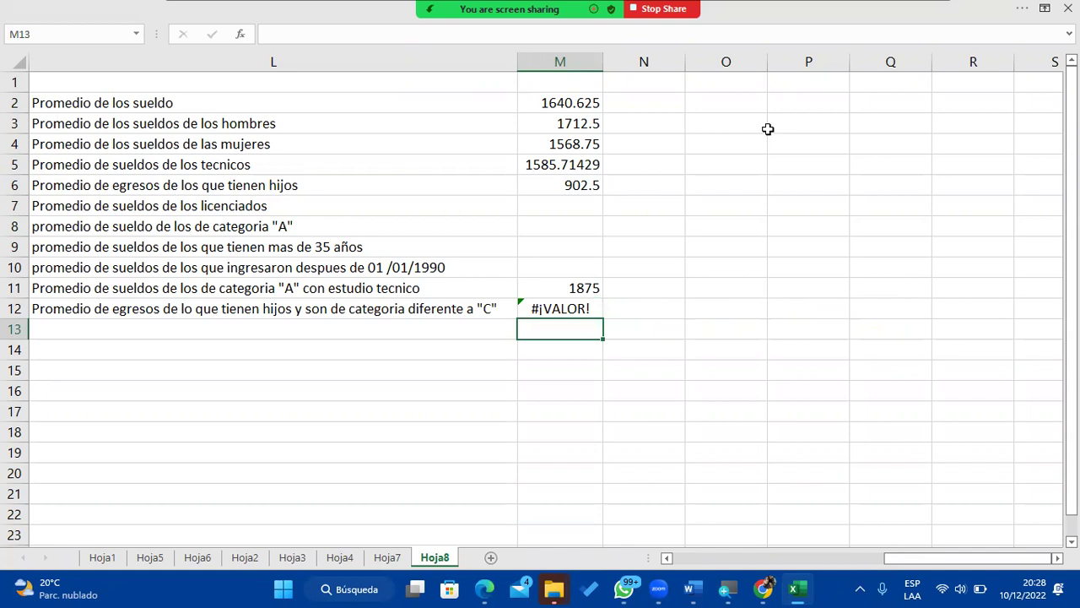
Step: Select M12, which shows #¡VALOR!, and open its formula for in-cell editing
left_click(562, 307)
double_click(562, 307)
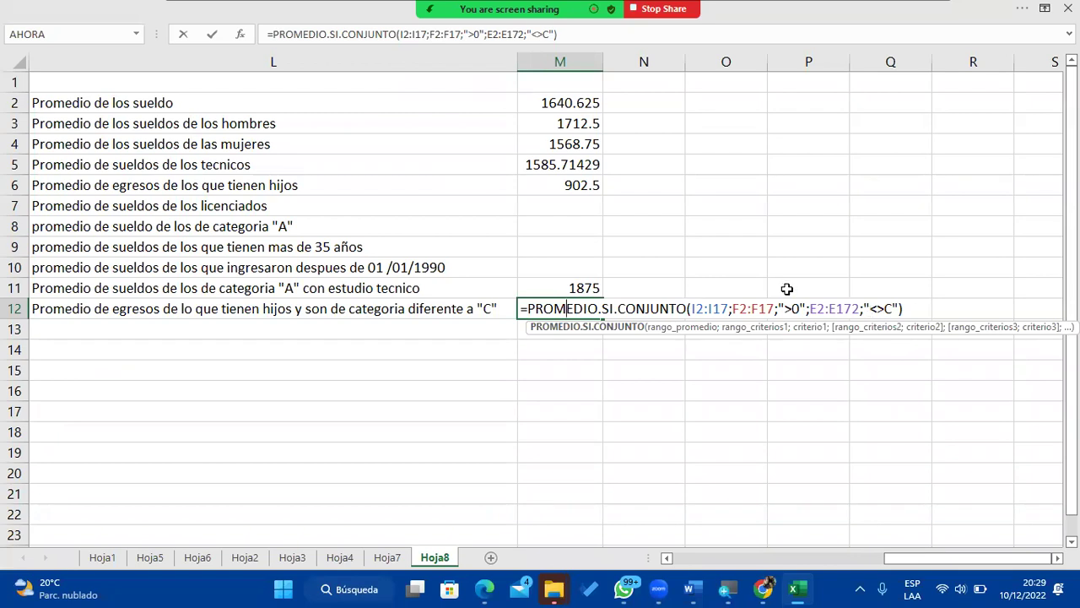
Step: Fix M12's range from E2:E172 to E2:E17 and re-enter it so it shows 1058.75
mouse_move(915, 564)
left_mouse_down()
mouse_move(887, 564)
mouse_move(903, 564)
left_mouse_up()
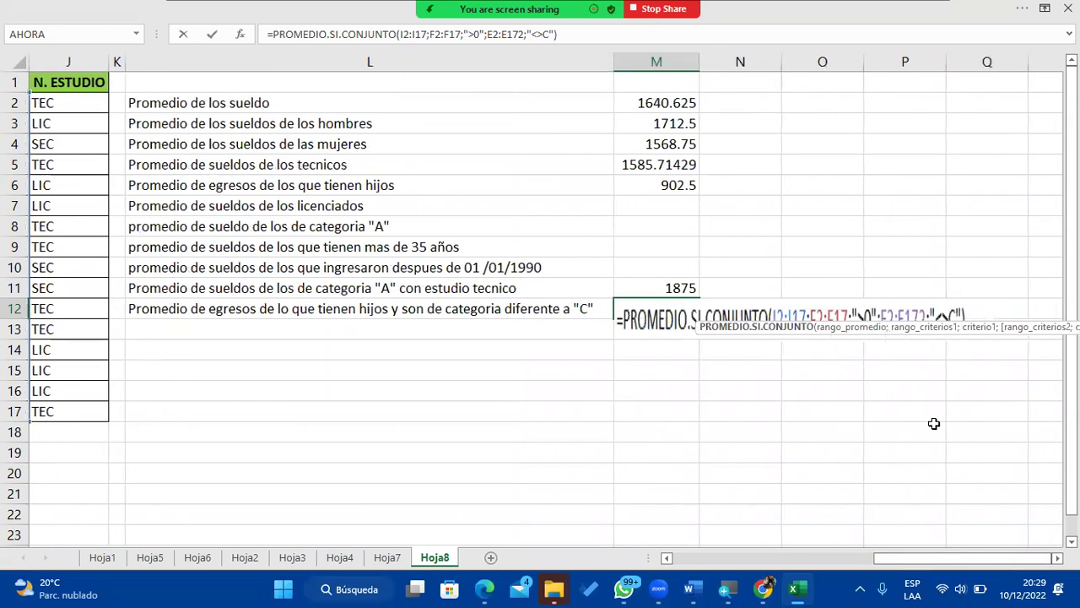
left_click(958, 309)
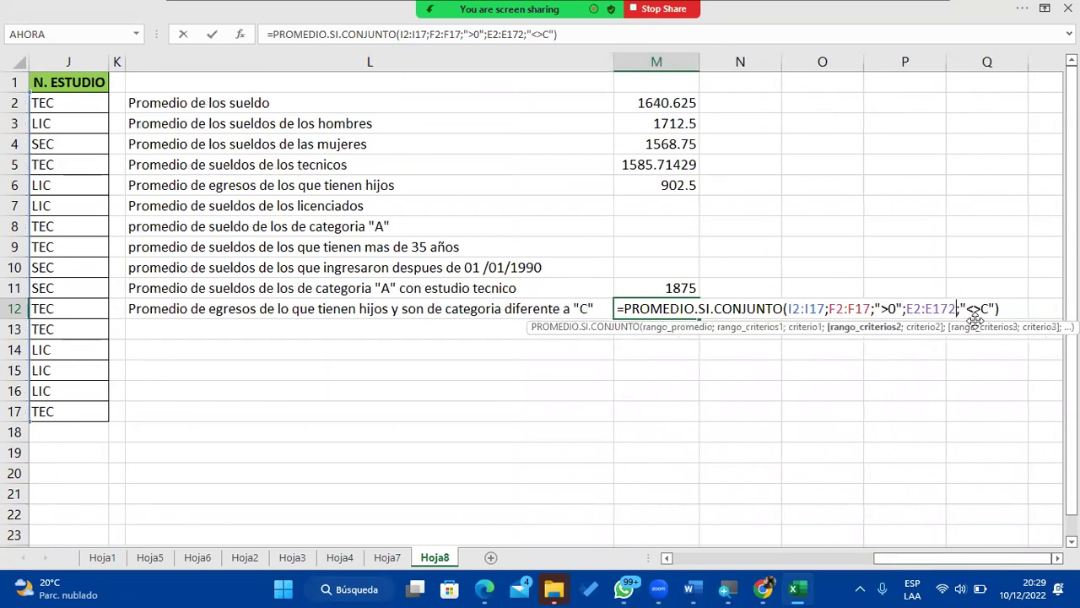
key("BackSpace")
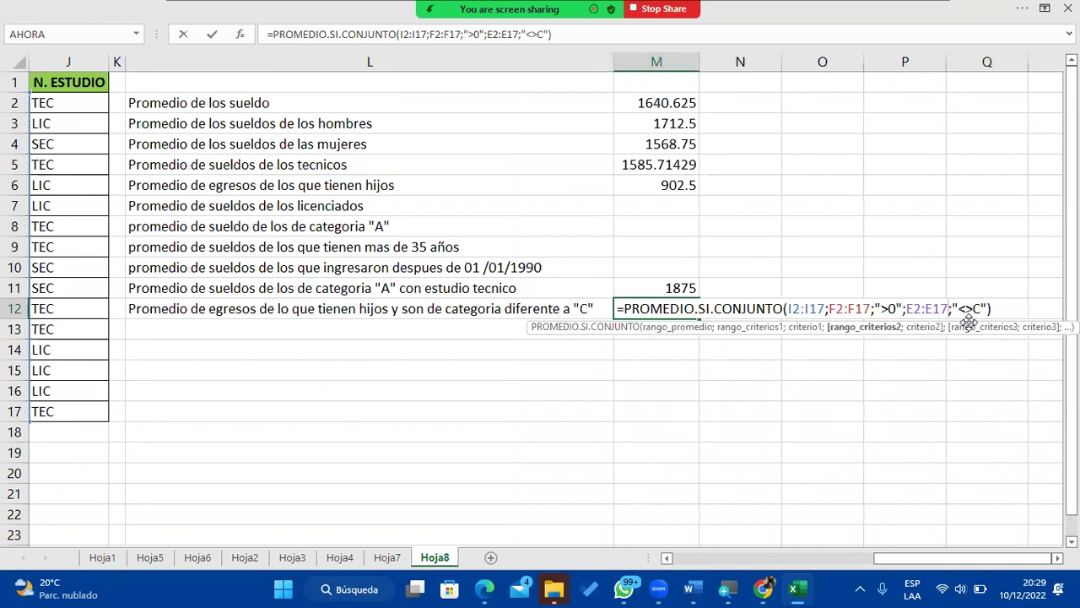
key("Return")
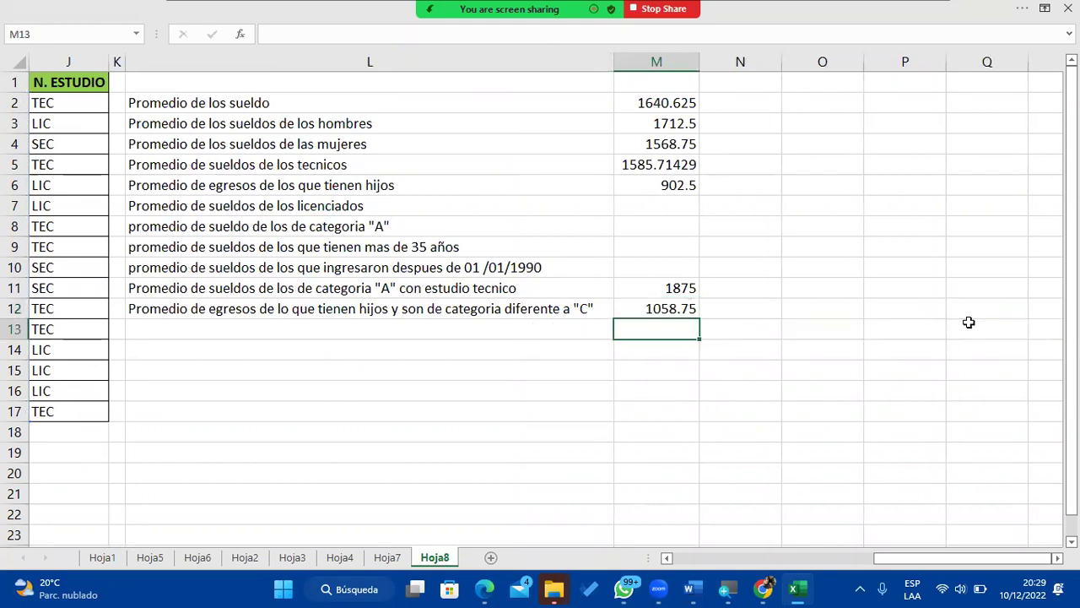
left_click(660, 308)
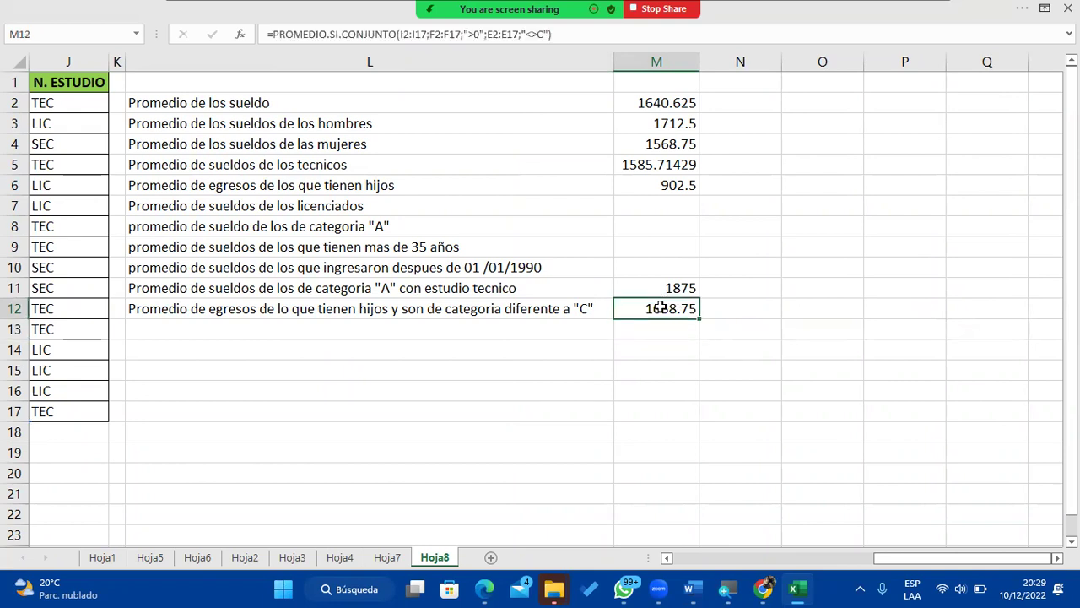
double_click(661, 308)
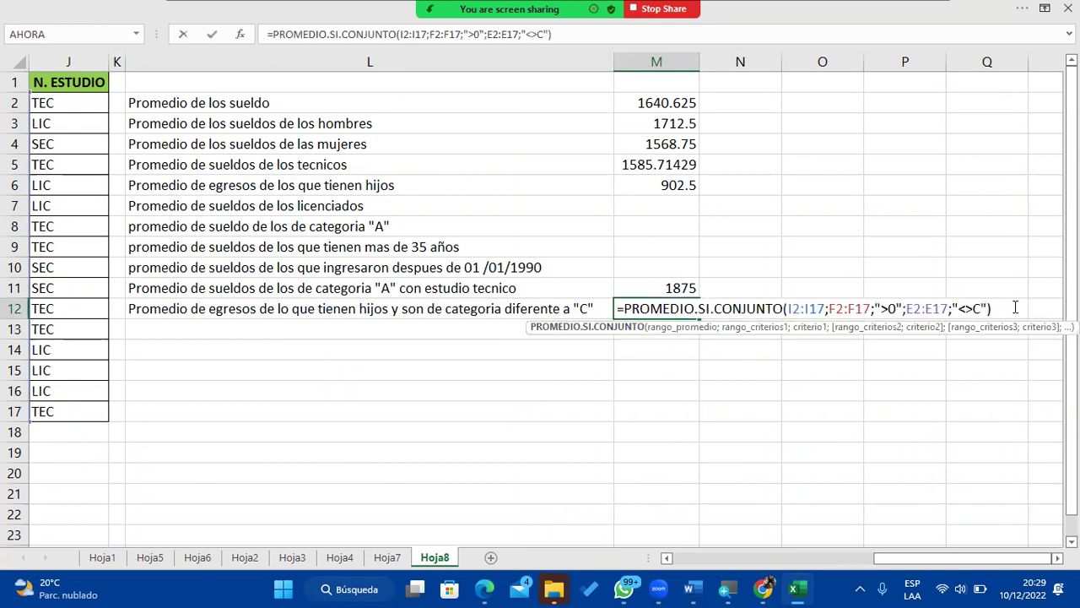
left_click(998, 308)
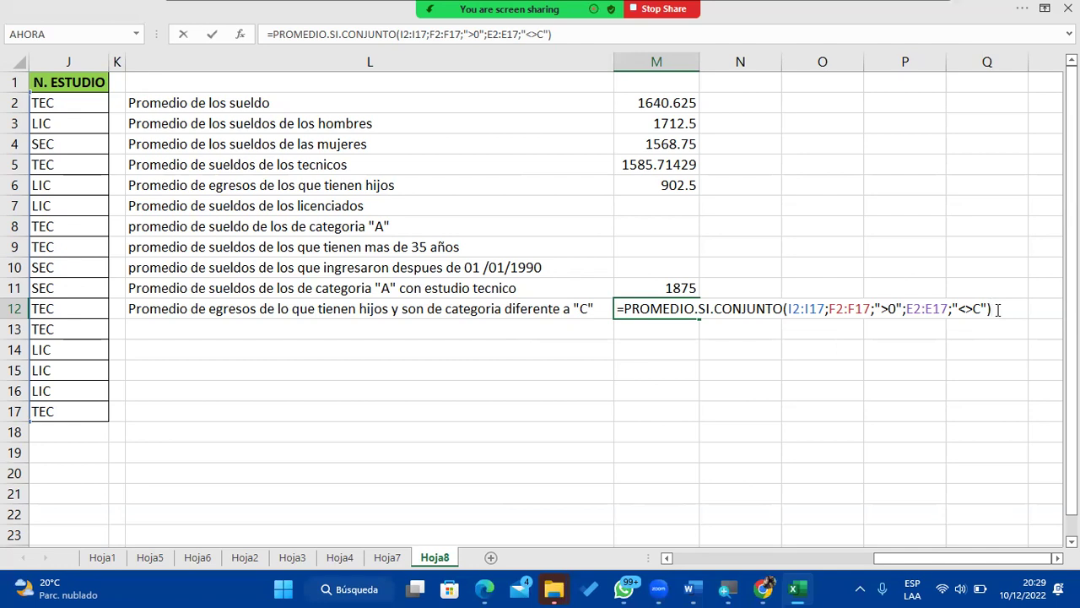
key("Return")
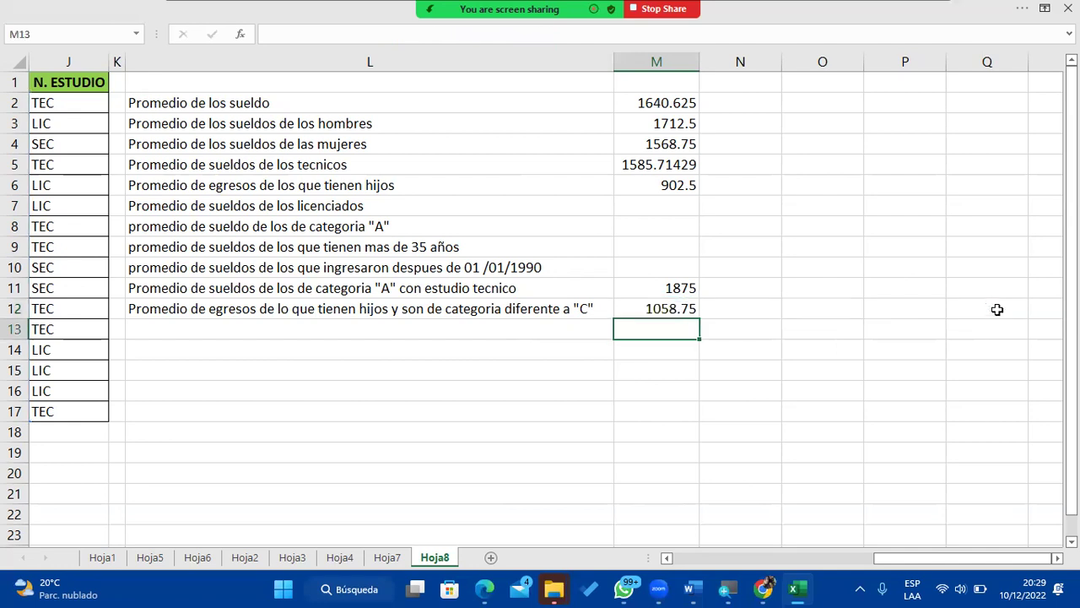
Step: Enter the label 'Promedio de los que tienen categoria "B" con mas de un hijo' in L13
key("Up")
key("Left")
key("Down")
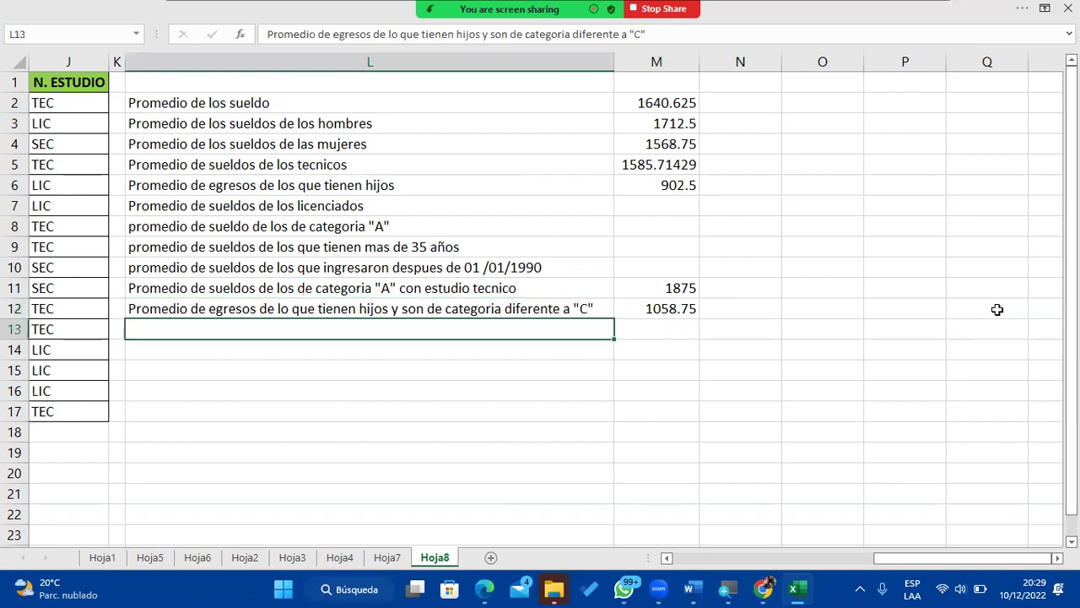
type("P")
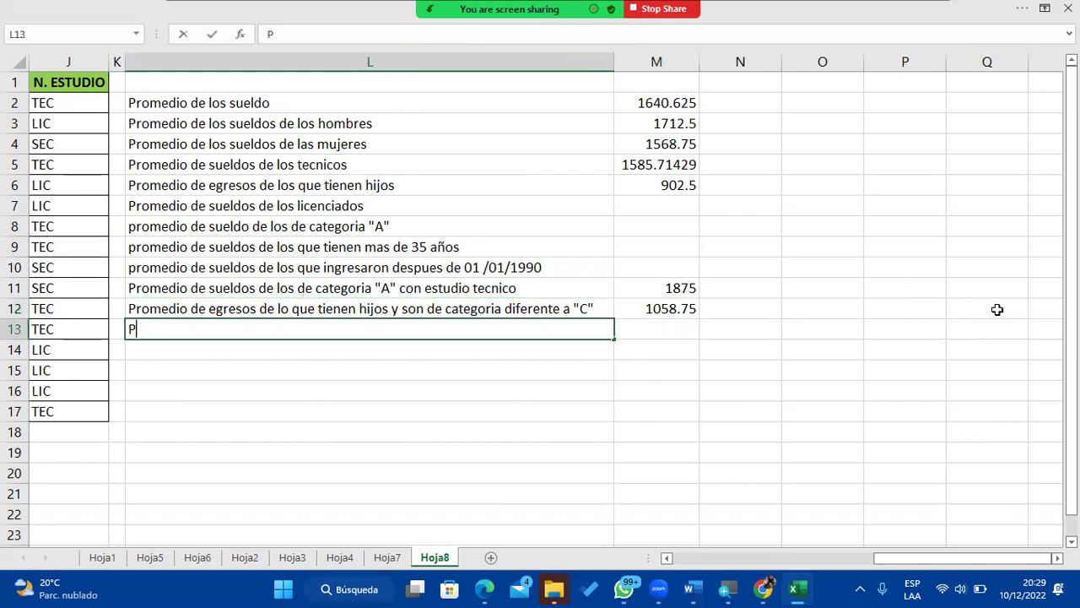
type("romedio de l")
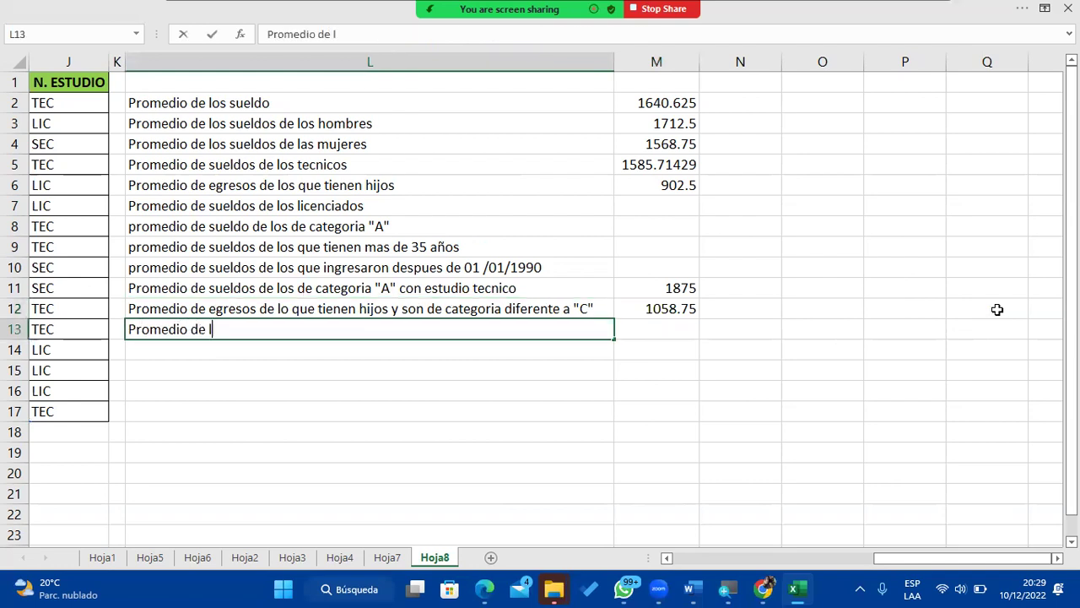
type("os que tienen")
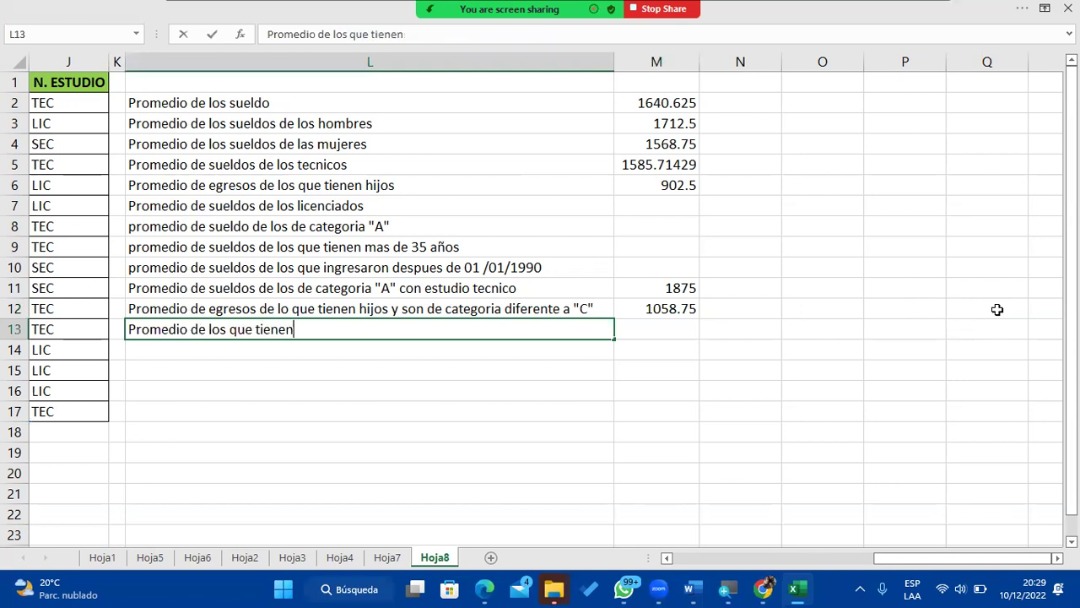
type(" categor")
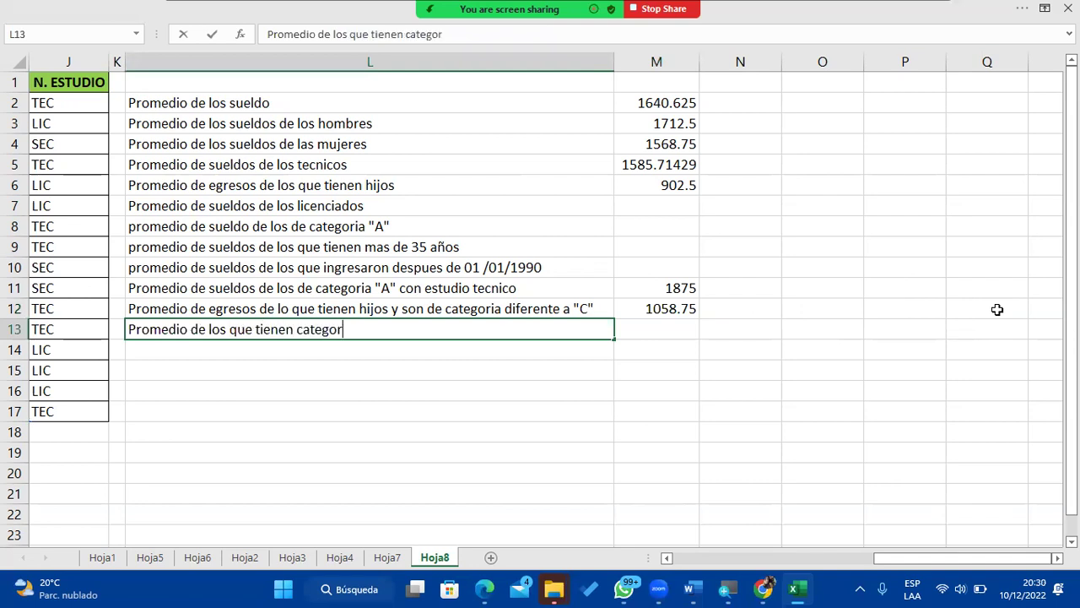
type("ia \"B\" con m")
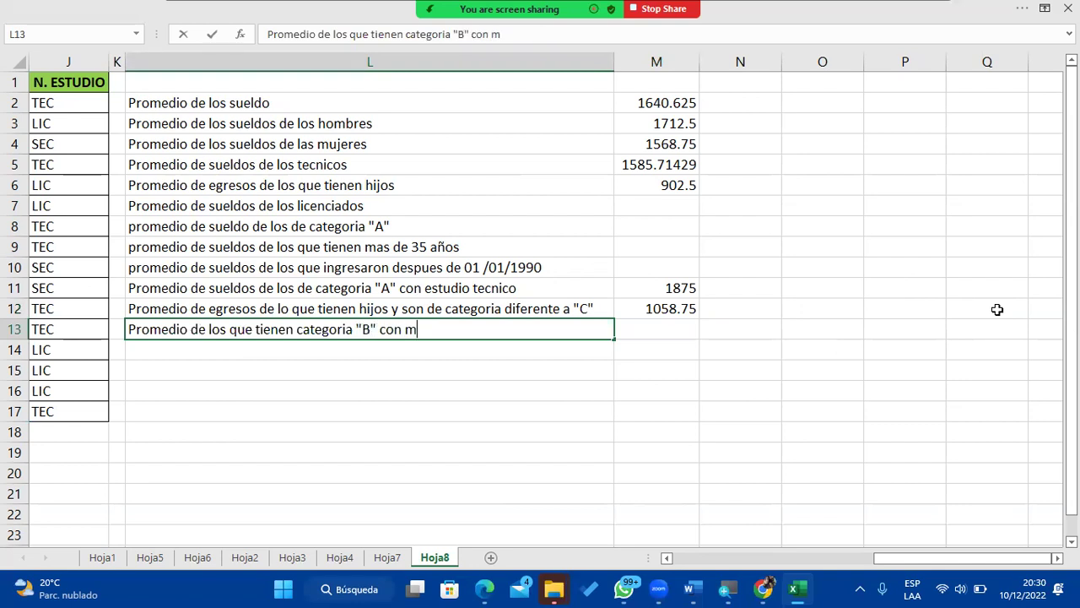
type("as d")
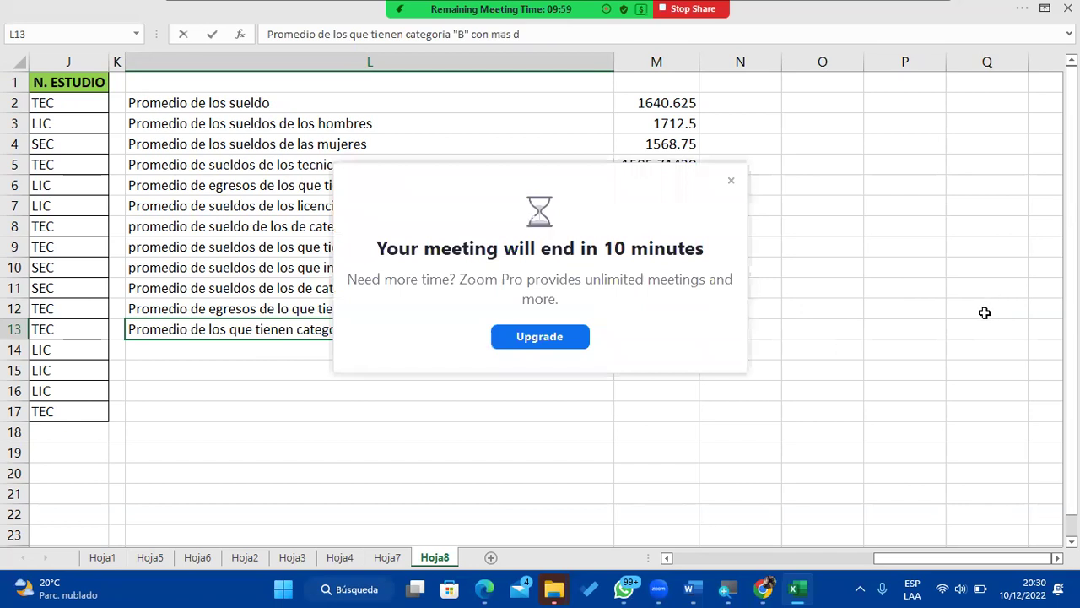
left_click(731, 180)
type("e un hijo")
key("Tab")
Step: Start an =PROMEDIO.SI.CONJUNTO( formula in M13, then bring up Zoom's participants list
type("=promedi")
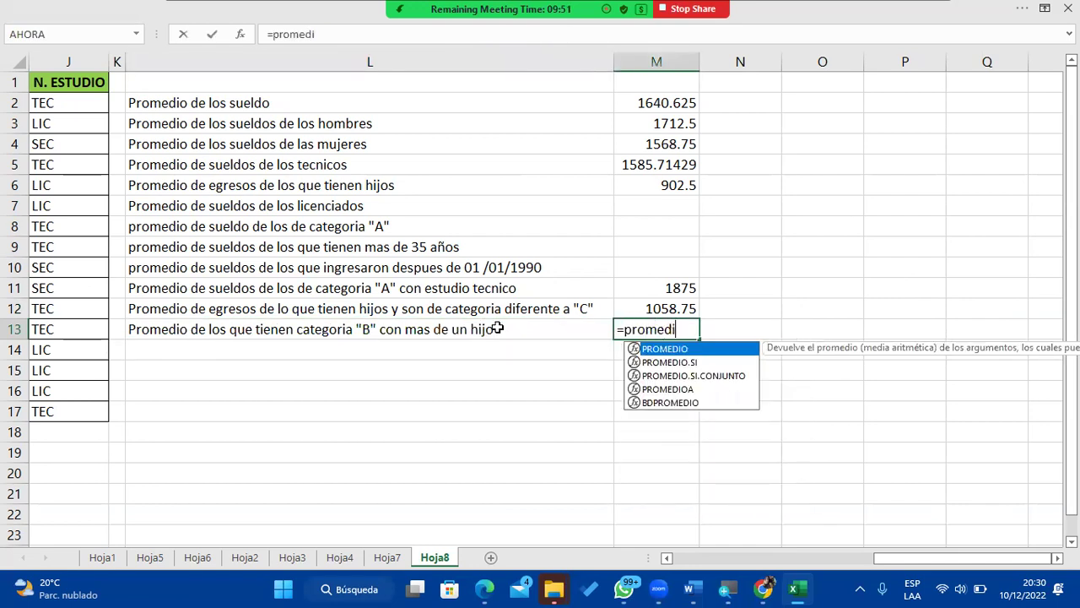
double_click(678, 379)
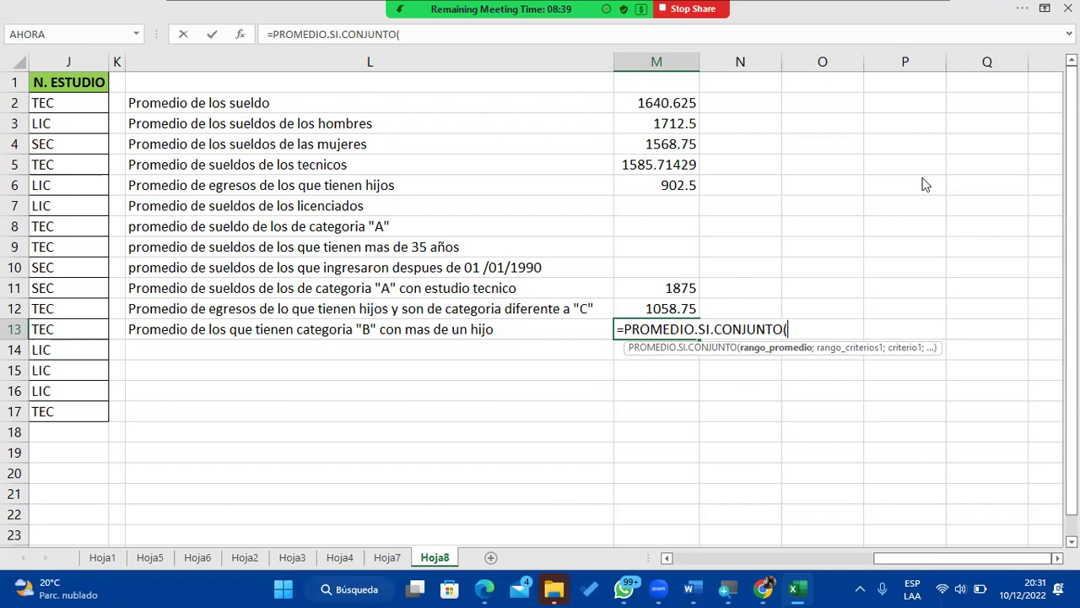
key("alt+u")
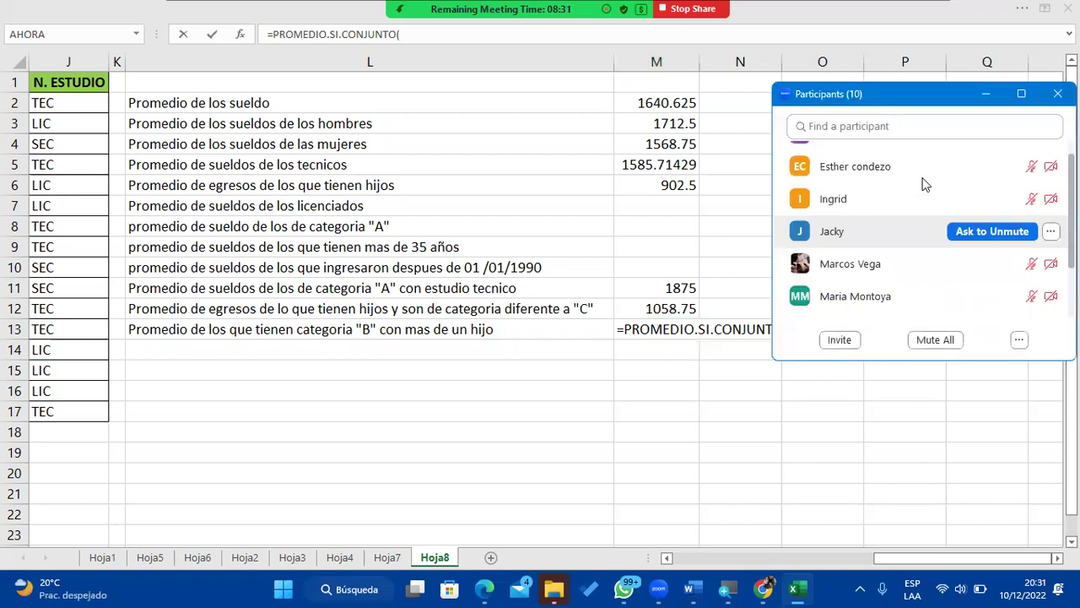
Step: Scroll through the 10 Zoom participants, then return to M13's formula in Excel
scroll(926, 184, "down", 1)
scroll(925, 184, "down", 1)
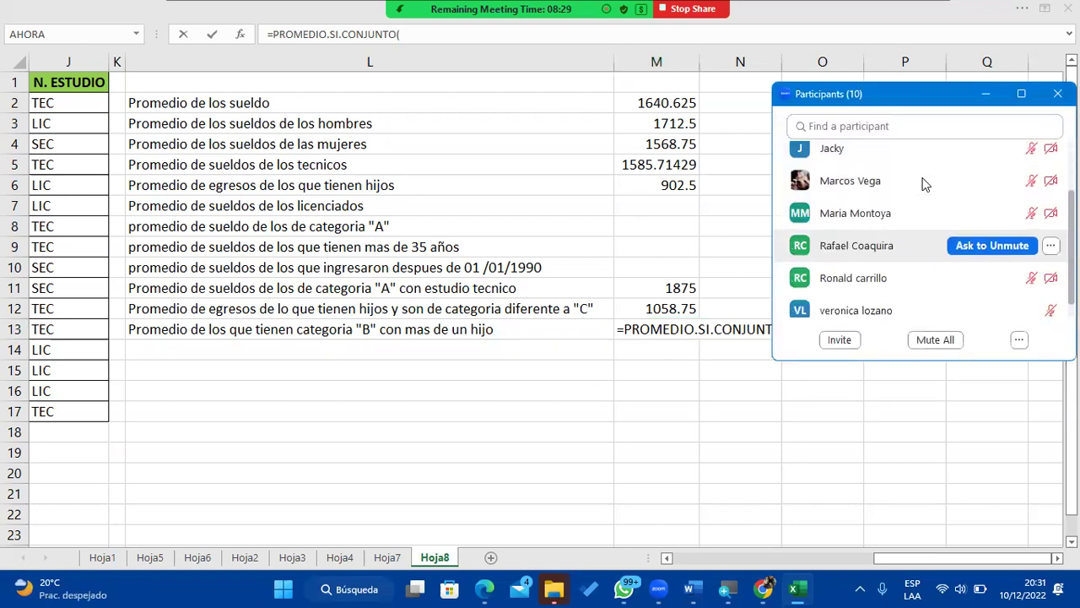
scroll(925, 184, "down", 1)
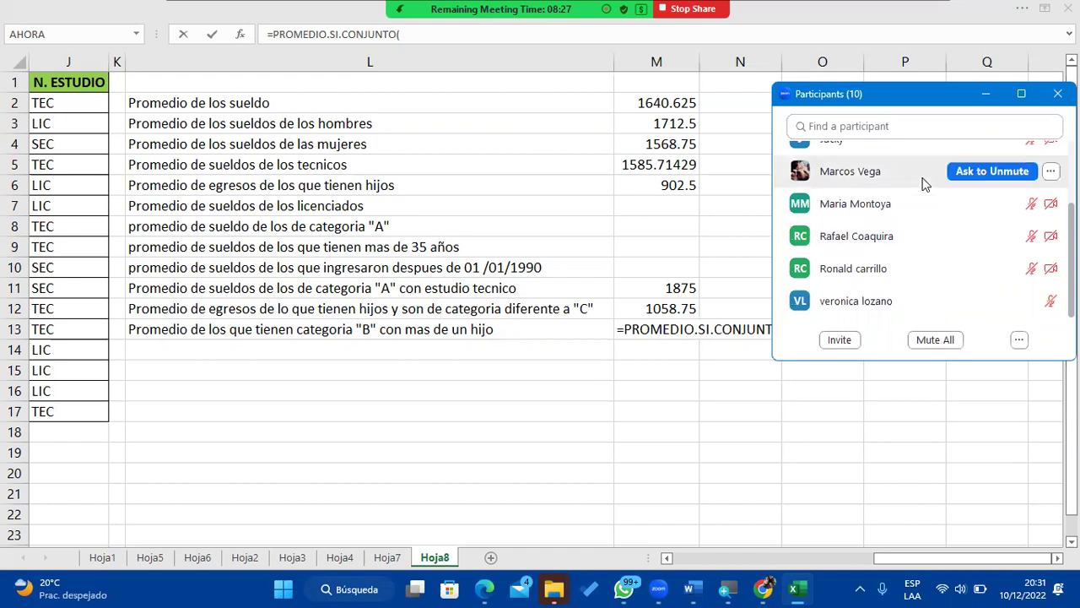
left_click(819, 308)
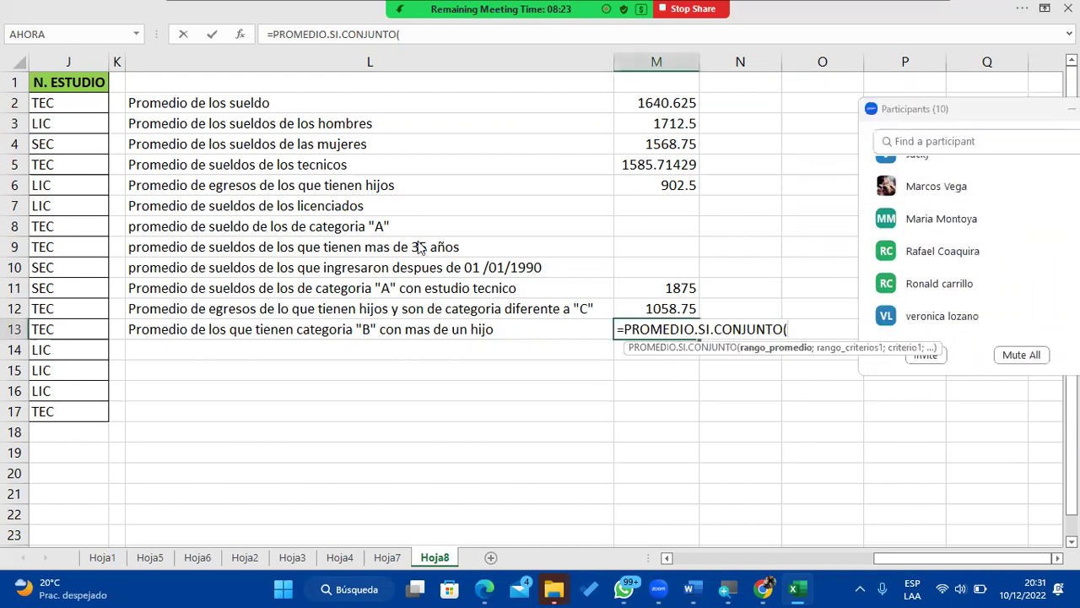
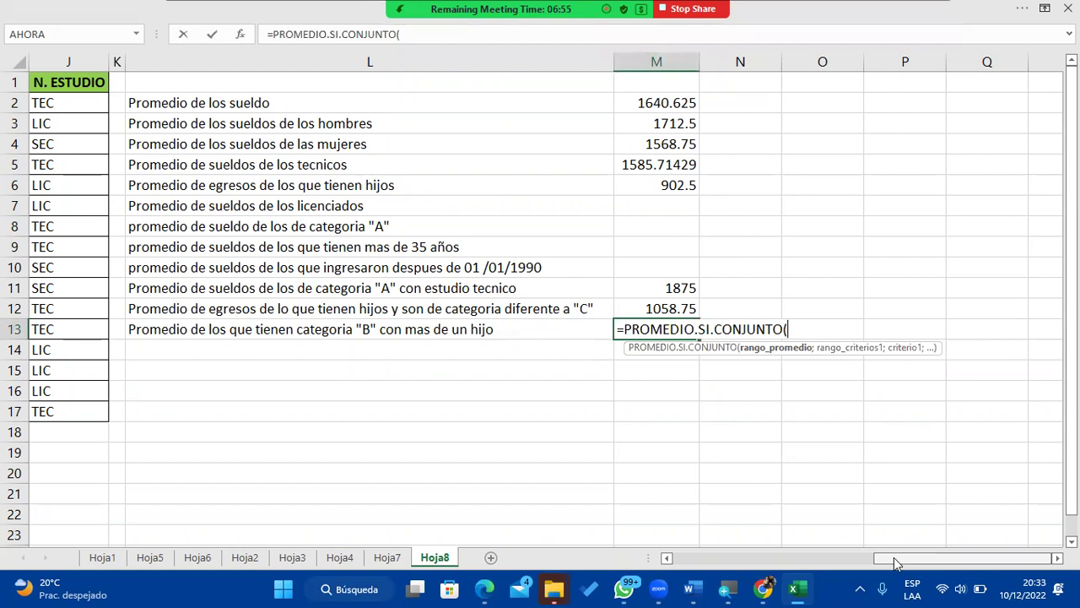
Step: Cancel the half-typed PROMEDIO.SI.CONJUNTO formula in M13 so the cell stays empty
left_click_drag(894, 557, 815, 546)
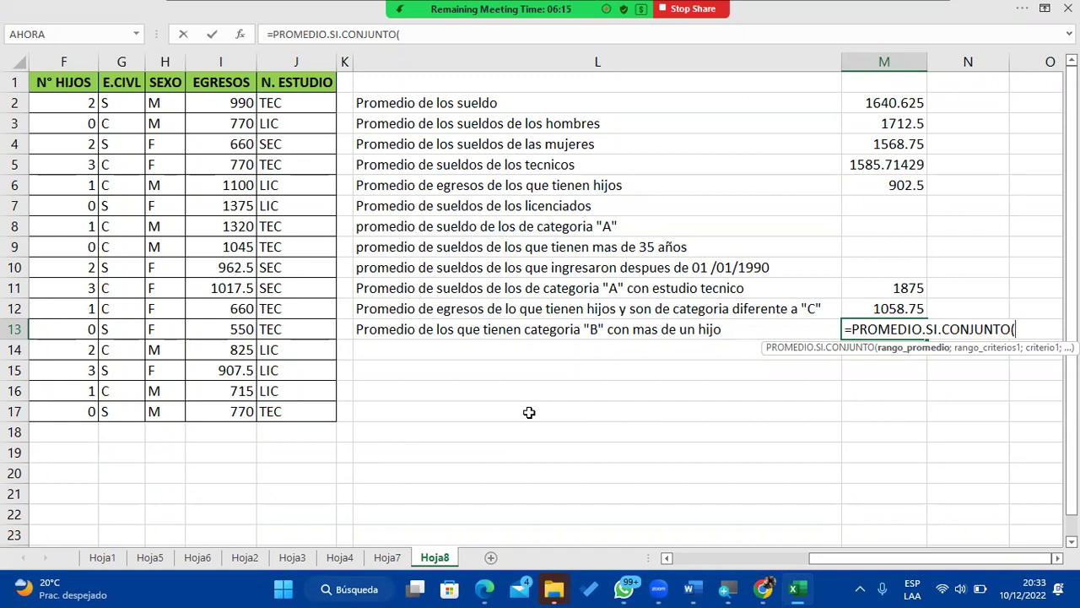
key("Escape")
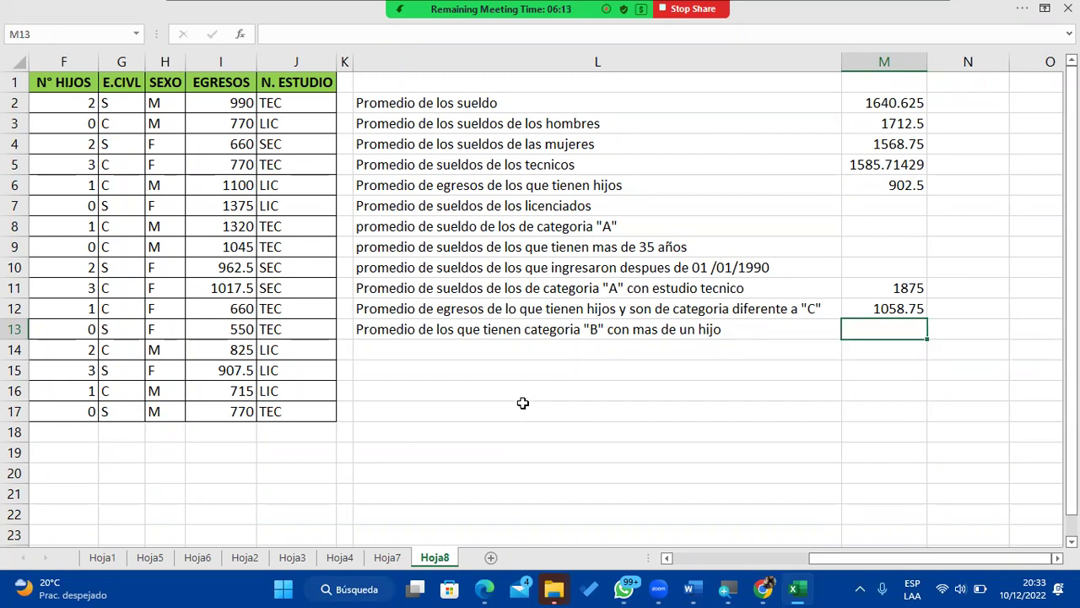
Step: Edit L13 to read 'Promedio de los sueldo de los que tienen categoria "B" con mas de un hijo'
left_click(406, 328)
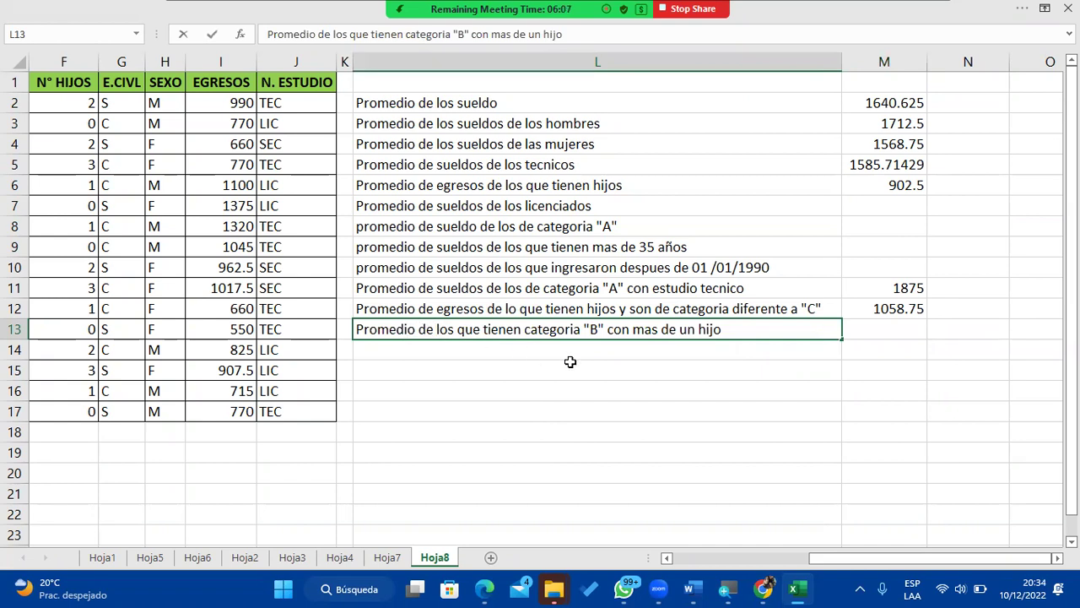
key("F2")
key("Home")
key("Right")
key("Right")
key("Right")
key("Right")
key("Right")
key("Right")
key("Right")
key("BackSpace")
key("Right")
key("Right")
key("Right")
key("Right")
key("Right")
key("Right")
key("Right")
type("sueldo")
key("BackSpace")
key("BackSpace")
key("BackSpace")
key("BackSpace")
key("BackSpace")
key("BackSpace")
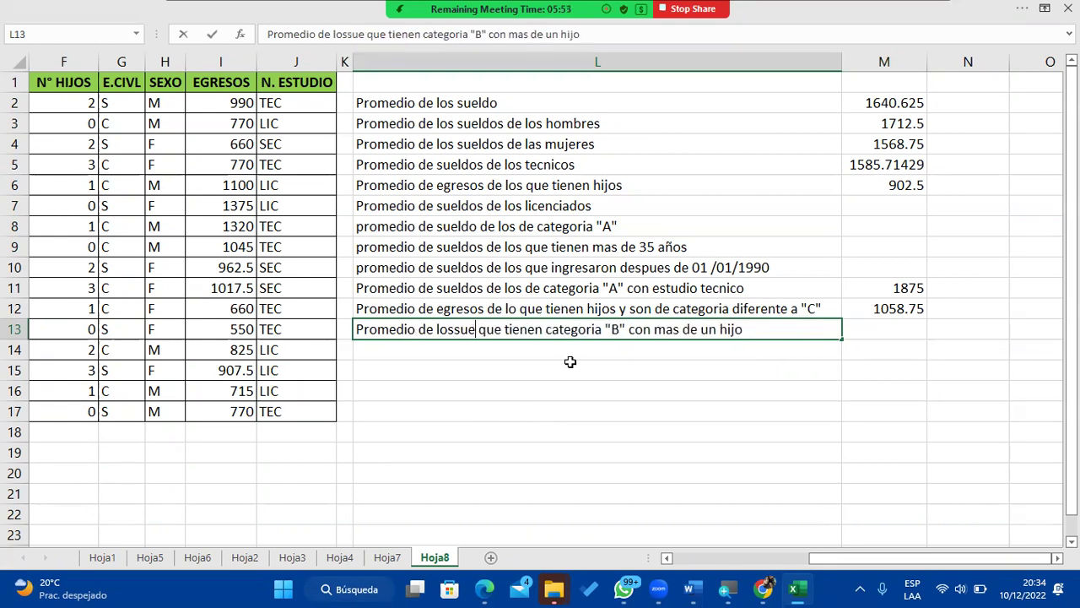
type("sueldo")
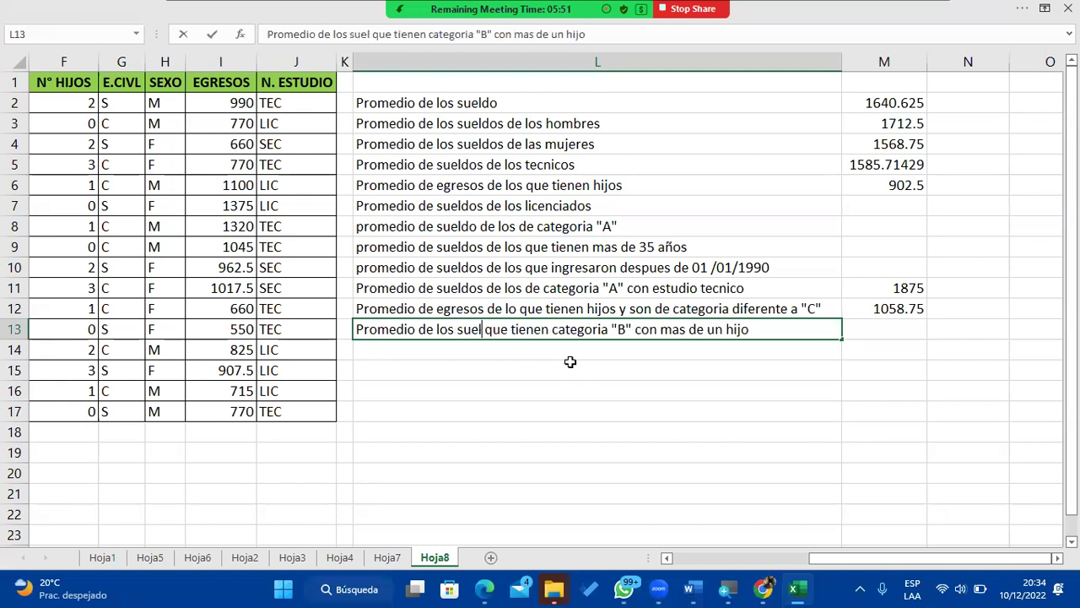
type(" de los")
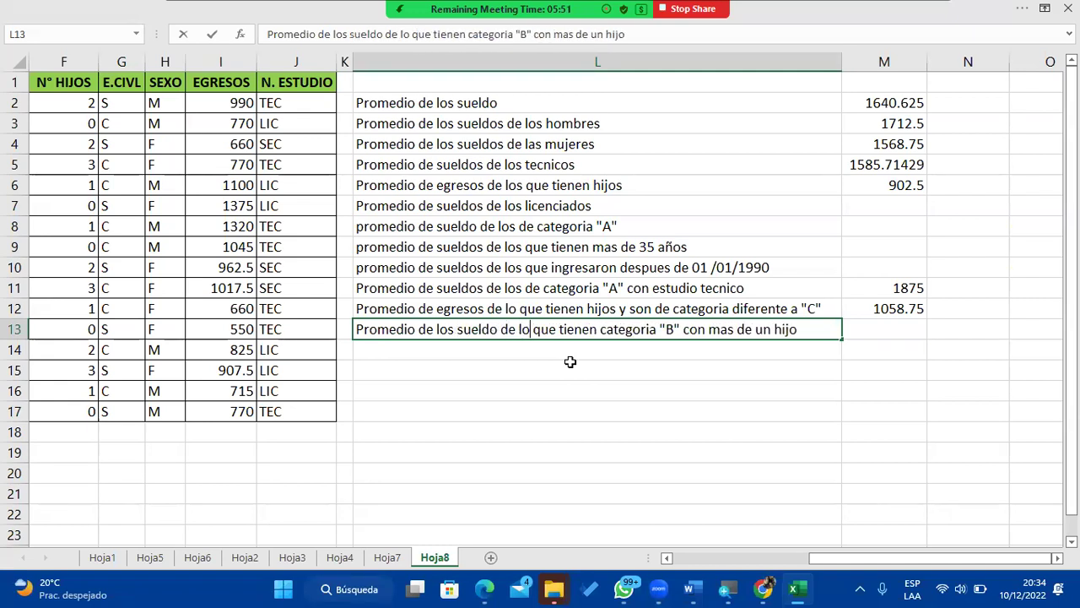
key("Return")
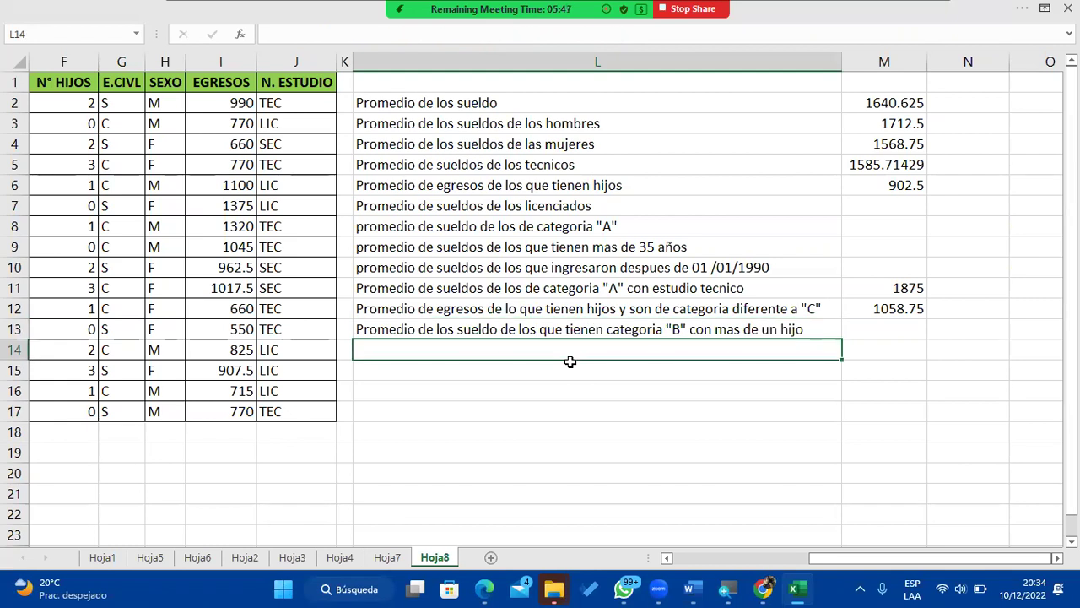
Step: Begin a =PROMEDIO.SI.CONJUNTO( formula in M13 from the =prome suggestions
double_click(875, 325)
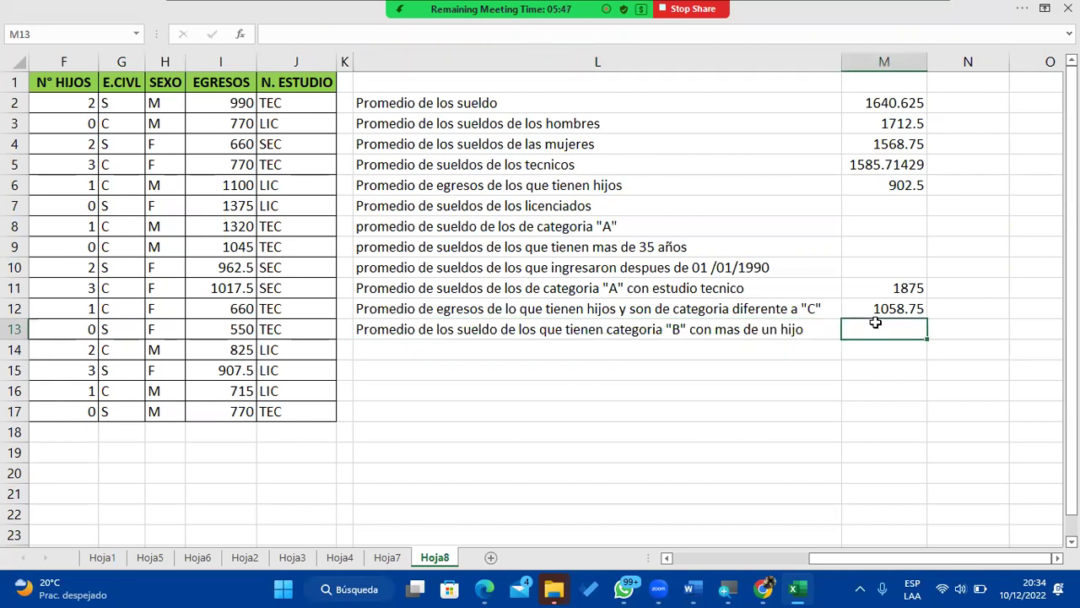
type("=prome")
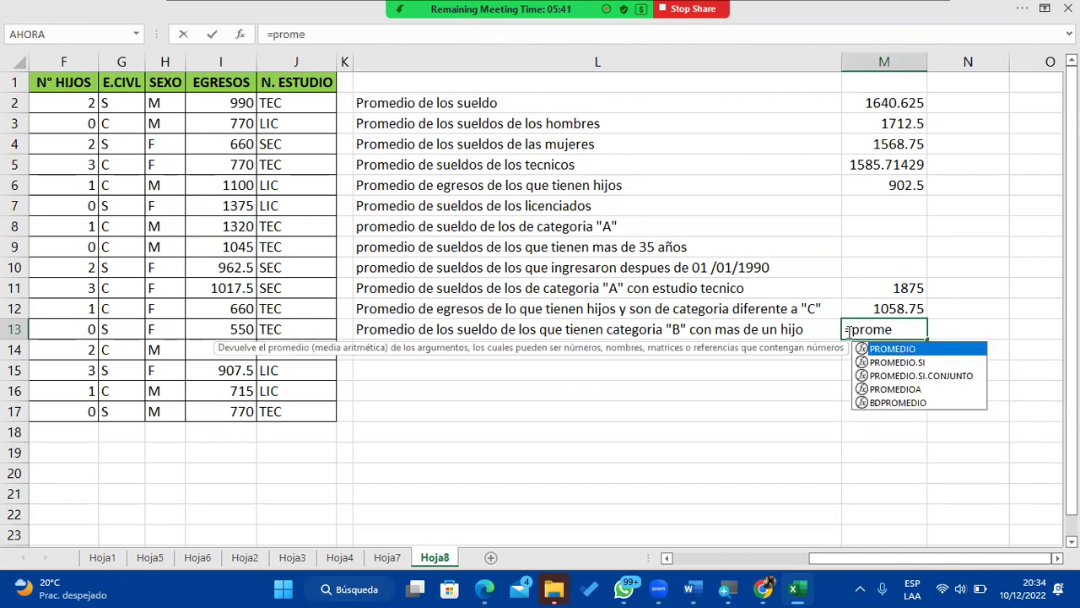
double_click(902, 362)
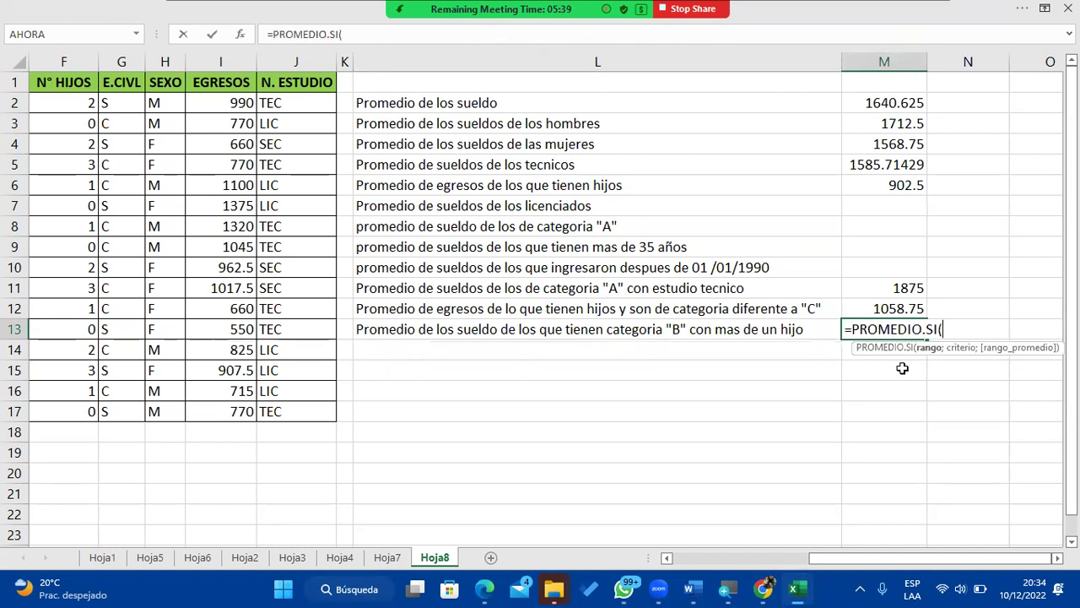
key("BackSpace")
key("BackSpace")
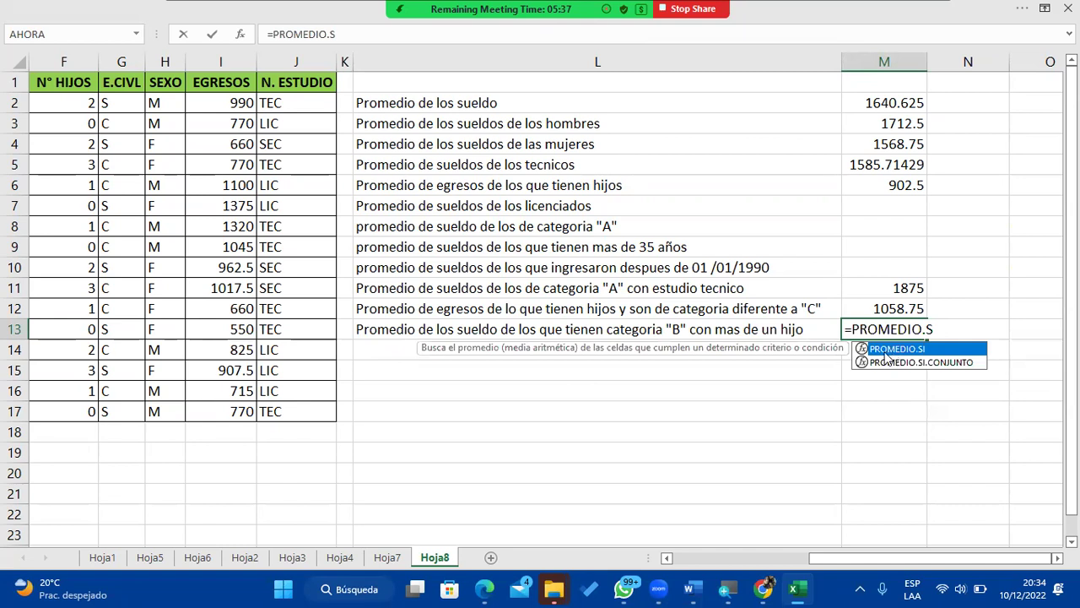
double_click(891, 363)
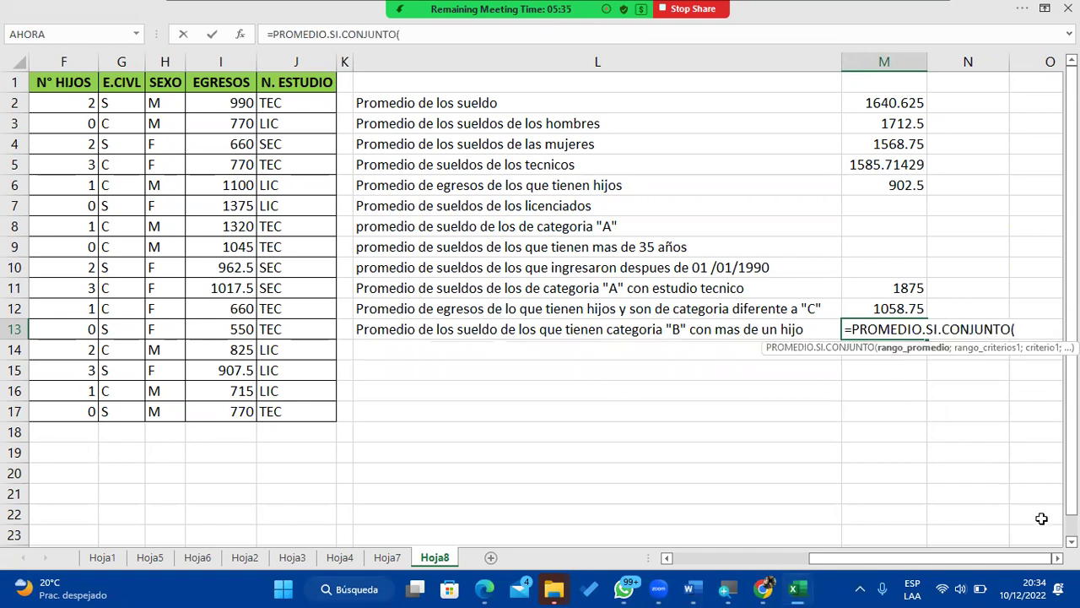
scroll(994, 498, "right", 2)
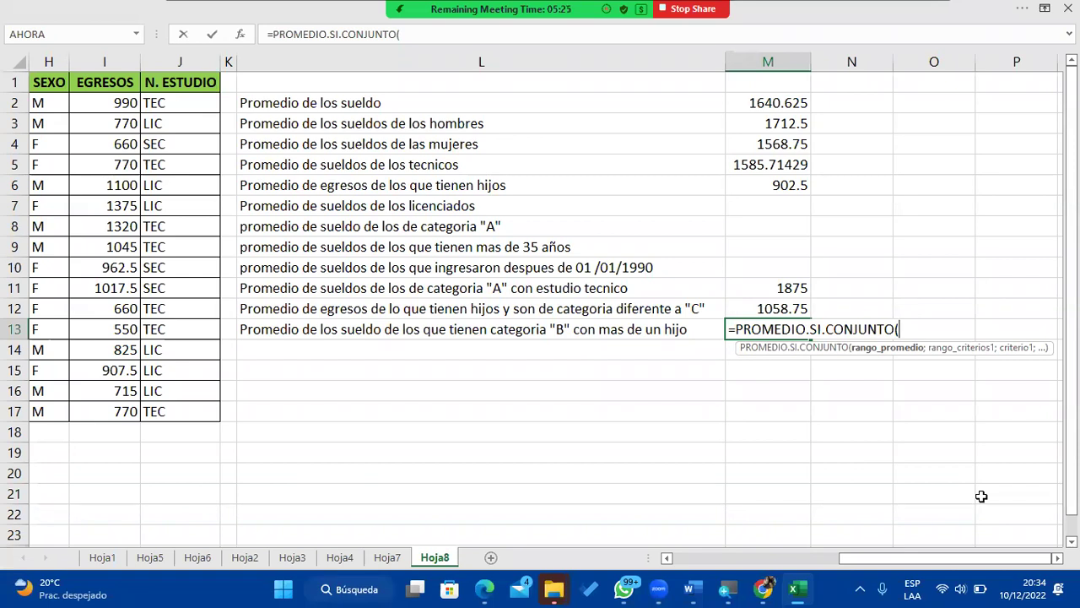
left_click_drag(855, 560, 740, 563)
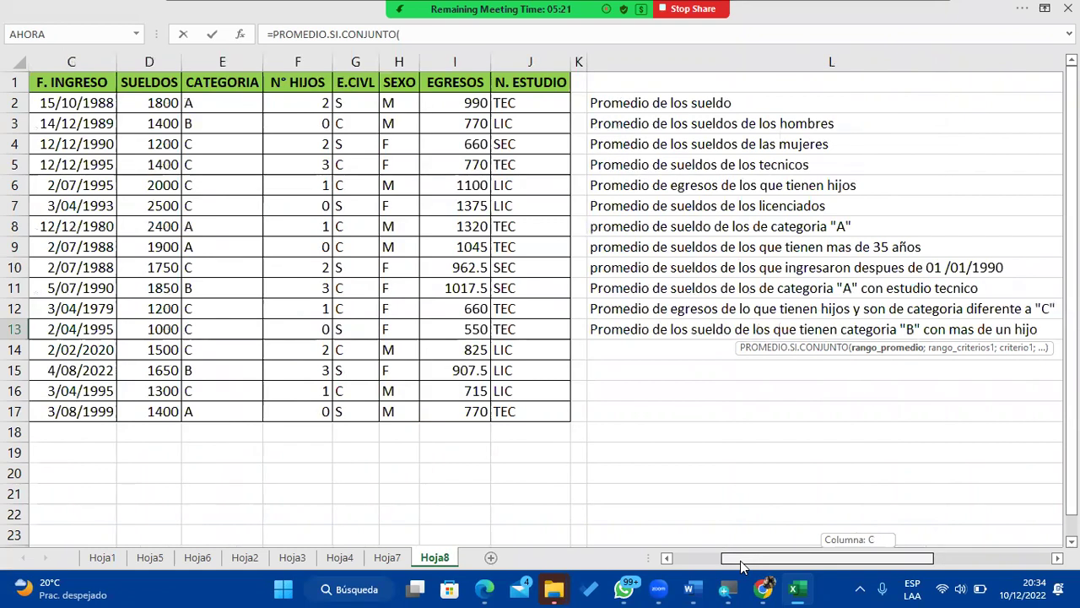
left_click_drag(740, 560, 760, 560)
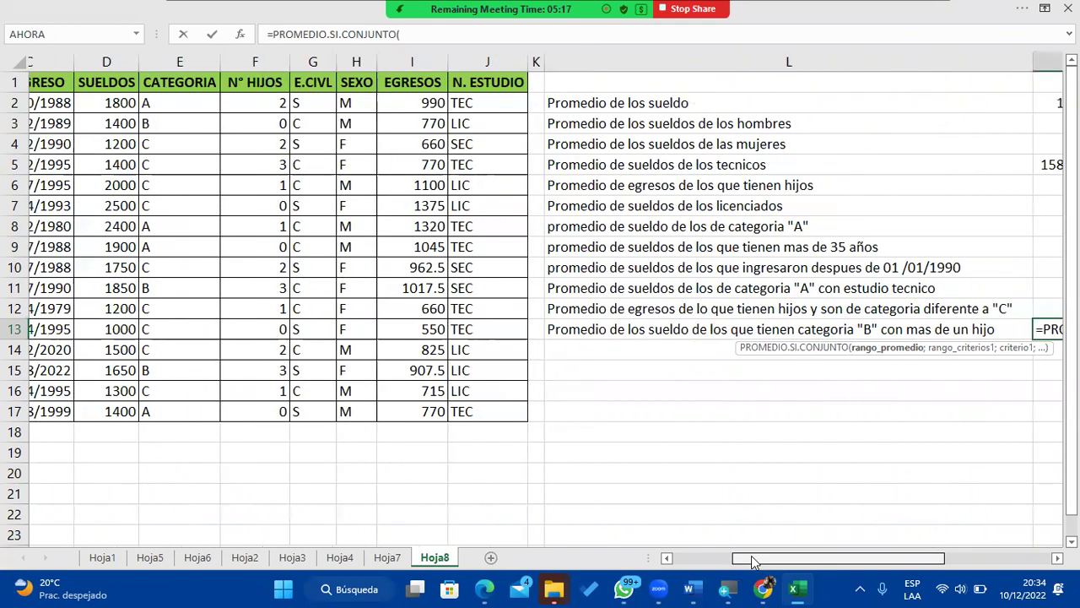
Step: Use D2:D17 as the averaging range and E2:E17 as the first criteria range
left_click_drag(85, 103, 75, 412)
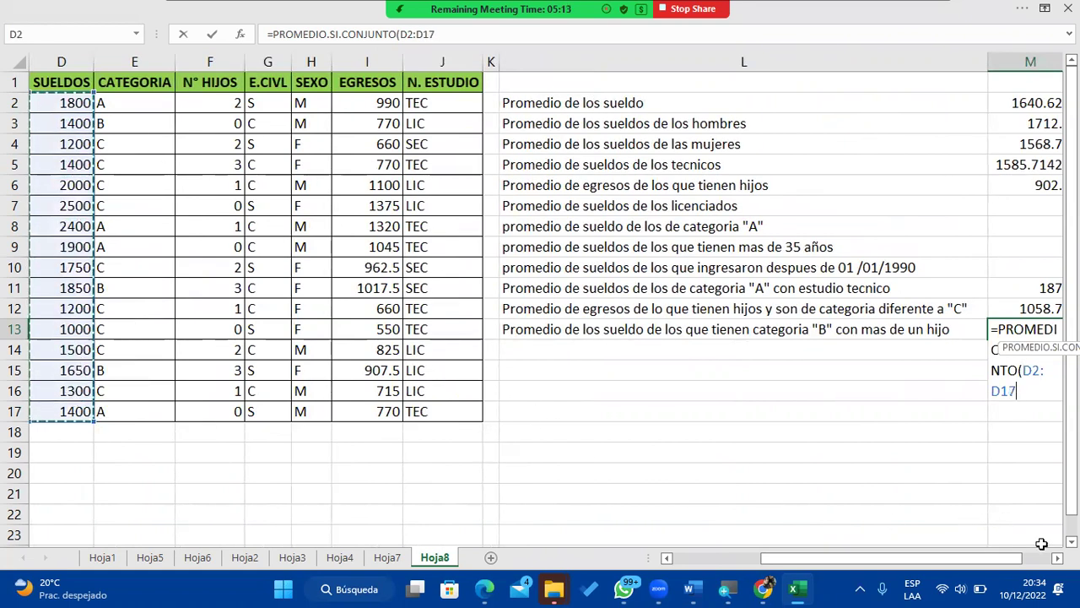
scroll(540, 295, "right", 2)
scroll(540, 295, "right", 2)
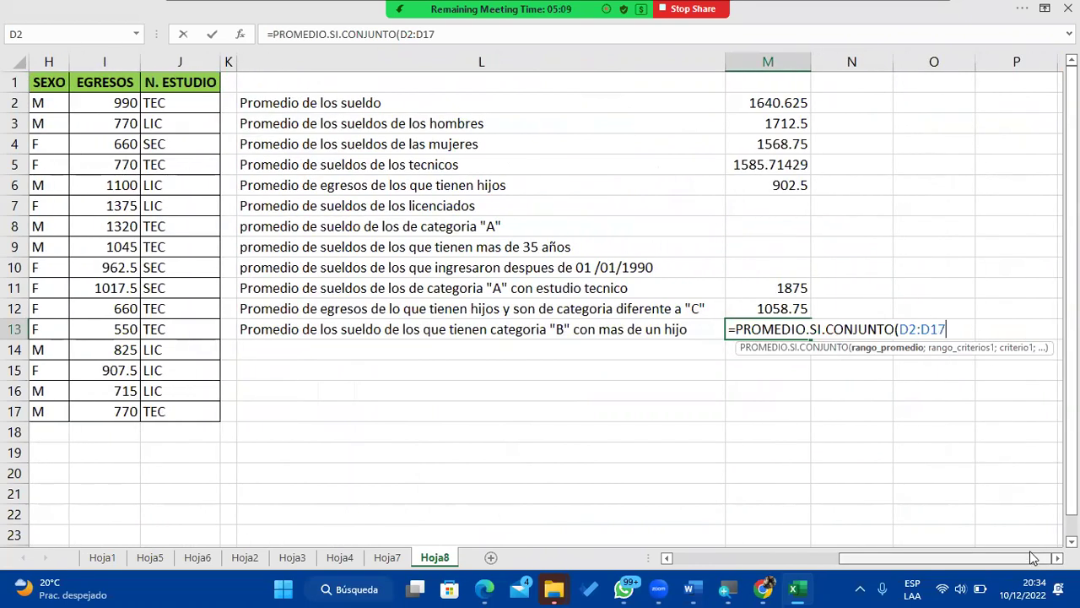
type(";")
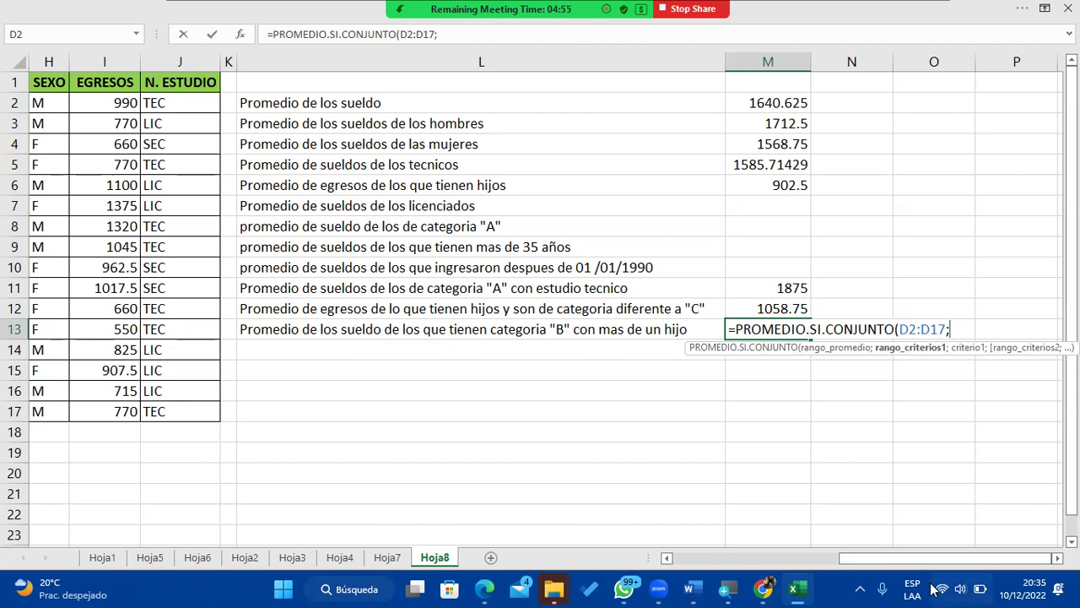
left_click_drag(848, 558, 709, 558)
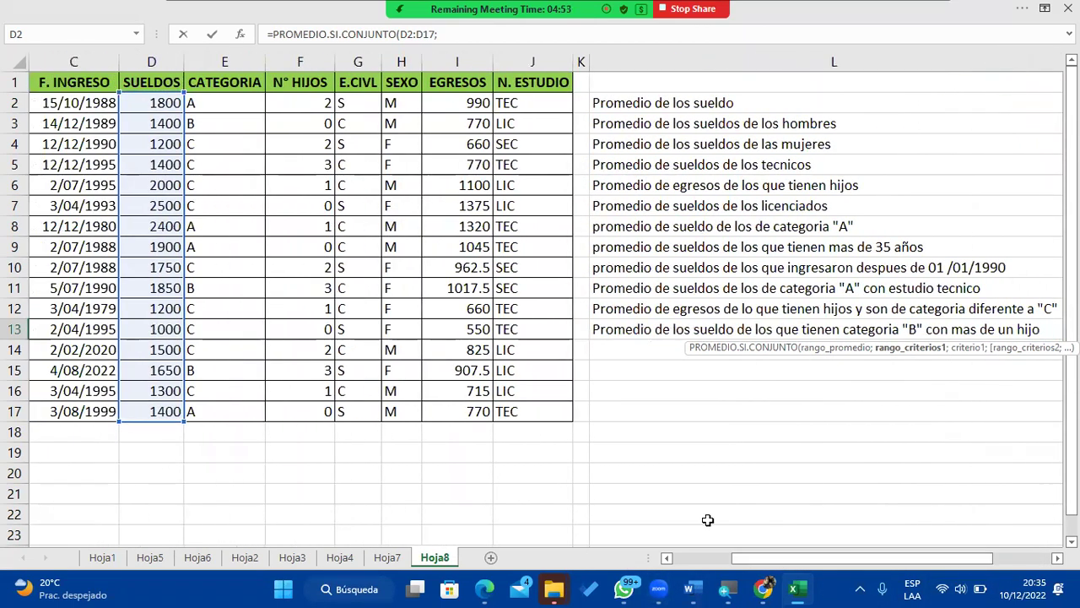
left_click(241, 108)
left_click_drag(241, 108, 256, 410)
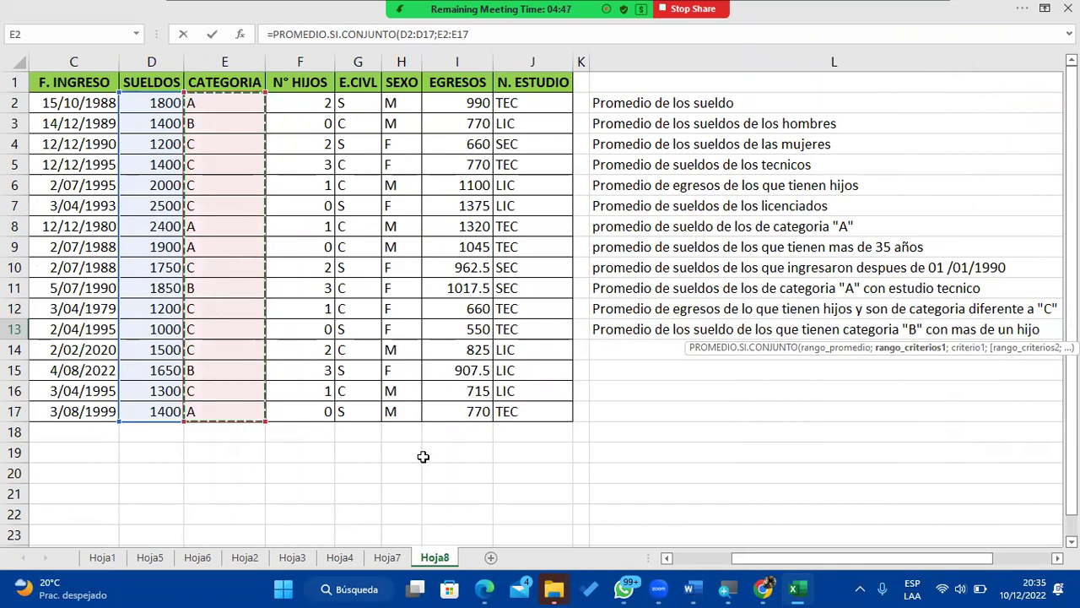
type(";")
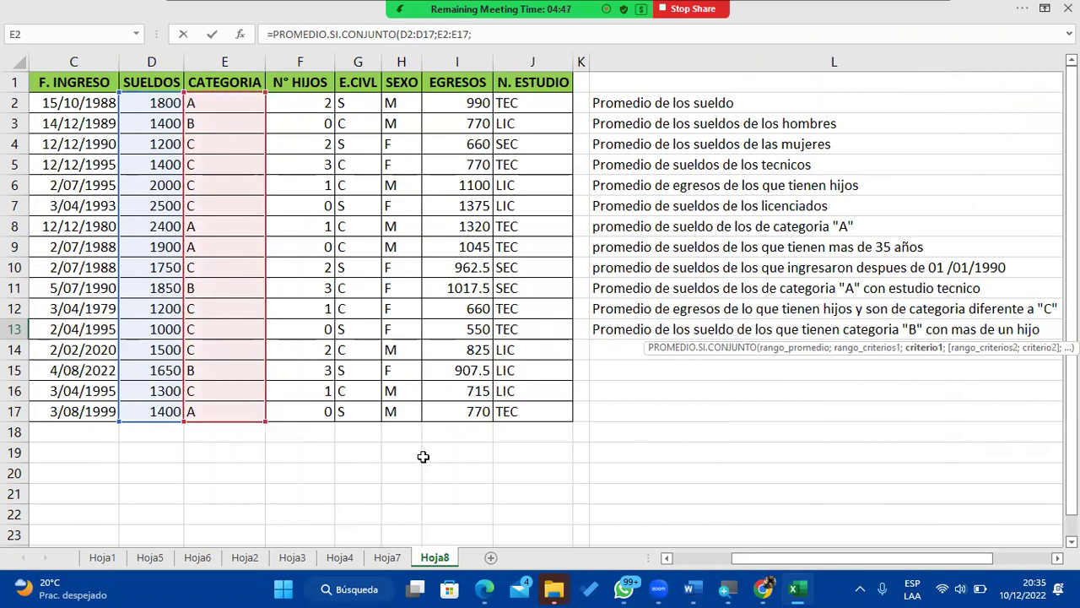
Step: Add "b" as the category criterion in the formula
left_click(566, 37)
type("\"b\"")
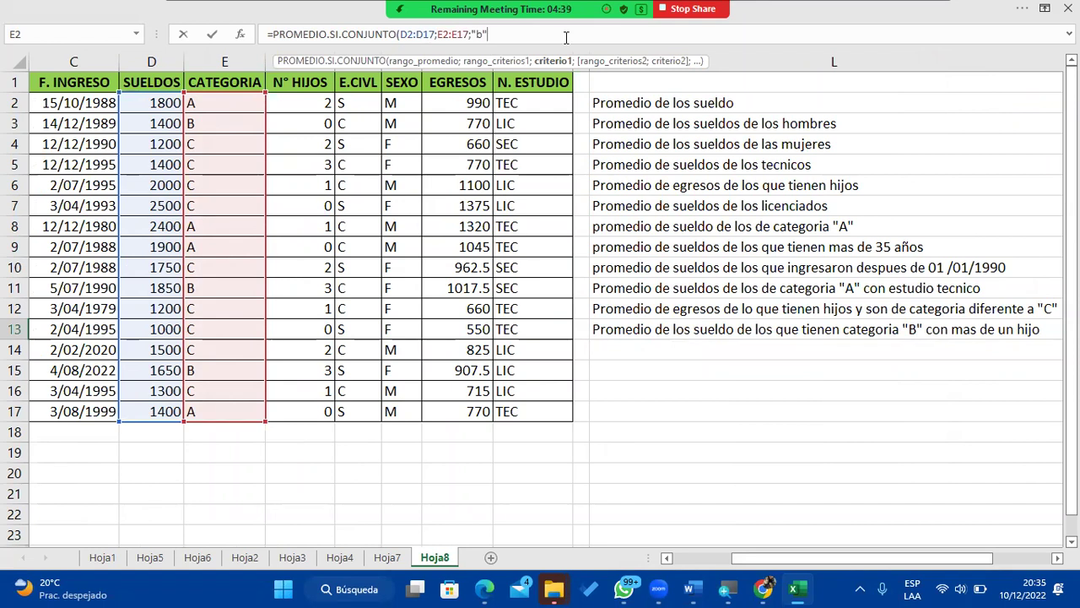
type(";")
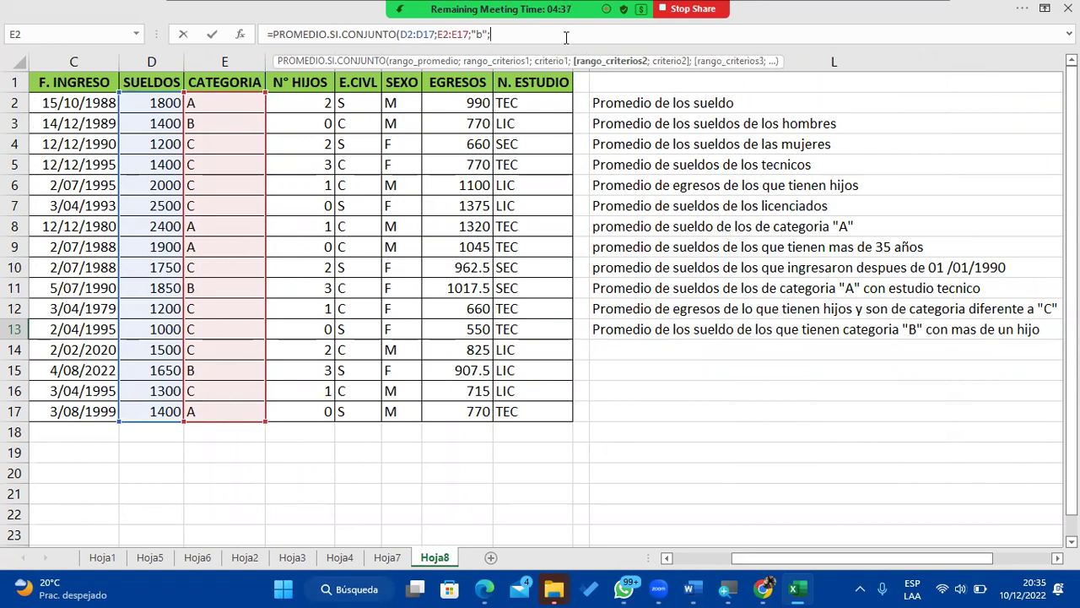
left_click_drag(520, 25, 258, 26)
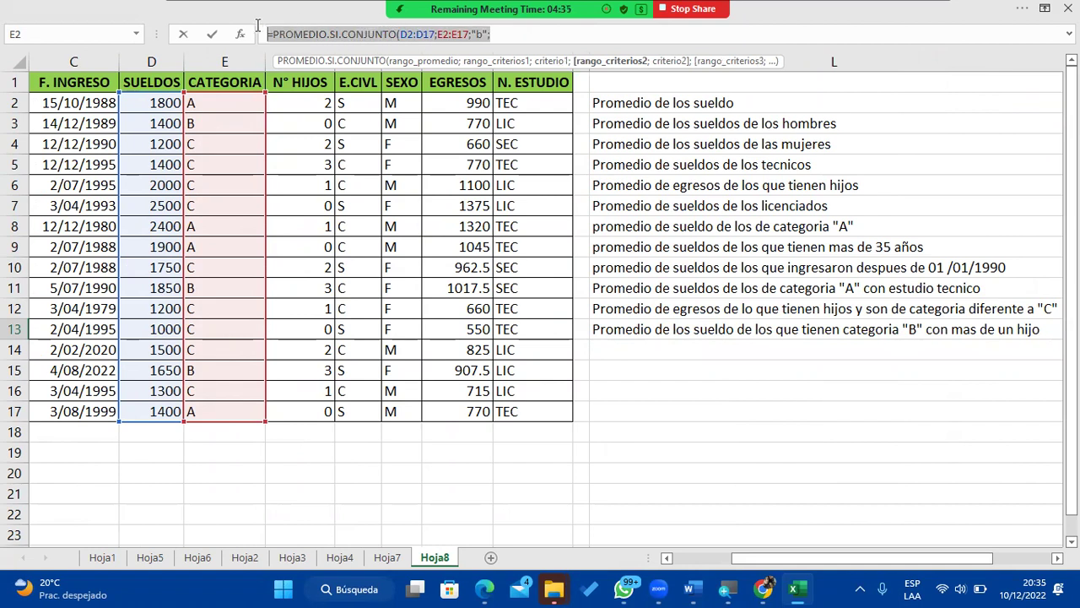
left_click(502, 28)
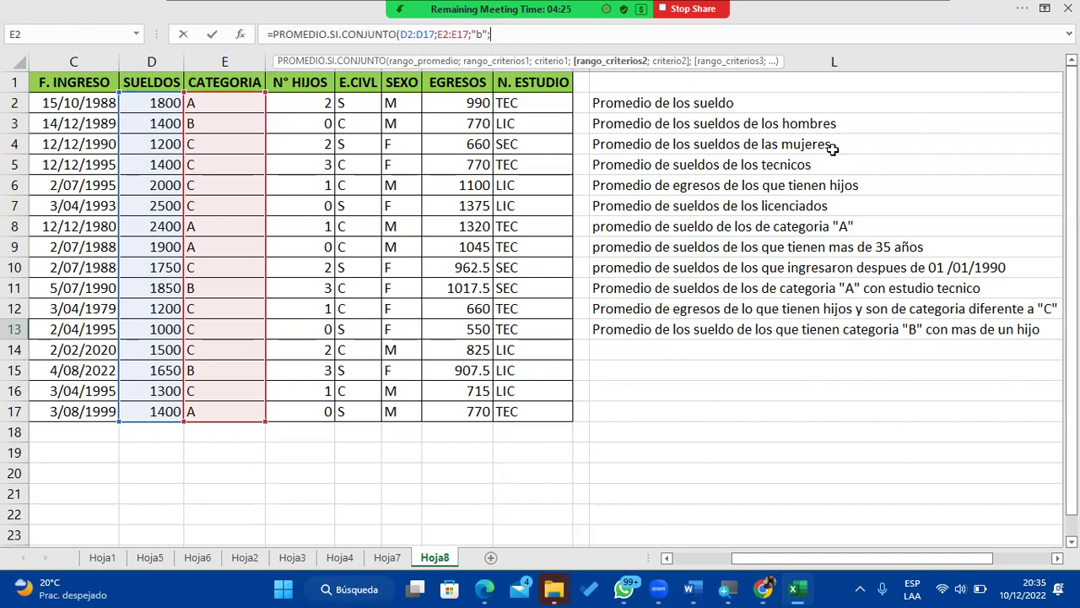
Step: Add criteria range F2:F17 with ">0" and commit the formula, which returns 1750
left_click(312, 102)
left_click_drag(312, 101, 303, 414)
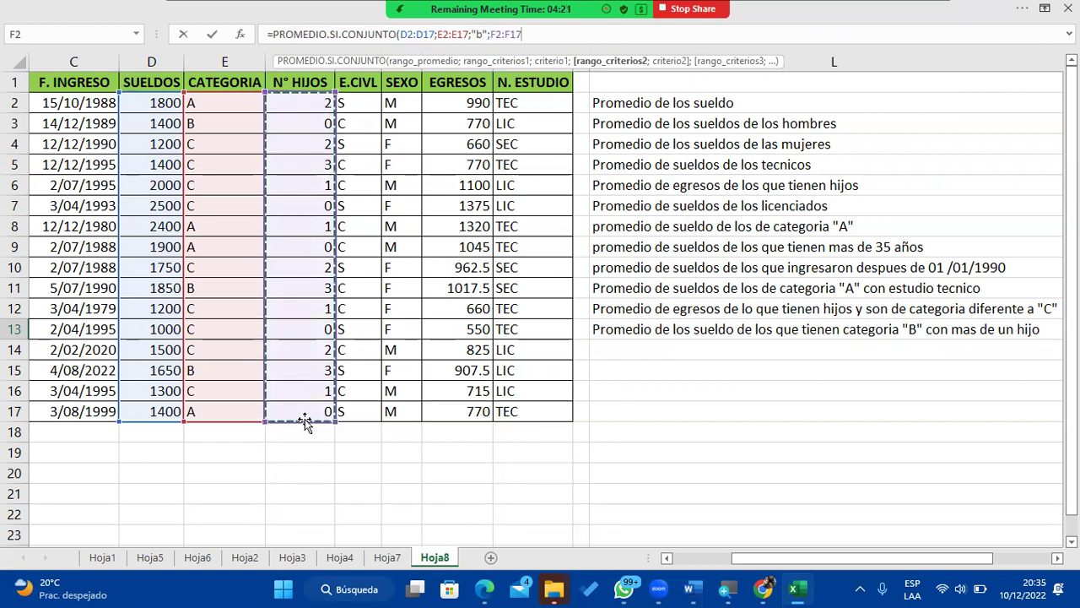
type(";")
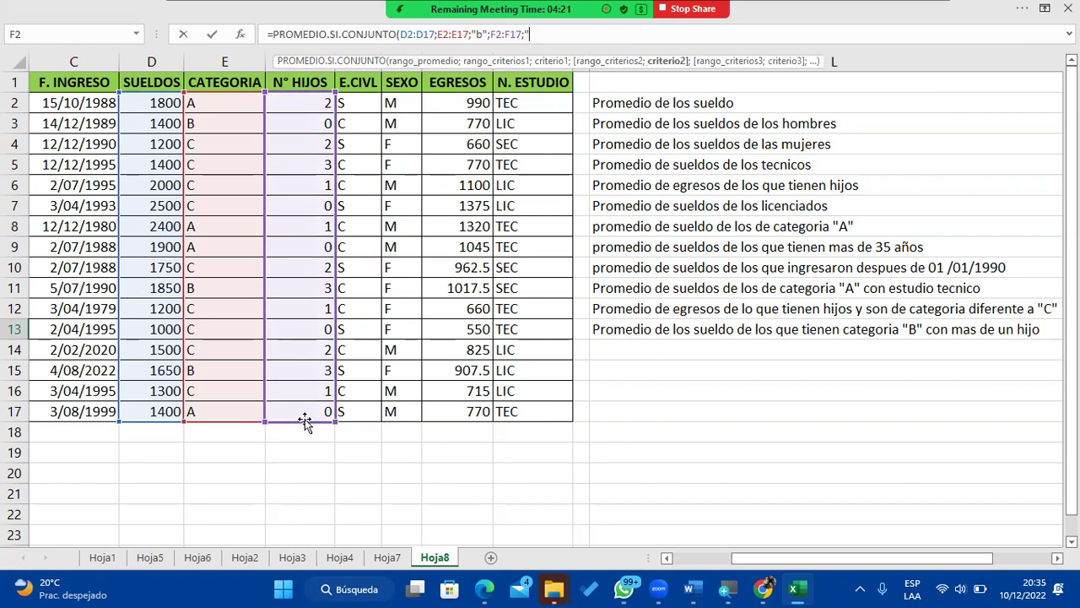
type("\">0\")")
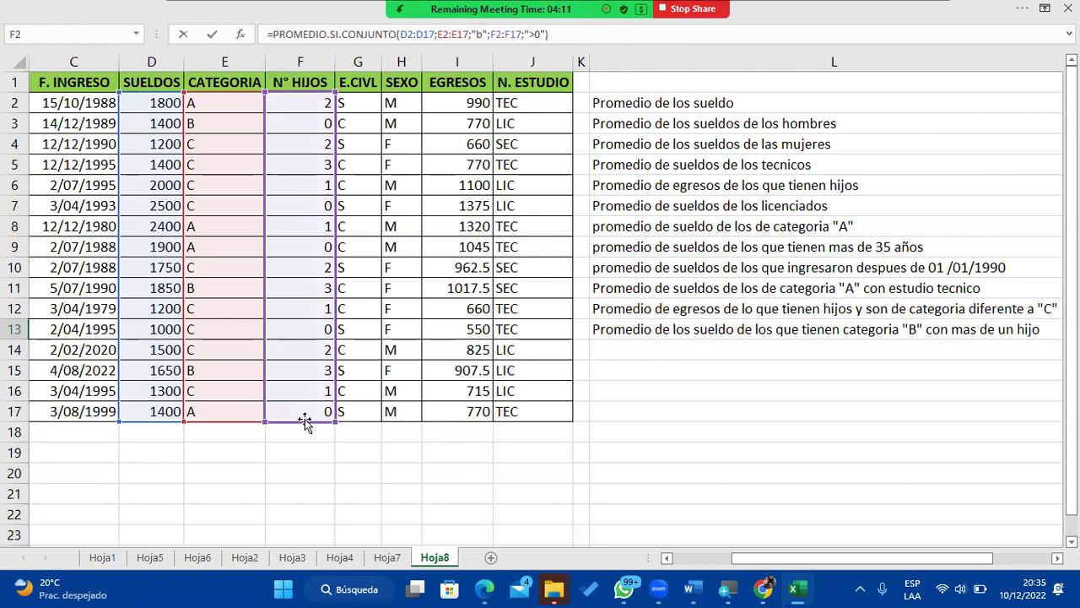
key("Return")
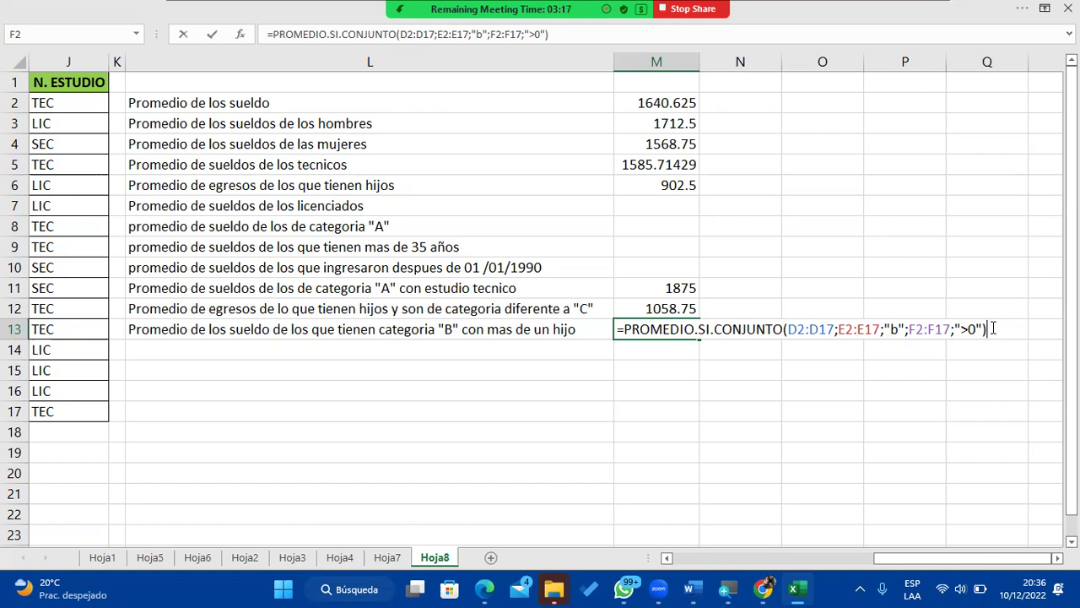
key("Return")
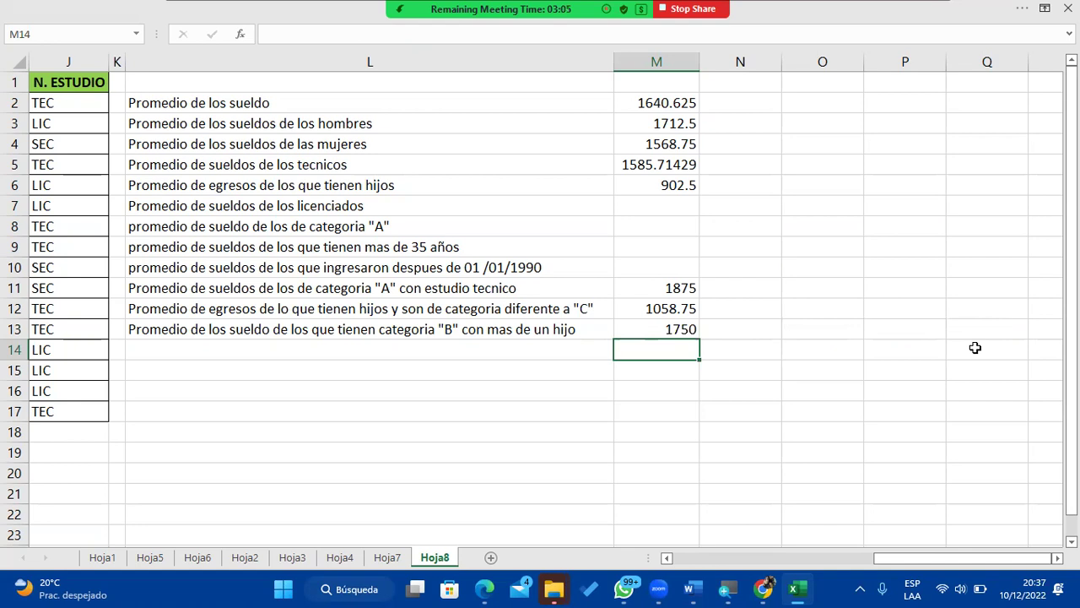
Step: Write the L14 question on male technicians and the L15 question on category "A" licenciados
key("Left")
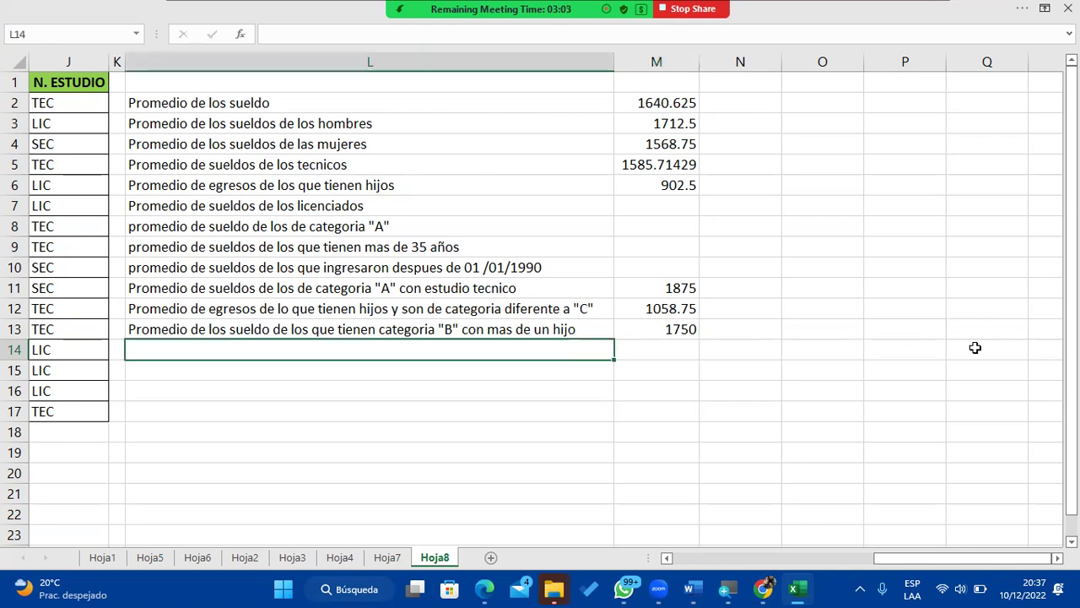
type("Promedio de egresos de los tecnicos de")
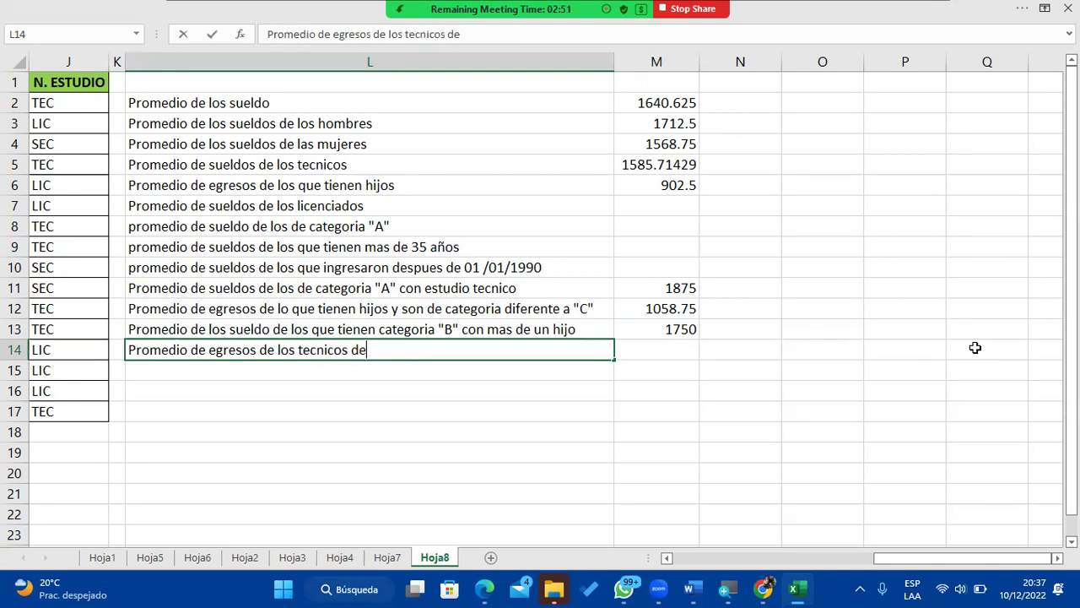
type("l sexo masculino")
key("Return")
type("Promedio de sueldos de los licenciados de categoir")
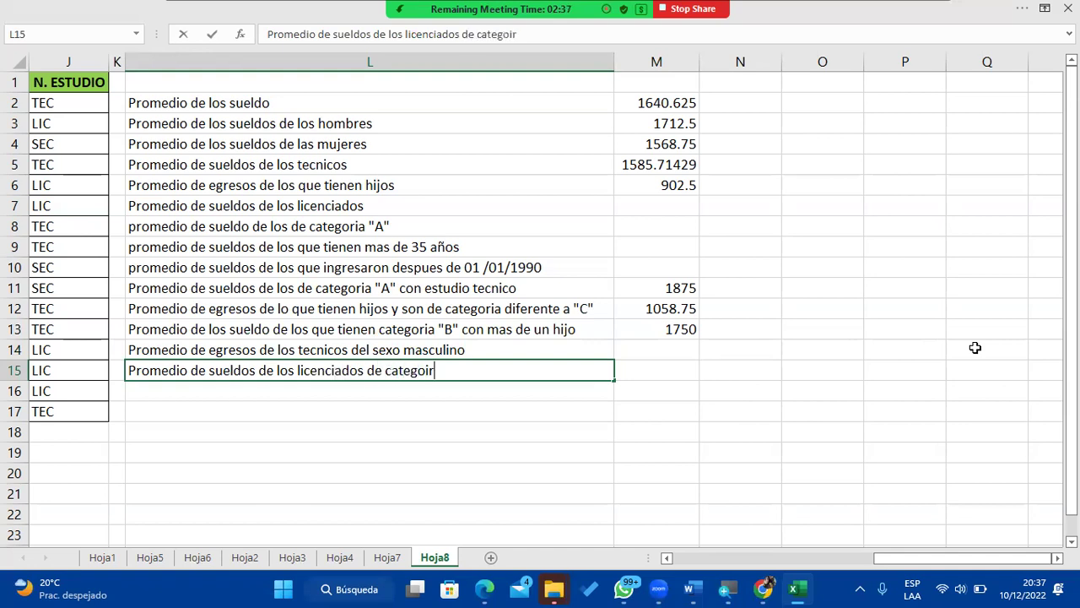
key("BackSpace")
key("BackSpace")
type("ria \"A\"")
key("Return")
Step: Write the L16 question on married employees with children and the L17 question on non-technicians
type("Prom")
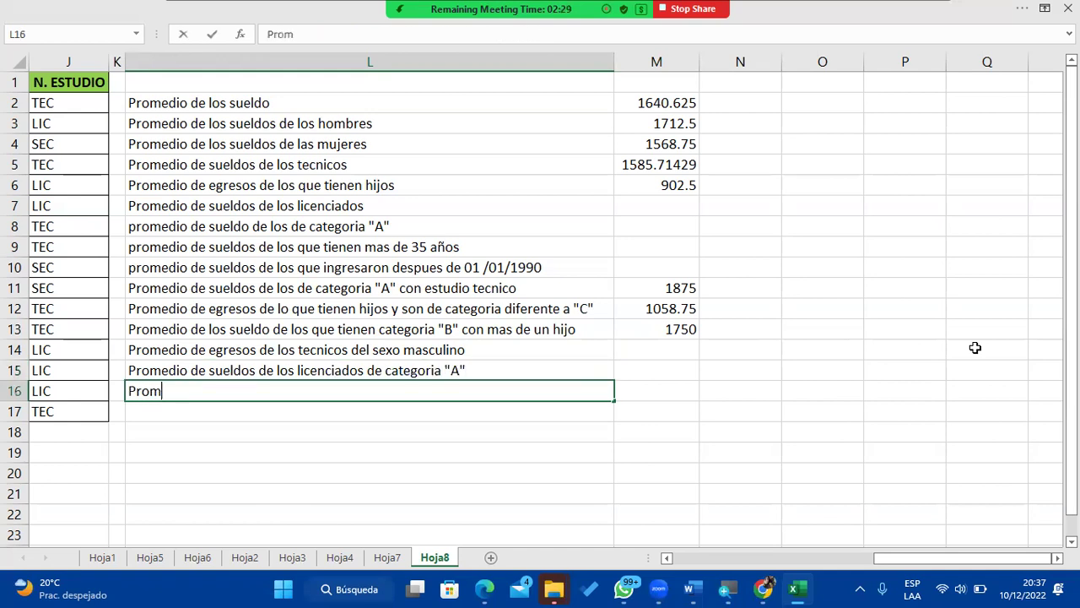
type("edio de sus")
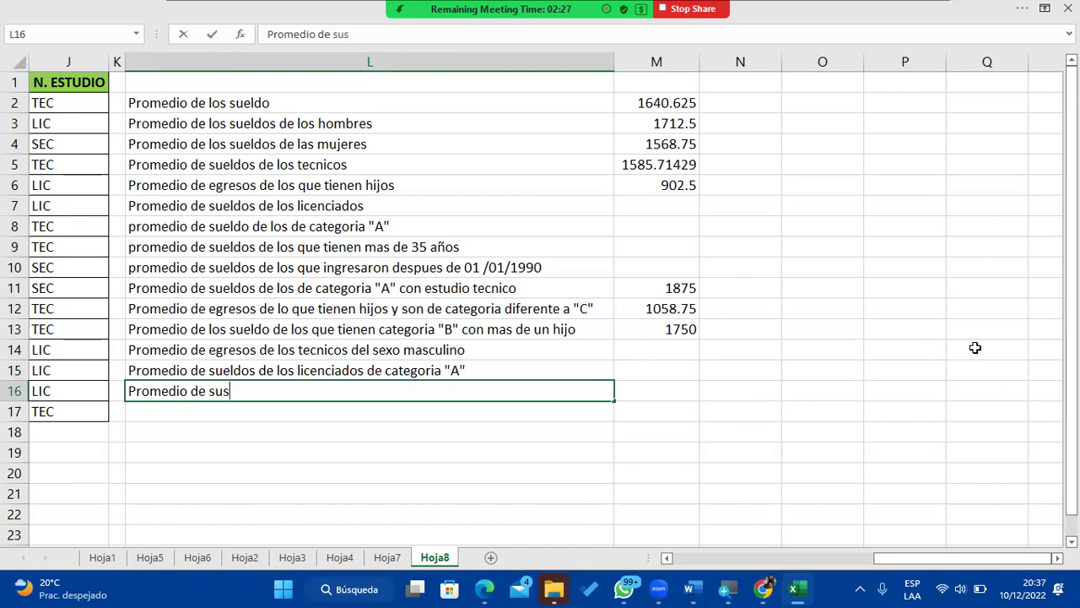
key("BackSpace")
type("eldos de de los cas")
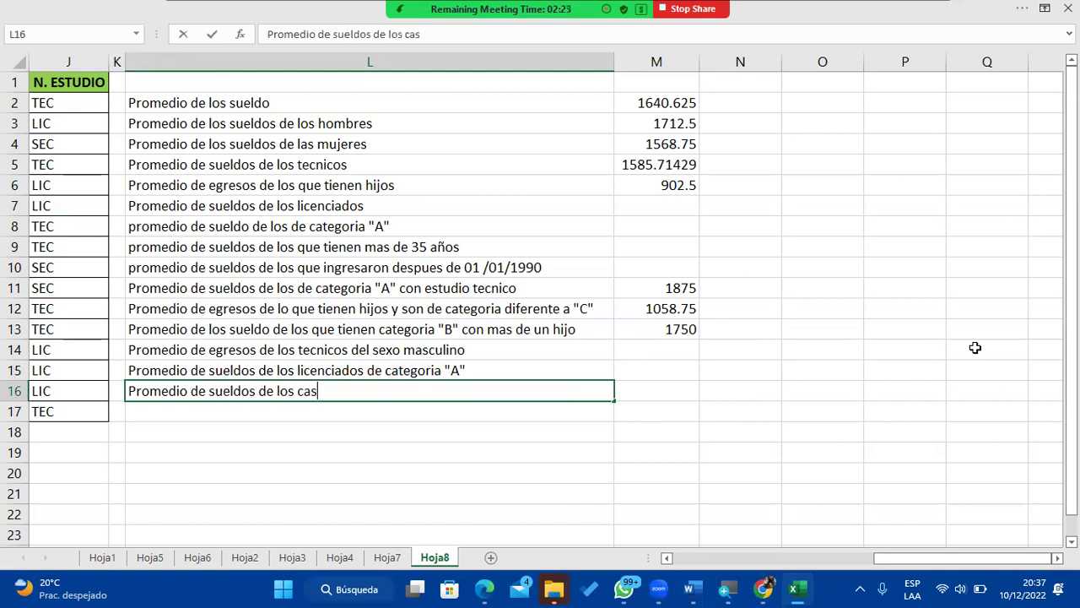
type("ados con ma")
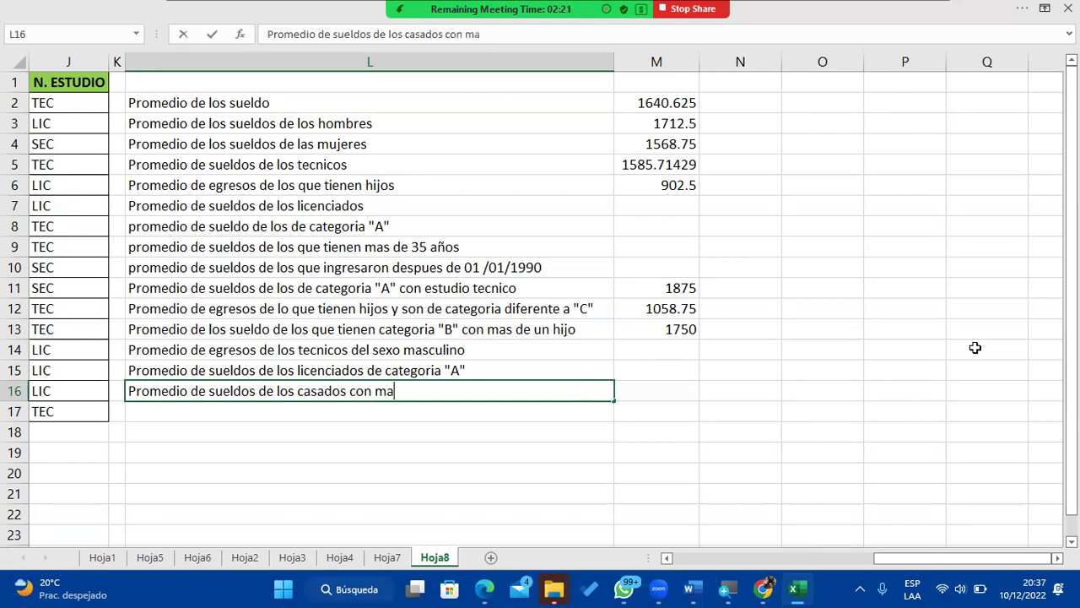
type("s de un hijo")
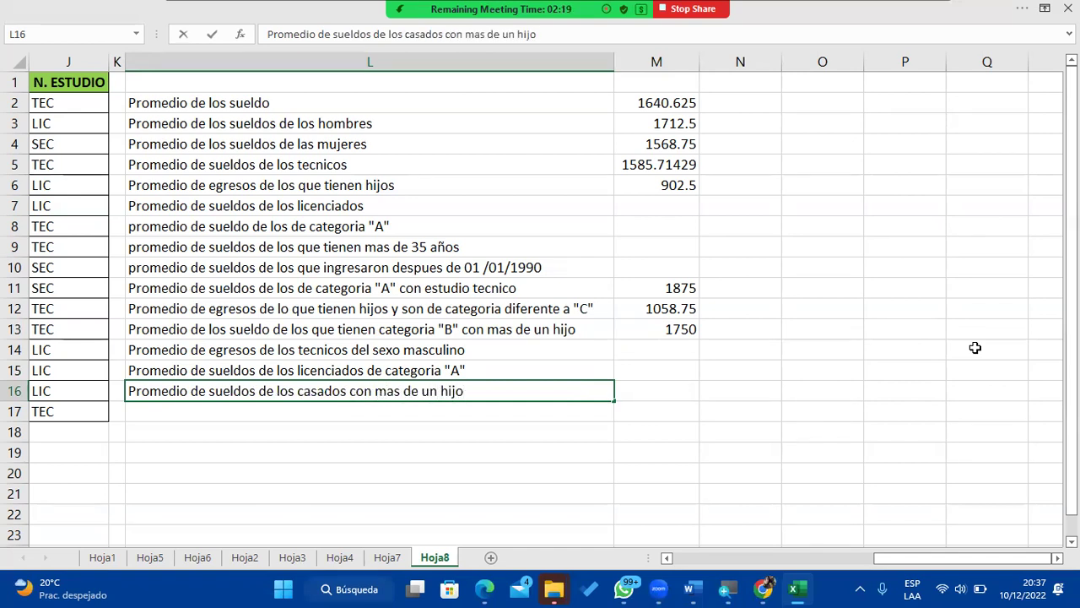
key("Return")
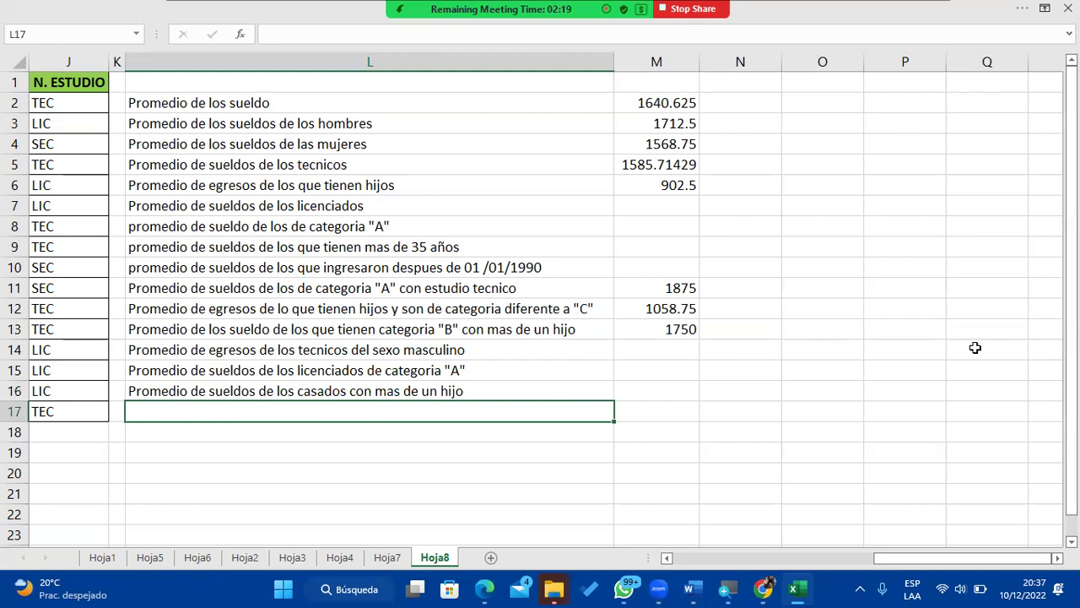
type("Prome")
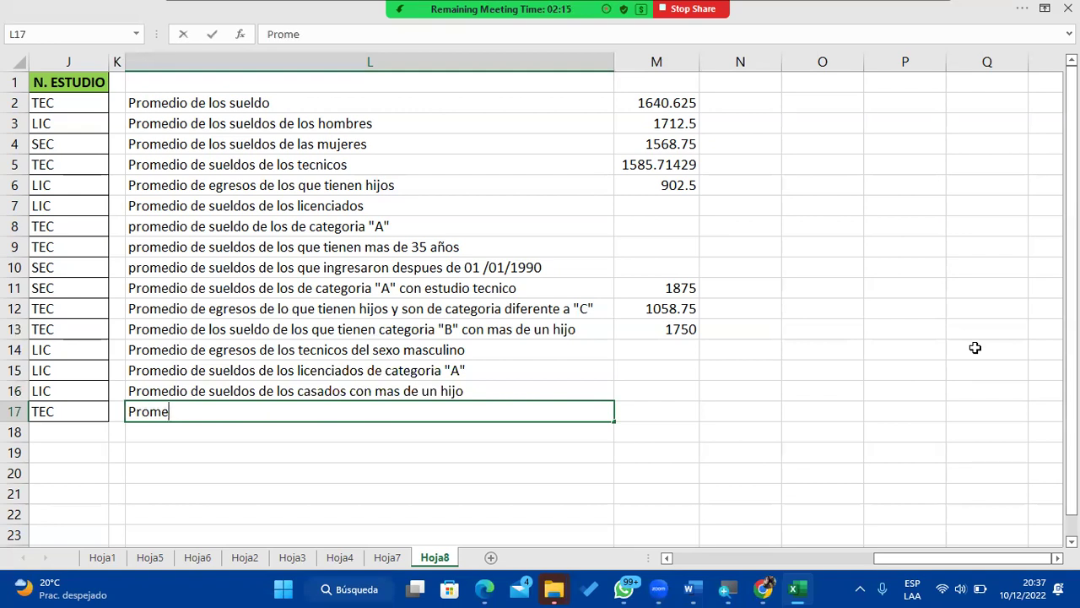
type("dio de sueldo de lo")
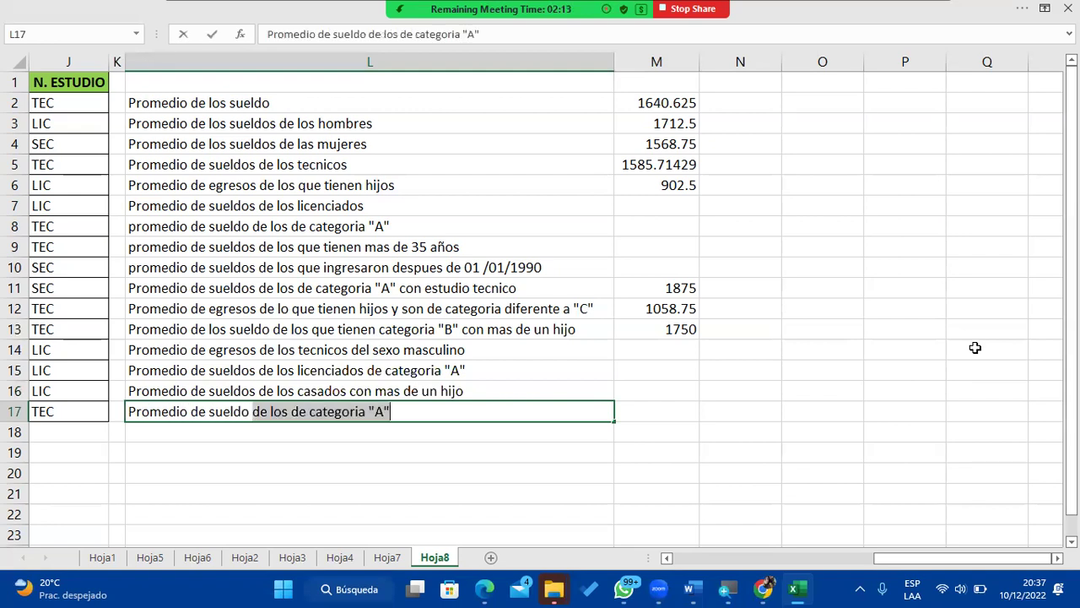
type(" que n")
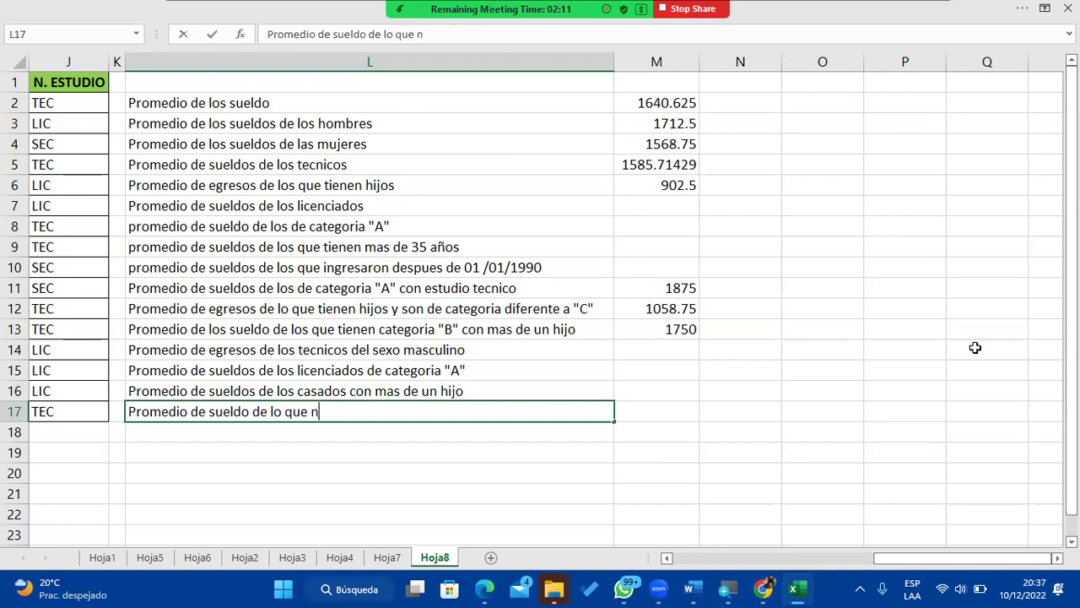
type("o son ten")
key("BackSpace")
type("cnicos")
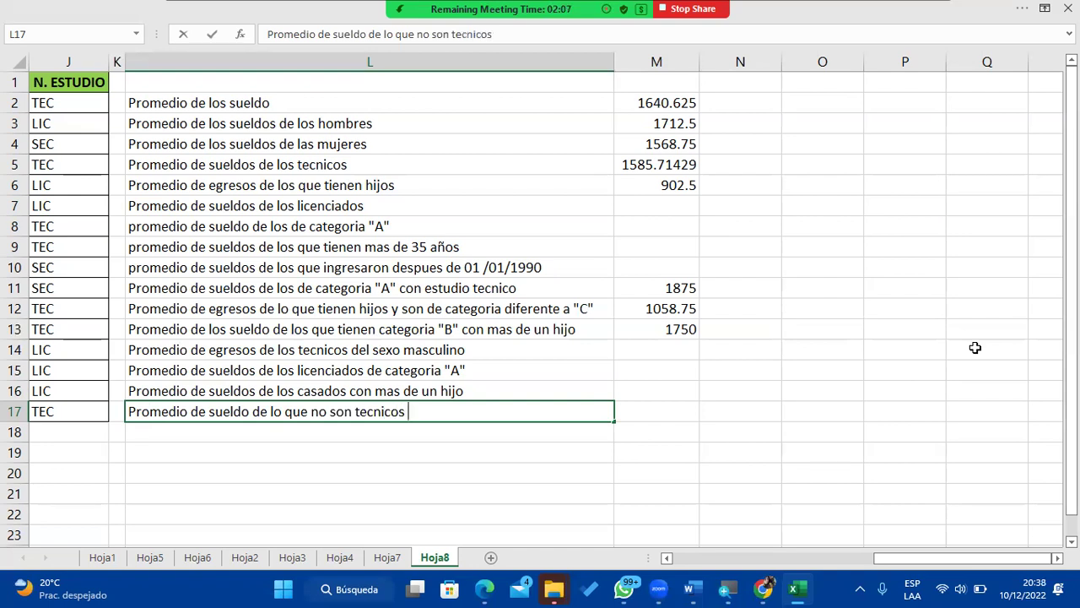
type(" , son casados ")
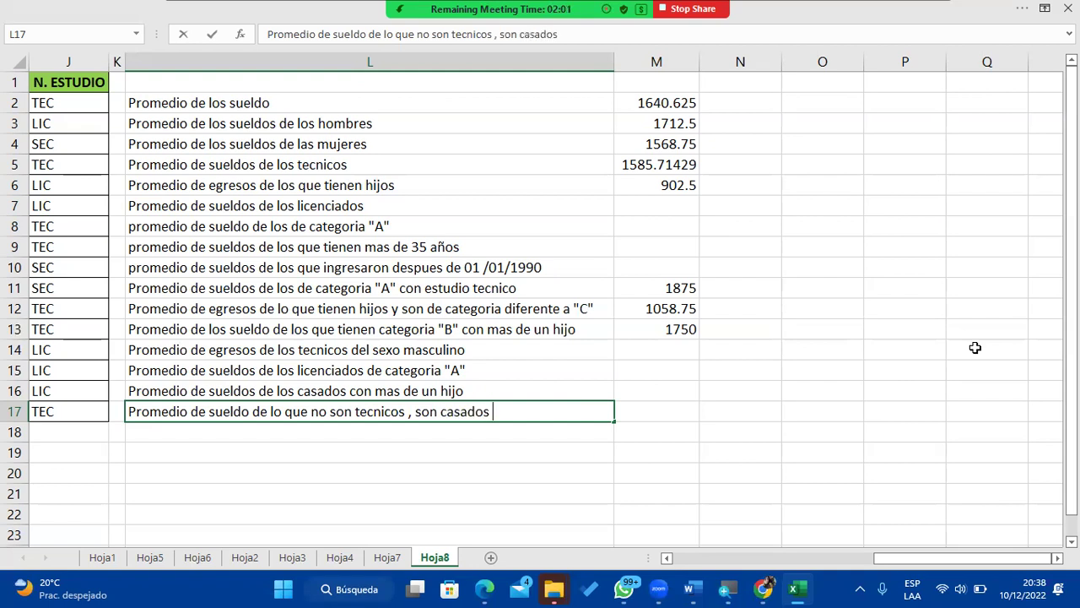
type("con hijos")
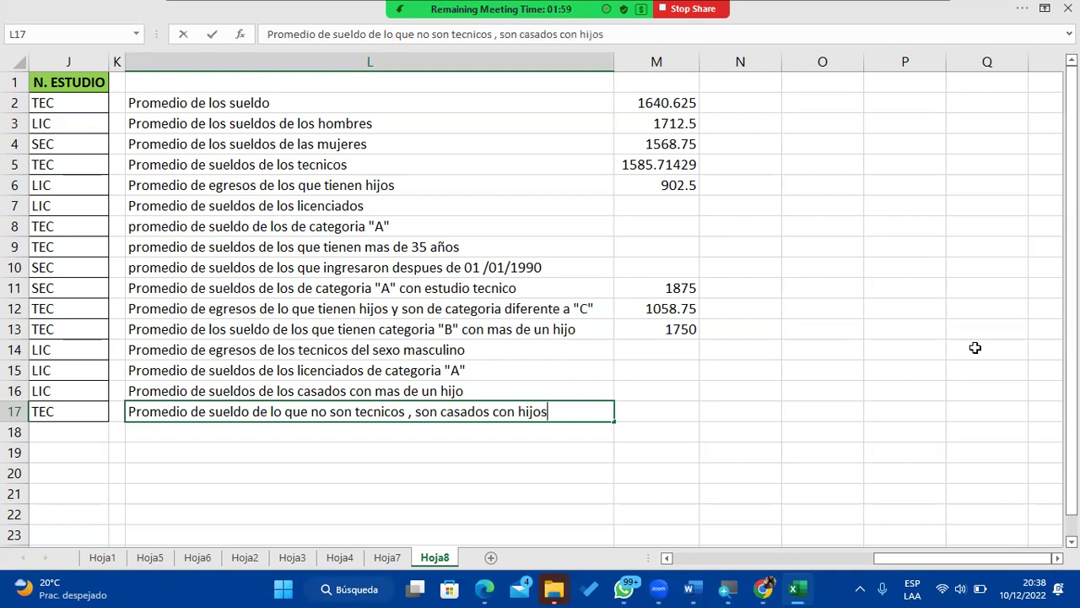
key("Return")
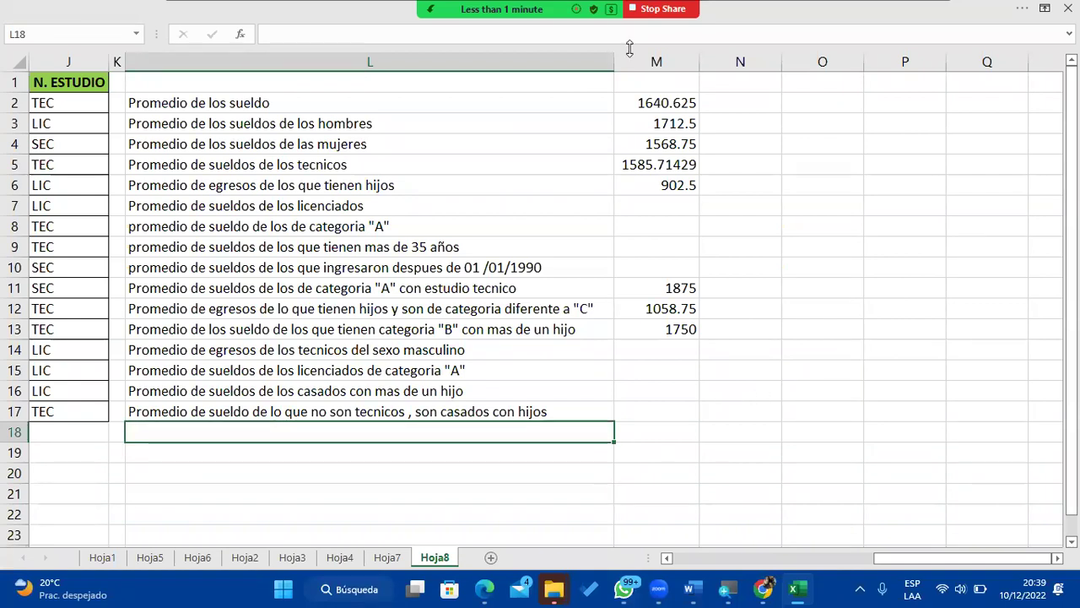
Step: Paste the screenshot of the questions sheet into the class WhatsApp group chat
mouse_move(629, 49)
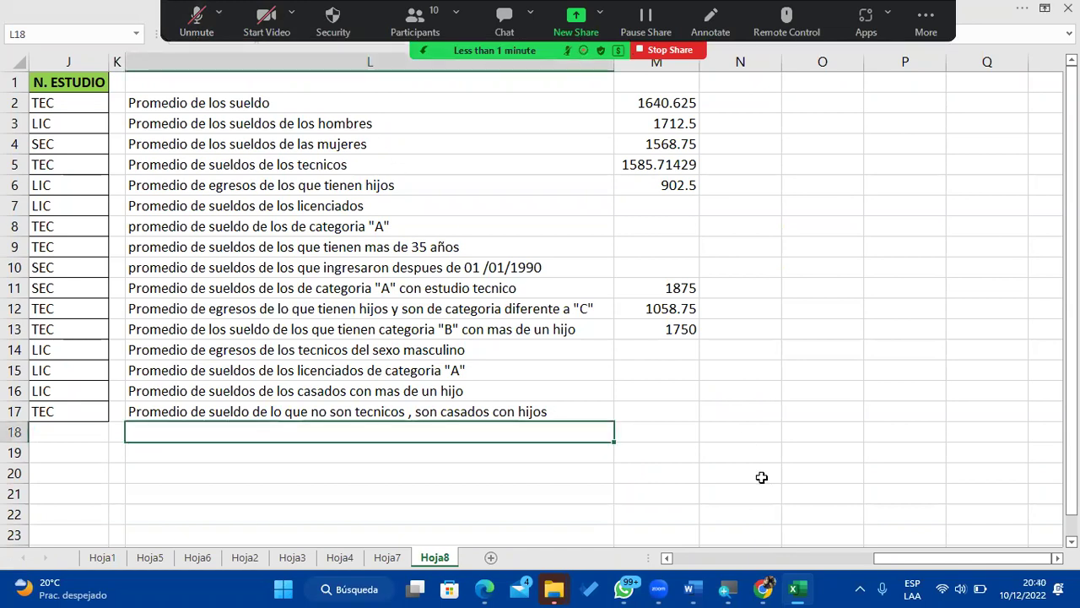
left_click(624, 588)
key("ctrl+v")
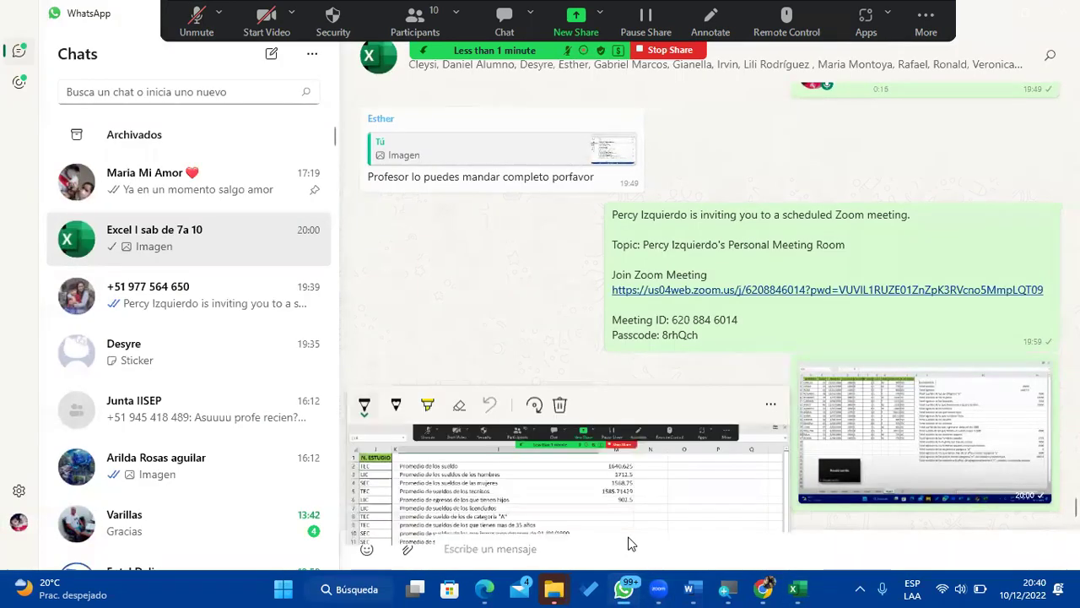